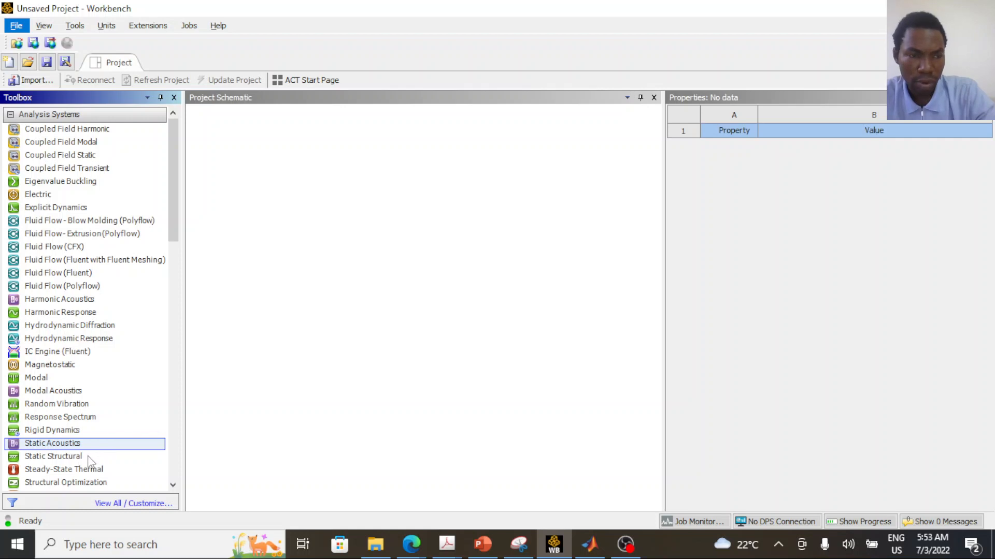
- Add a Static Structural analysis system to the empty project schematic
click(90, 457)
double_click(90, 458)
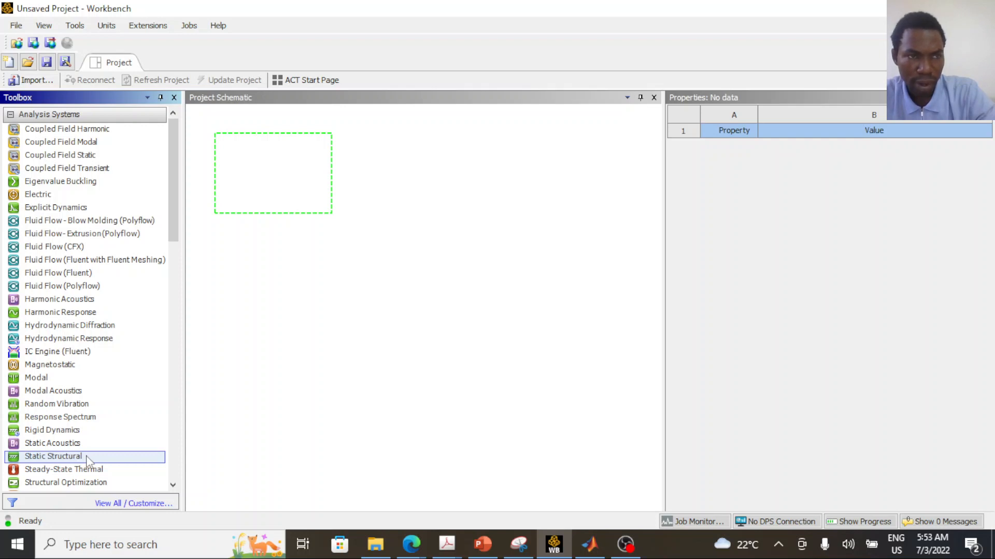
drag(87, 459, 271, 189)
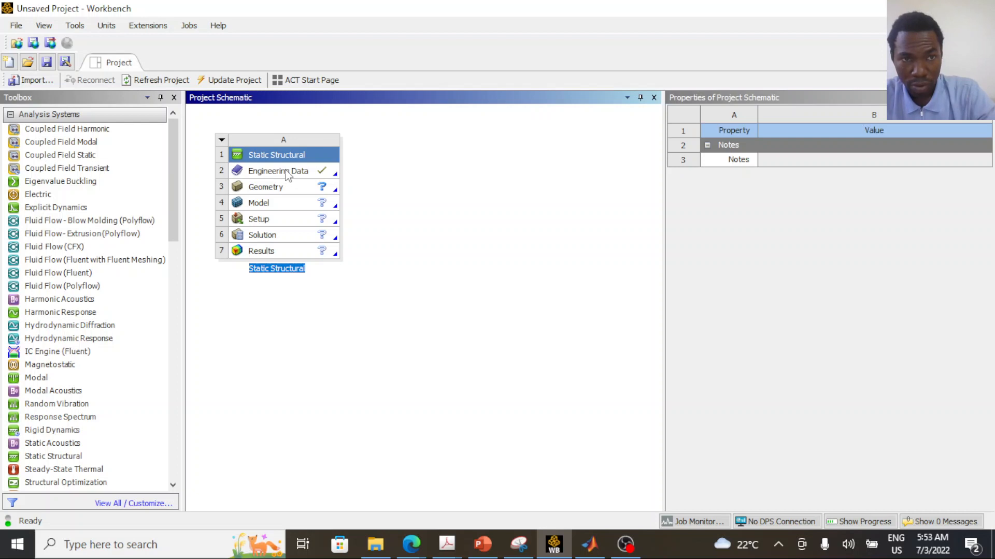
- Open the Static Structural system's Engineering Data and add a new material named Steel
click(277, 186)
click(278, 173)
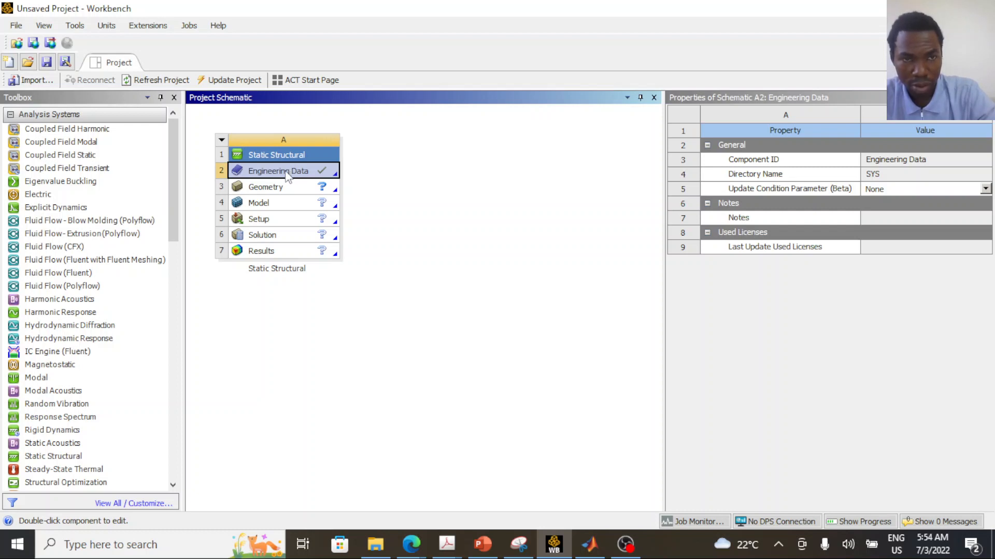
double_click(287, 175)
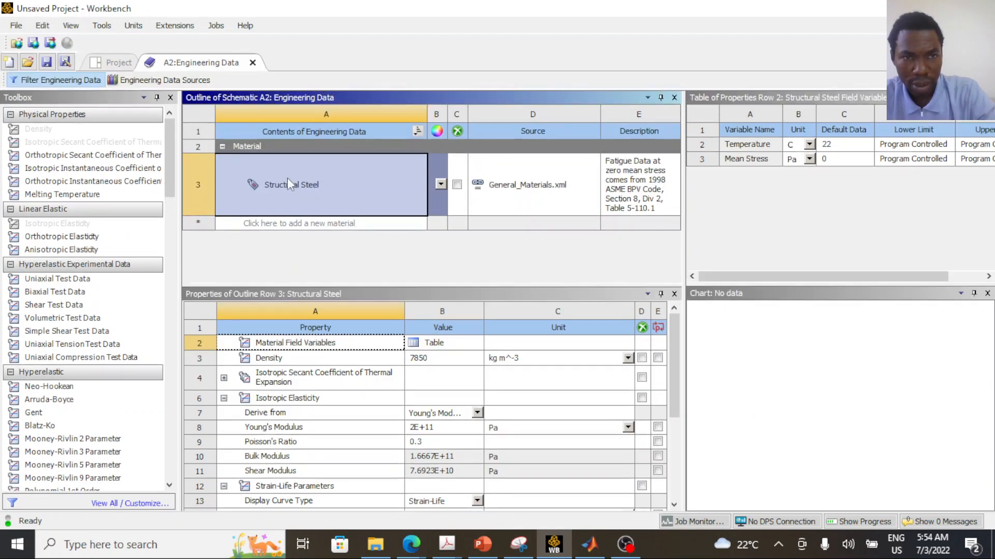
click(306, 223)
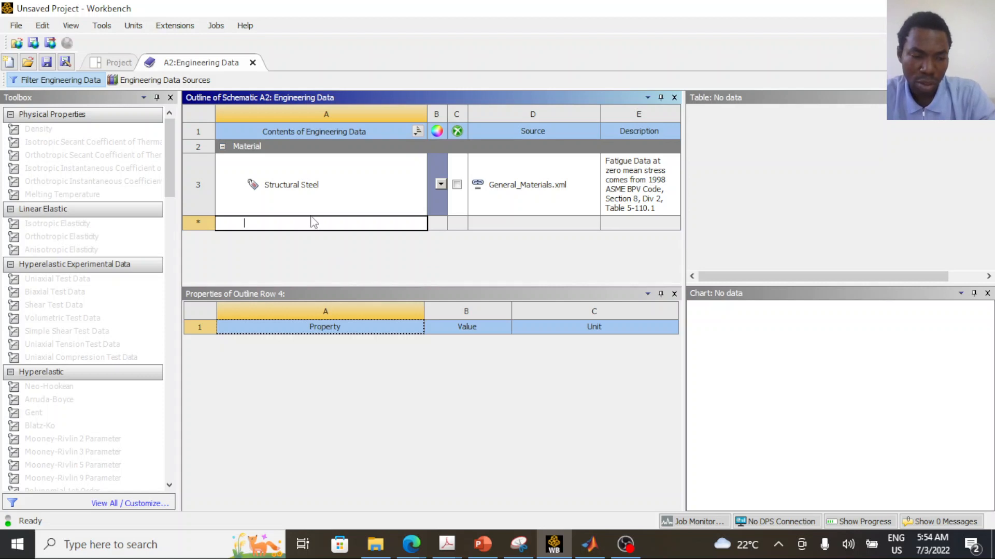
text(Steel)
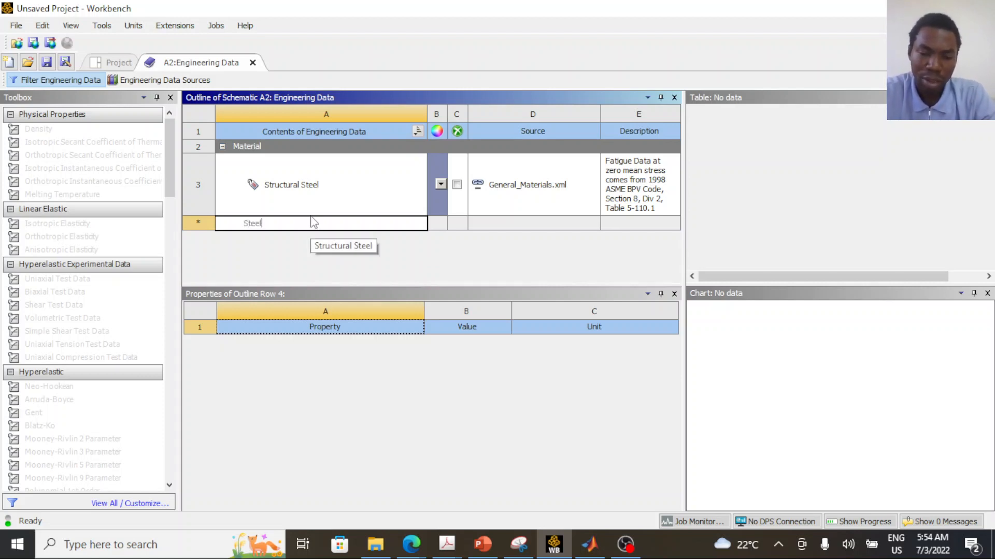
key(Return)
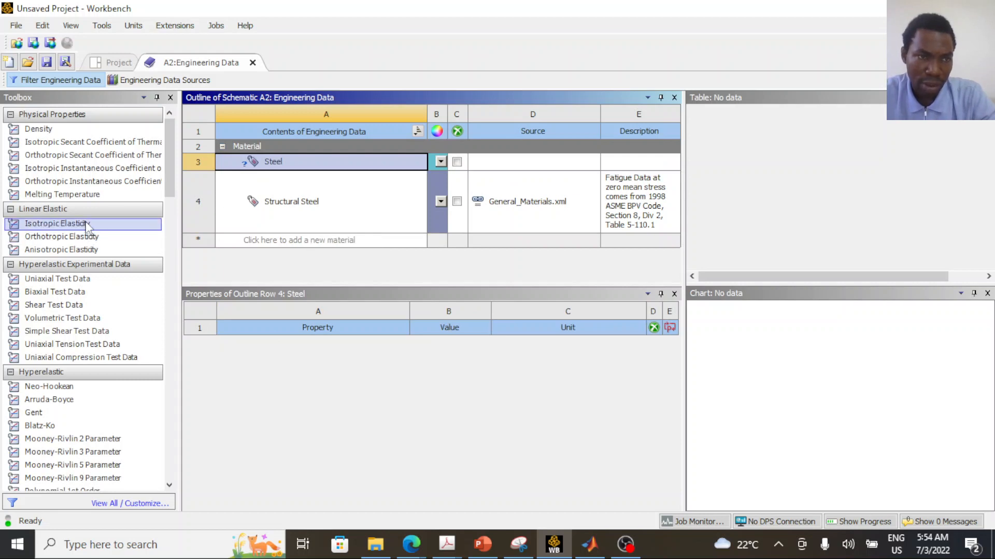
- Assign Isotropic Elasticity to the Steel material and set its Young's modulus to 210 GPa
drag(86, 228, 273, 161)
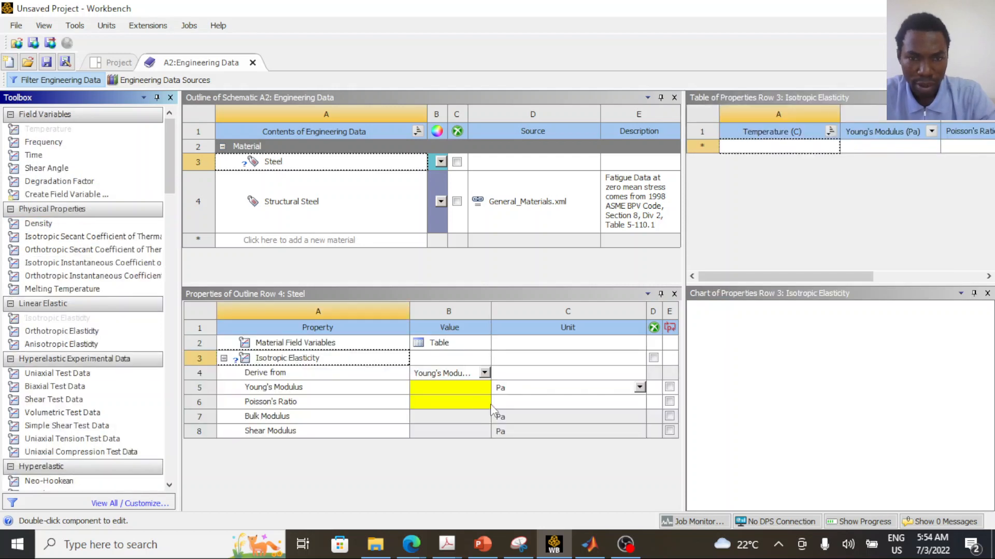
click(530, 390)
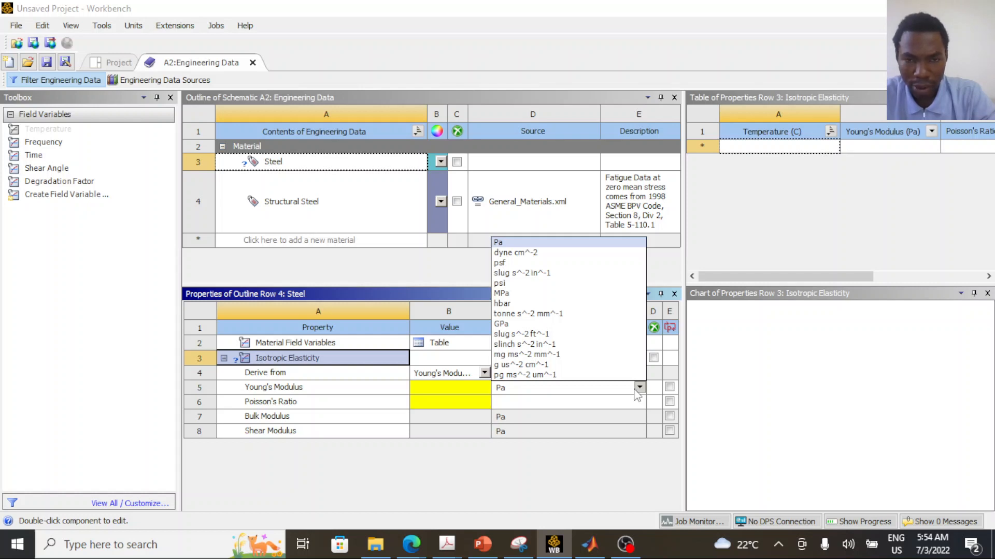
click(536, 325)
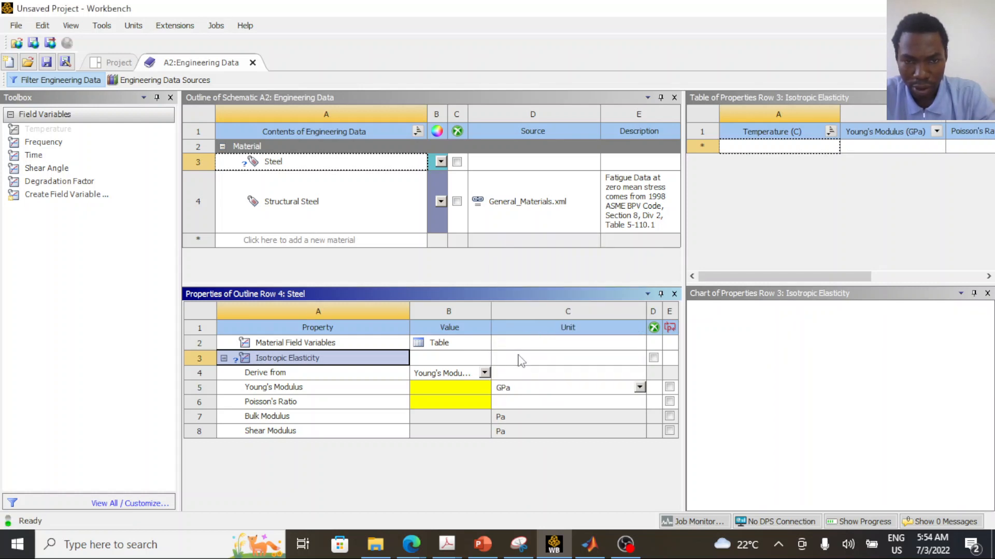
click(471, 388)
text(2)
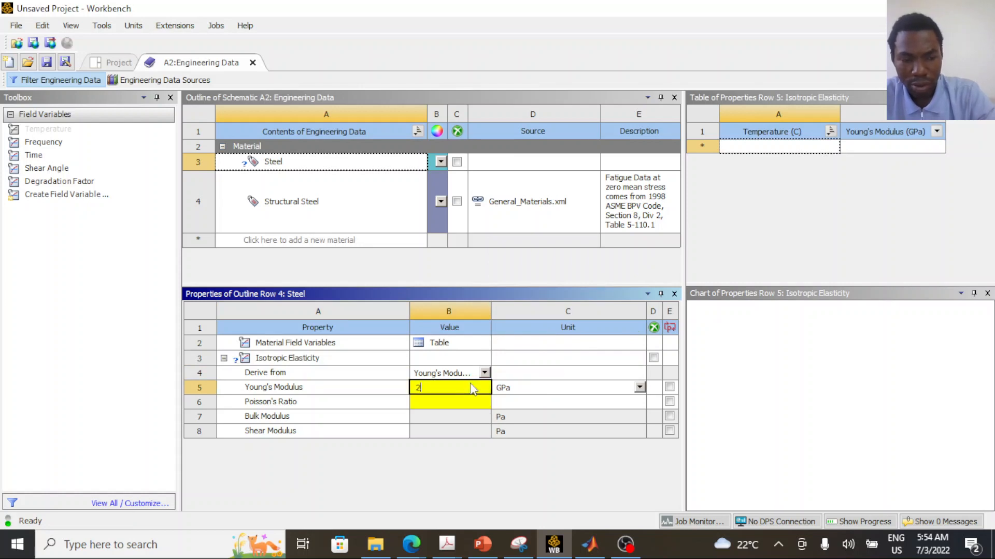
text(10)
key(Return)
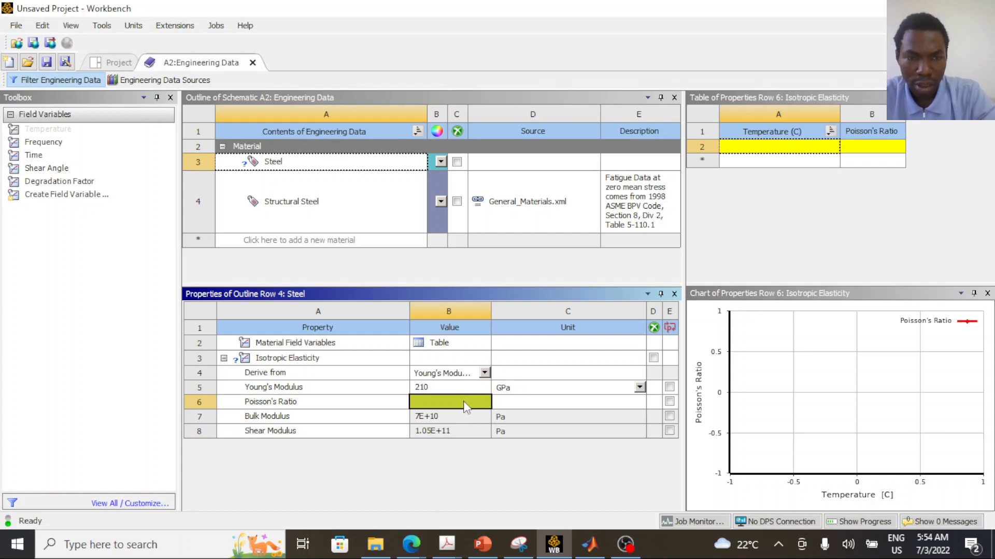
- Set the Steel material's Poisson's ratio to 0.3 and close Engineering Data
text(0)
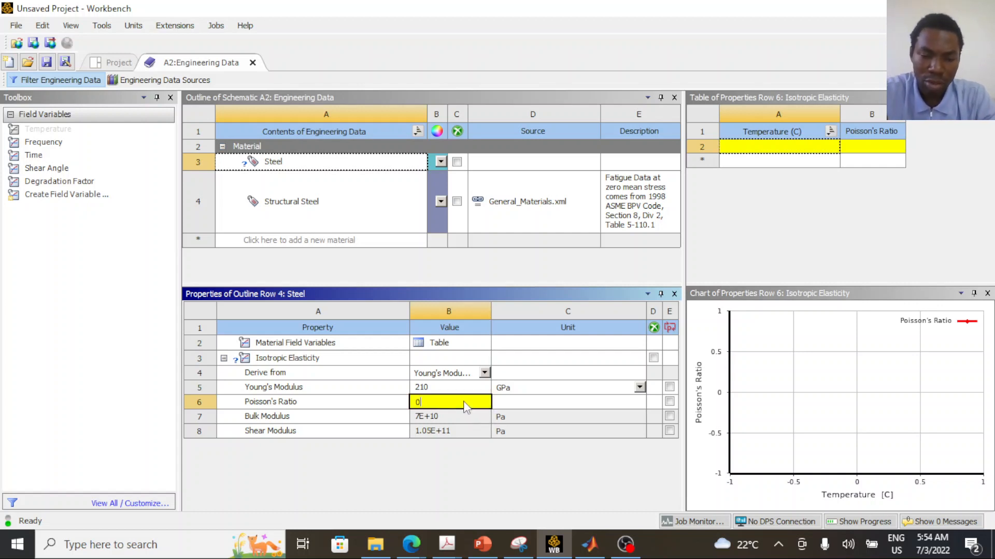
text(.3)
key(Return)
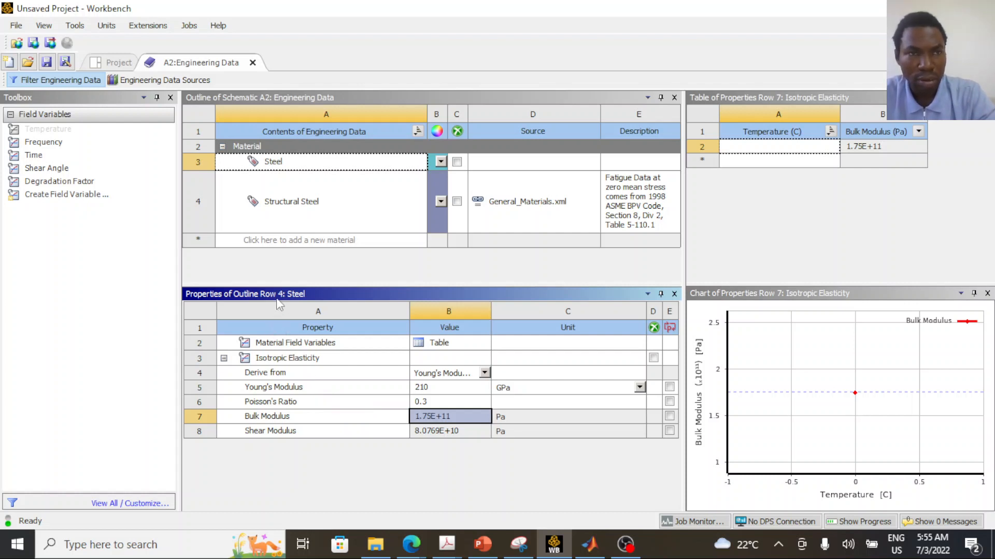
click(253, 63)
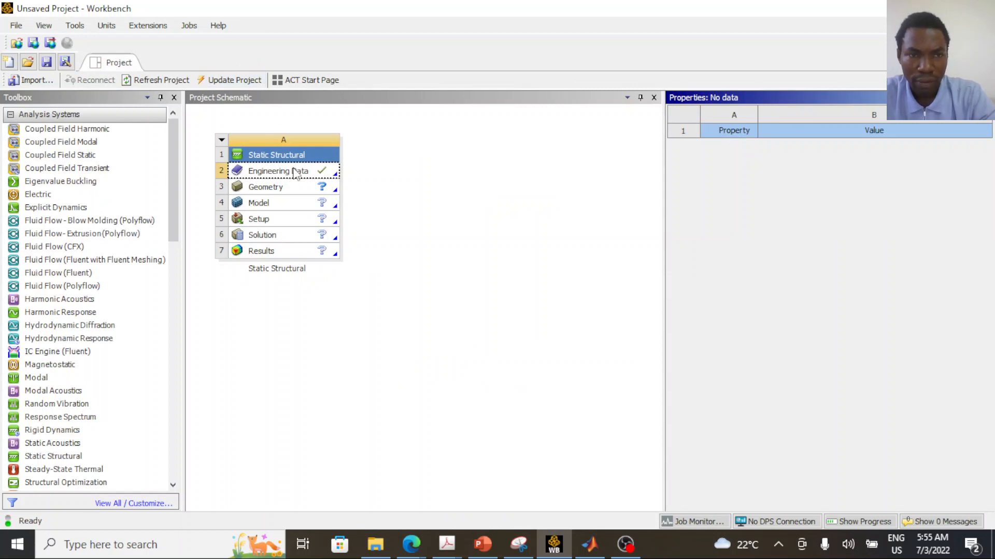
- Enable Line Bodies in the geometry options of the Static Structural system and open its geometry in SpaceClaim
click(284, 191)
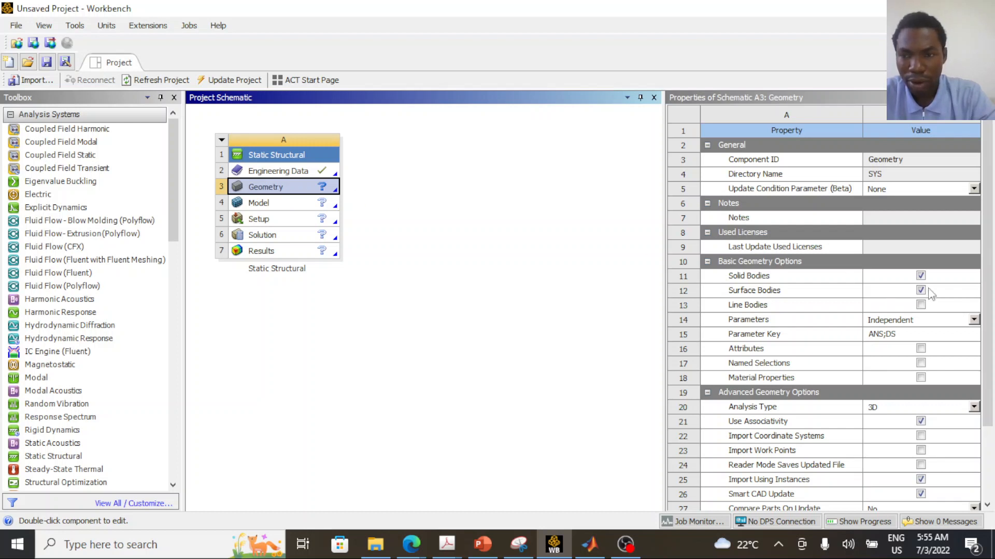
click(920, 305)
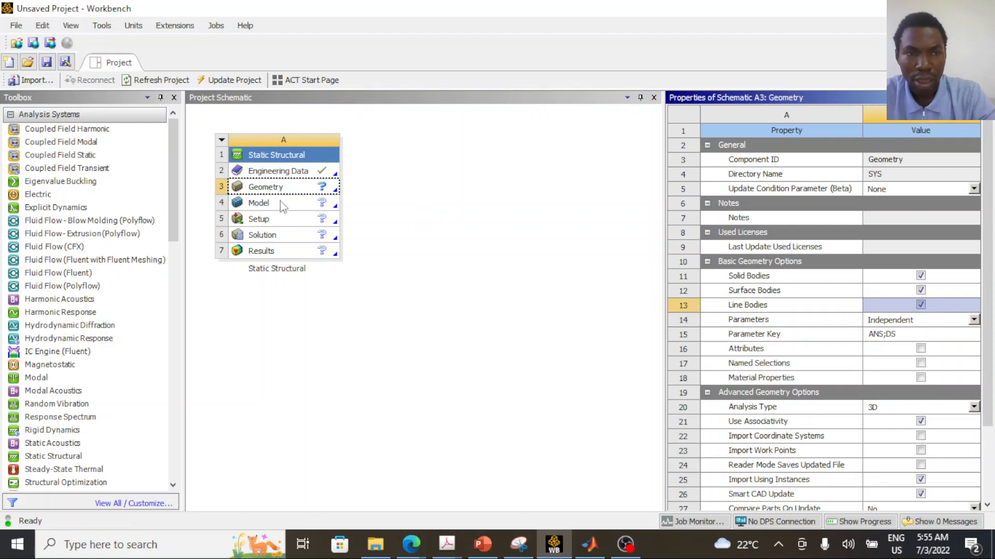
double_click(284, 192)
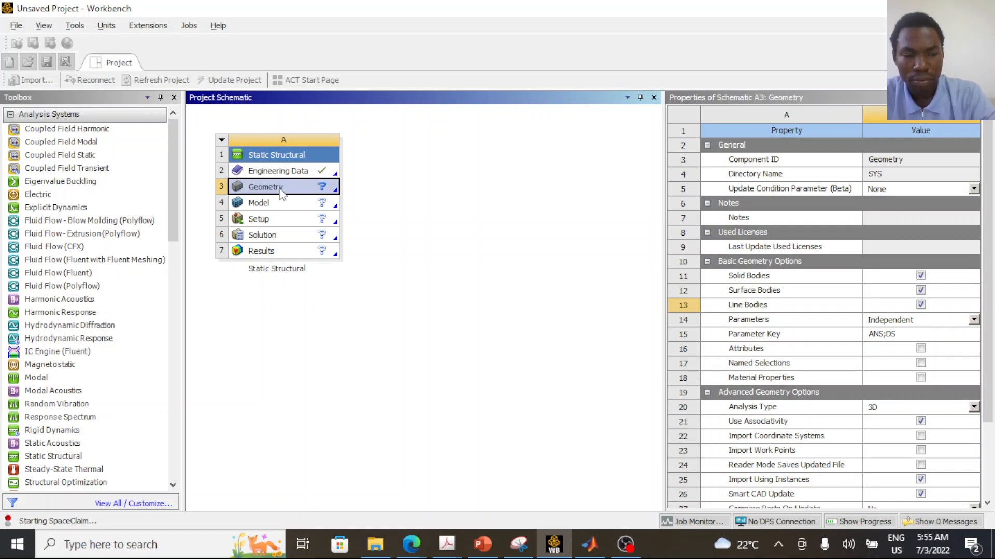
key(alt)
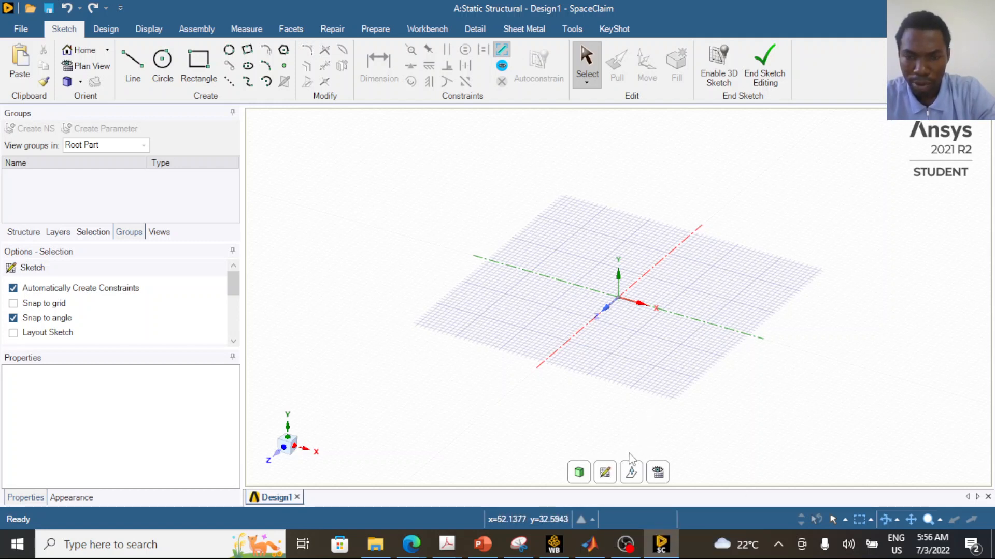
- Place a new sketch plane on the XY plane and orient it to plan view
click(606, 473)
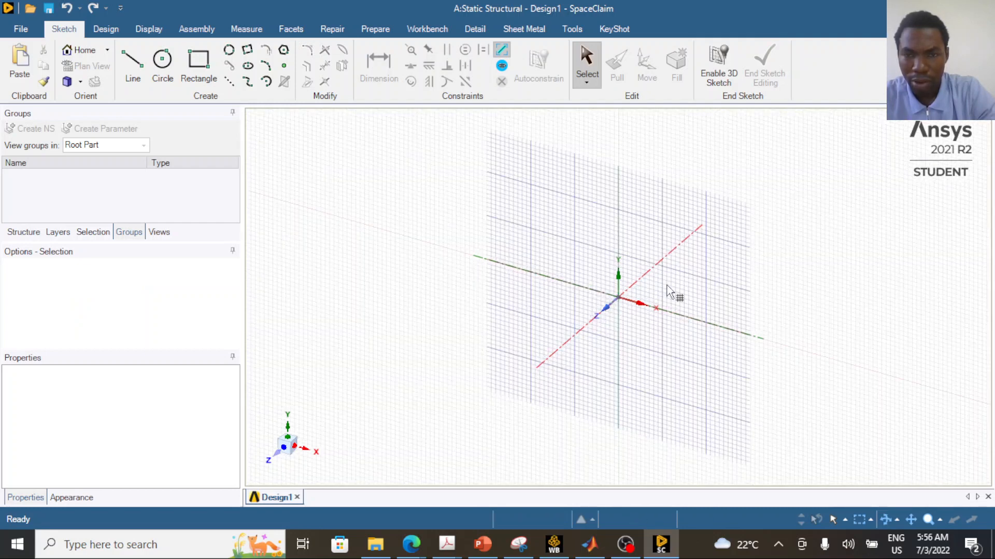
click(733, 284)
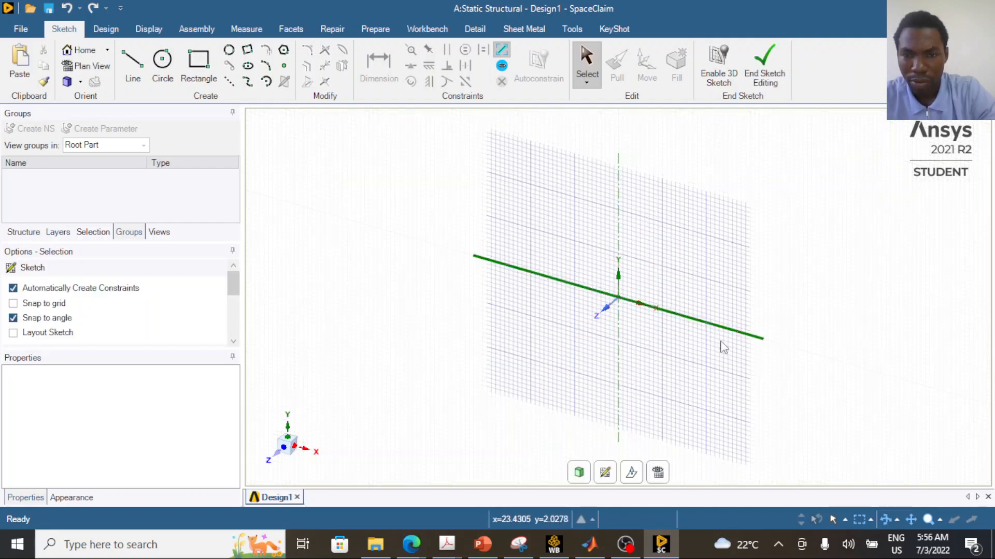
click(663, 474)
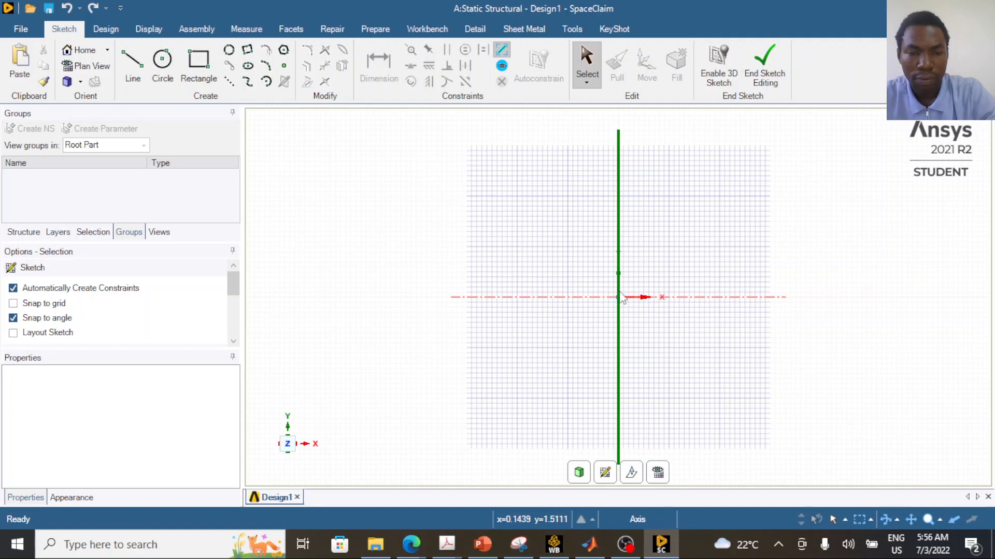
- Check the truss diagram in PowerPoint, return to SpaceClaim and draw a 1000 mm vertical line up from the origin
click(482, 544)
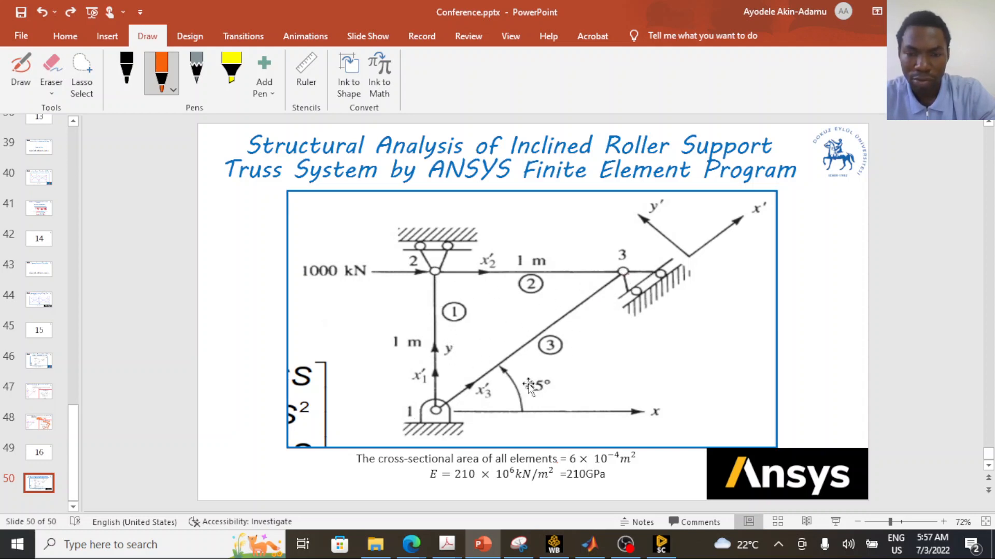
click(664, 550)
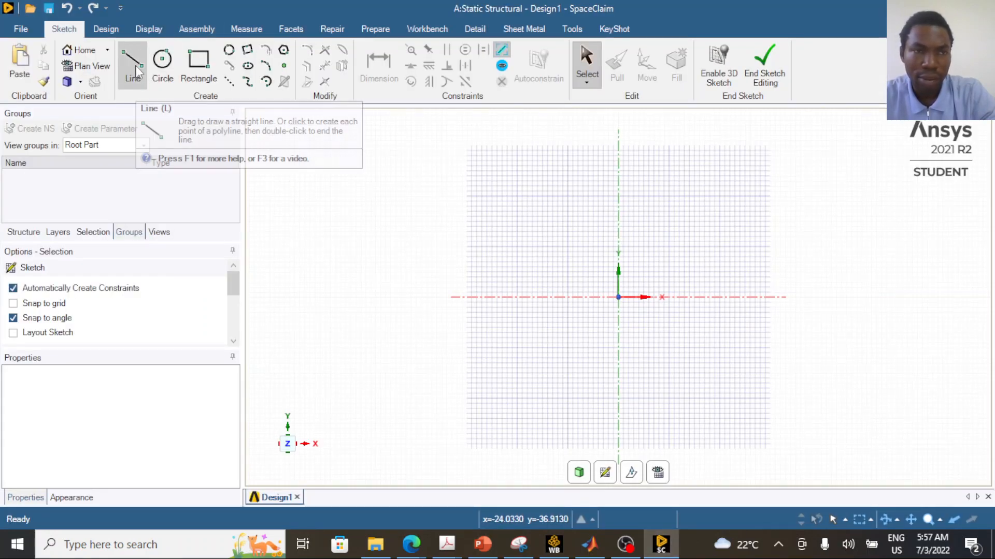
click(136, 70)
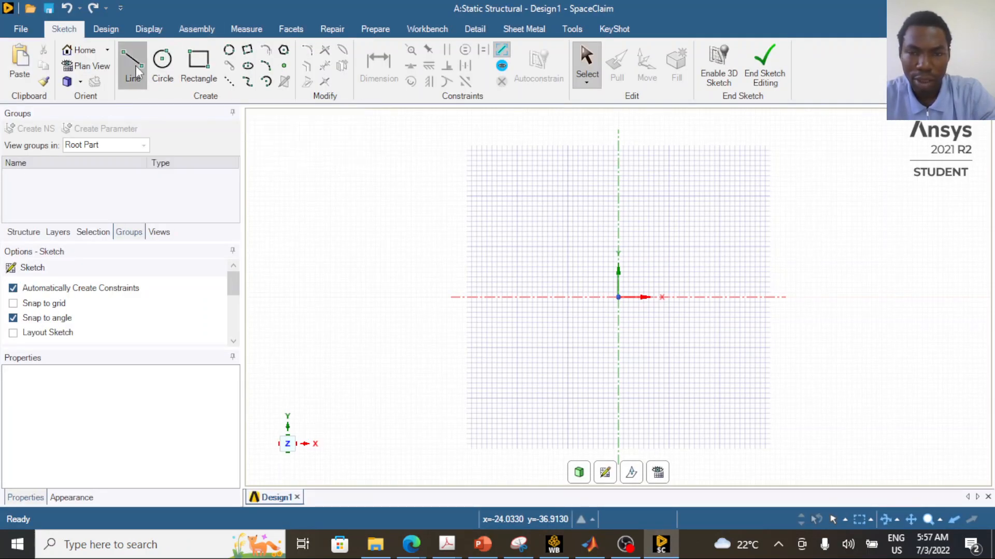
click(618, 297)
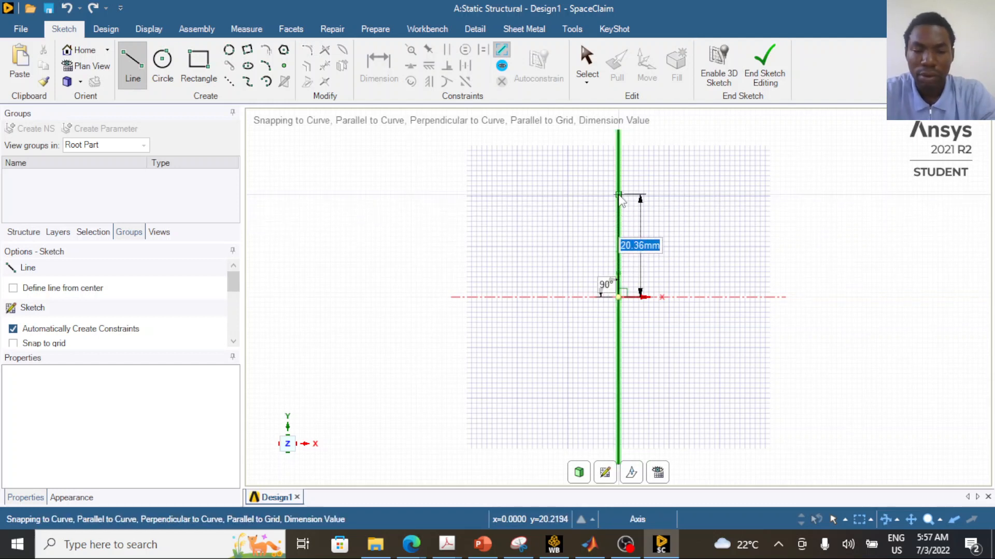
text(1000)
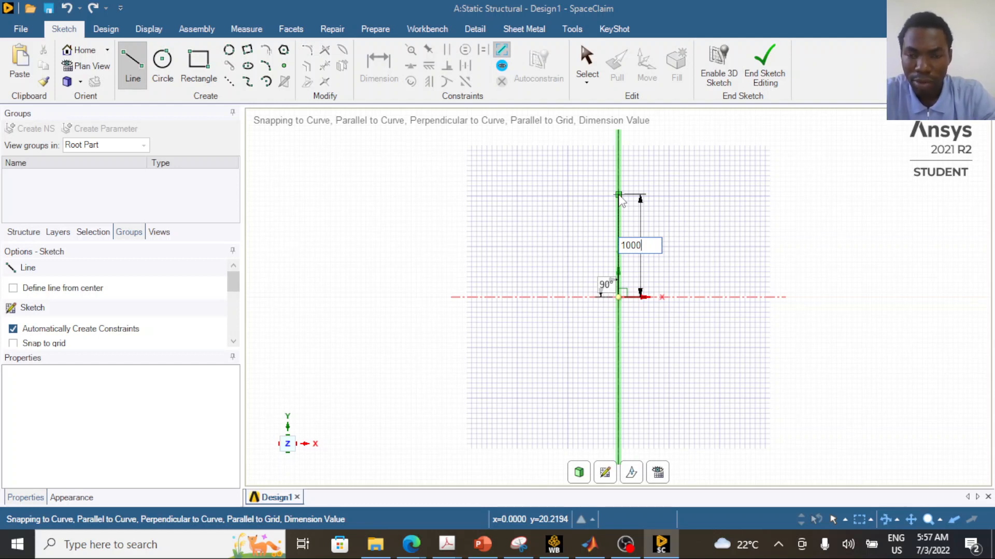
key(Return)
- Draw a 1000 mm horizontal line along +X from the vertical line's upper end and close the triangle with a diagonal to the origin
scroll(619, 195, down, 15)
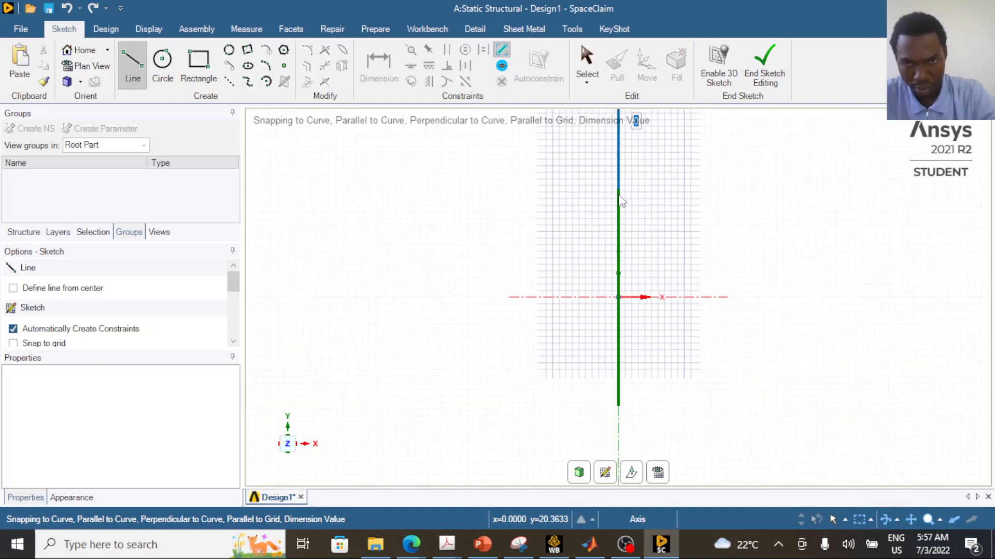
click(619, 157)
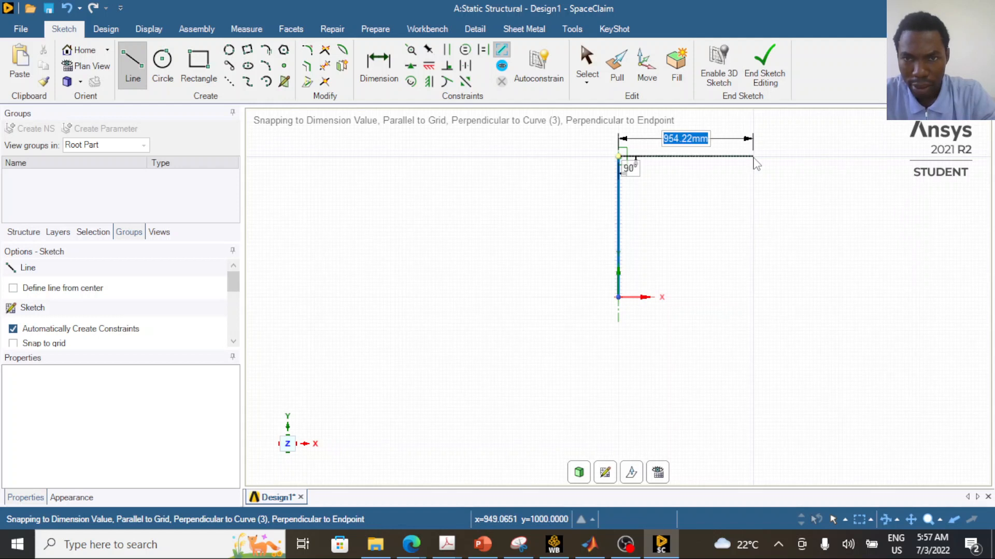
text(1000)
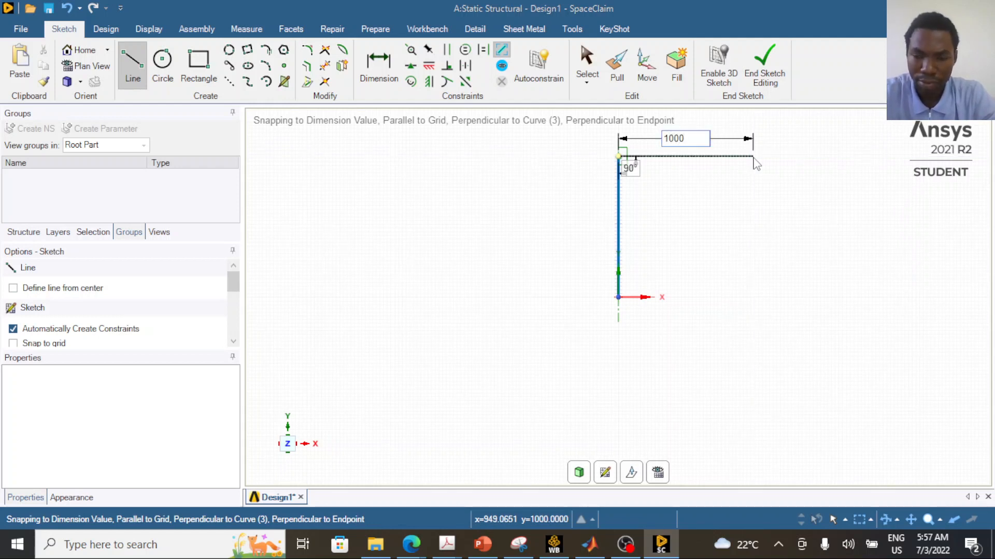
key(Return)
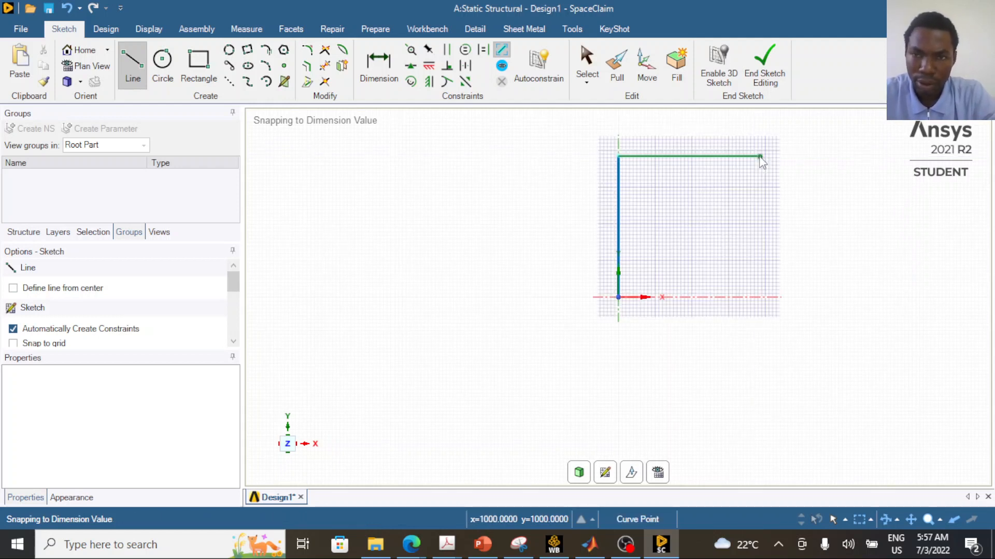
click(619, 297)
key(Escape)
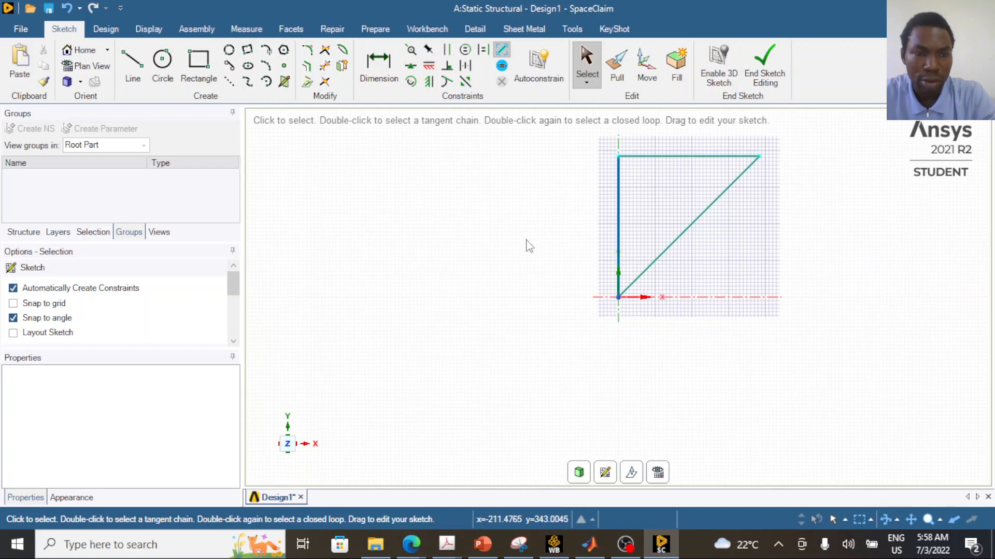
- Add a solid rectangular beam profile from the new profile library to the truss design
click(27, 233)
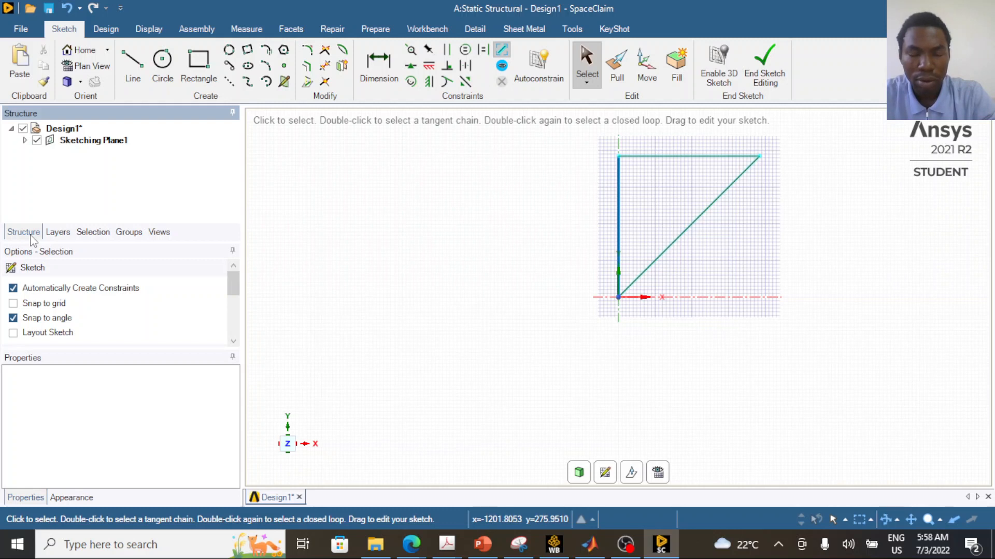
click(382, 32)
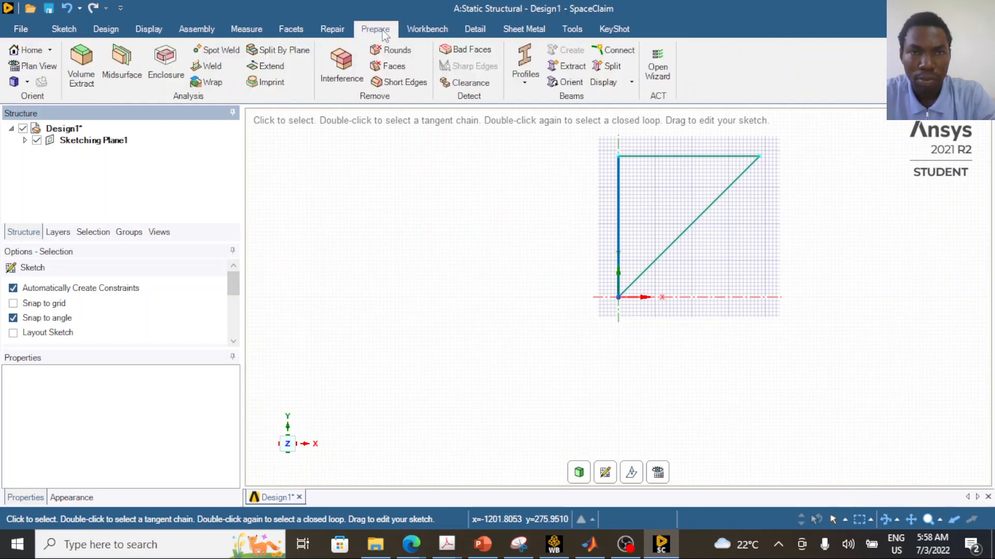
click(523, 85)
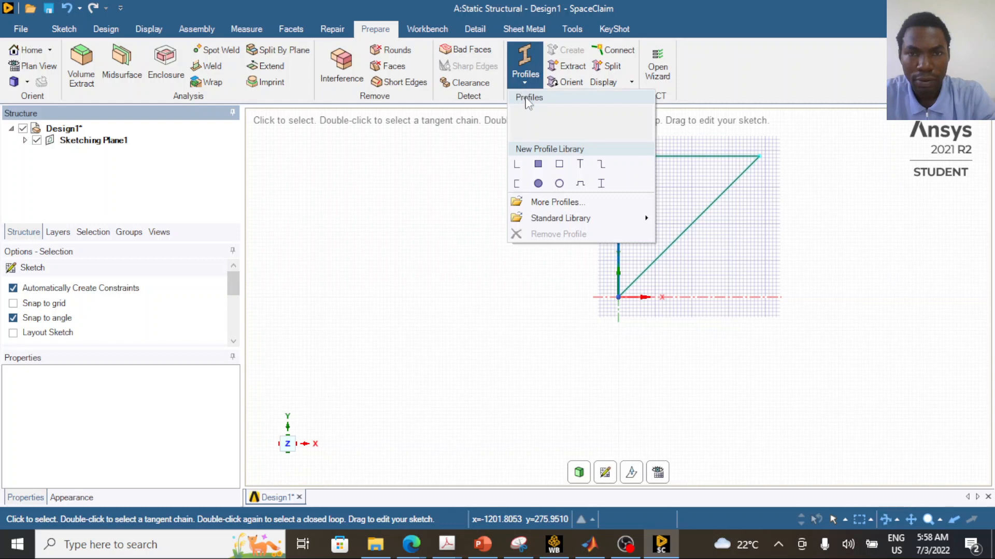
click(538, 164)
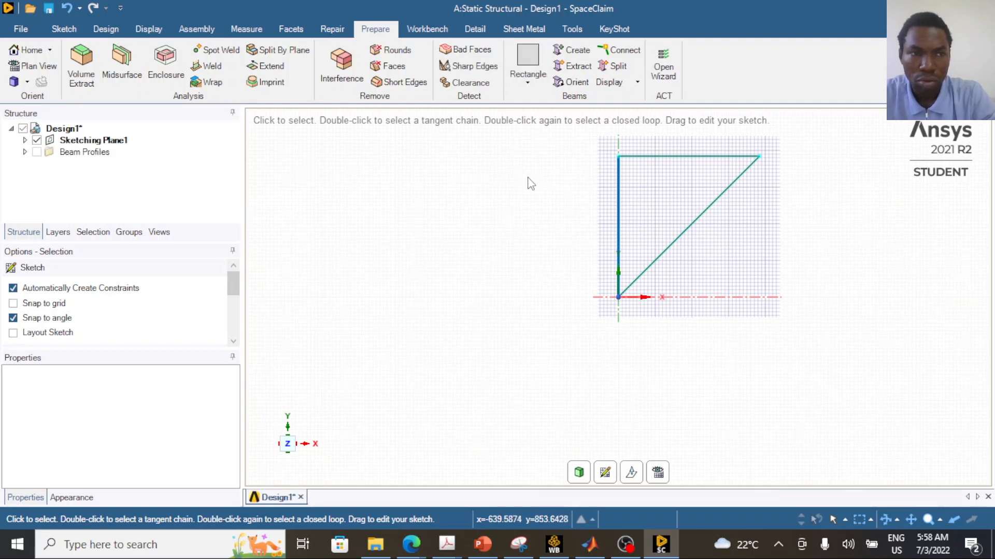
- Open the Rectangle beam profile from the design structure for editing
click(25, 152)
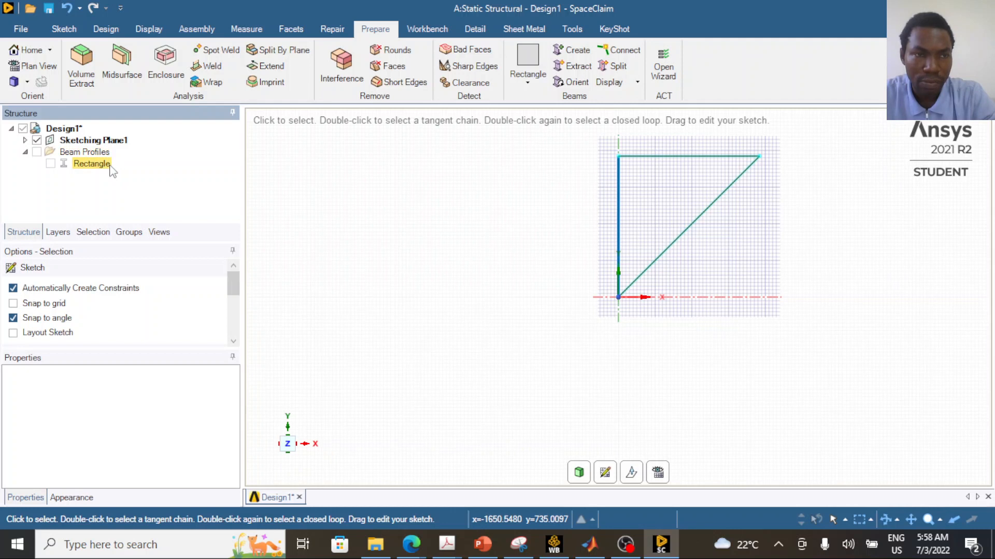
click(108, 170)
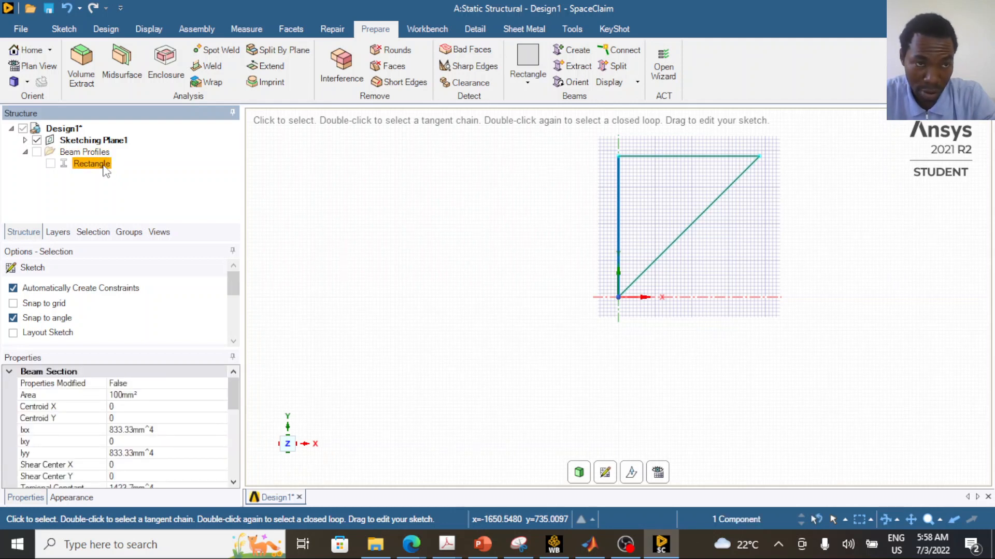
right_click(106, 170)
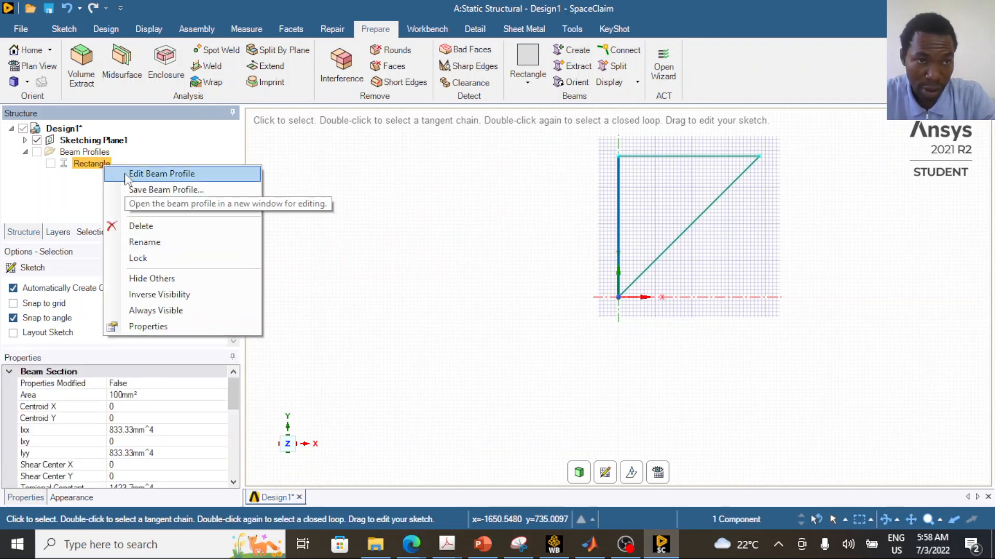
click(126, 175)
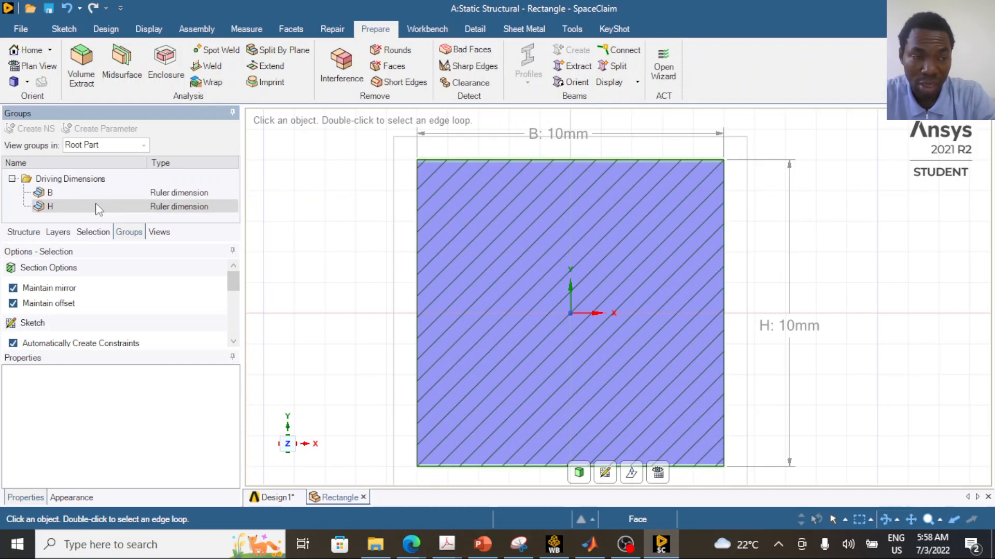
- Switch to PowerPoint and look up the cross-sectional area given for the truss elements
click(482, 543)
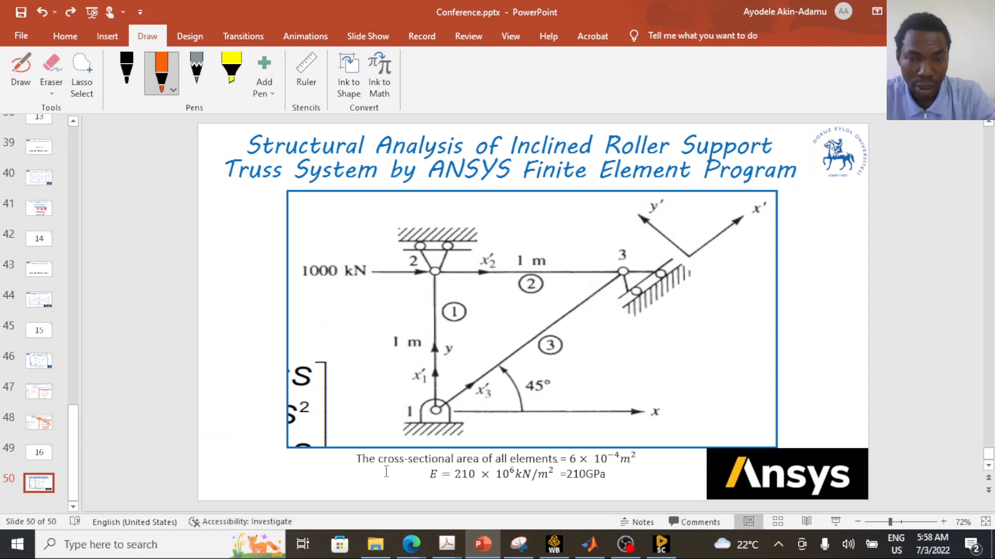
click(614, 459)
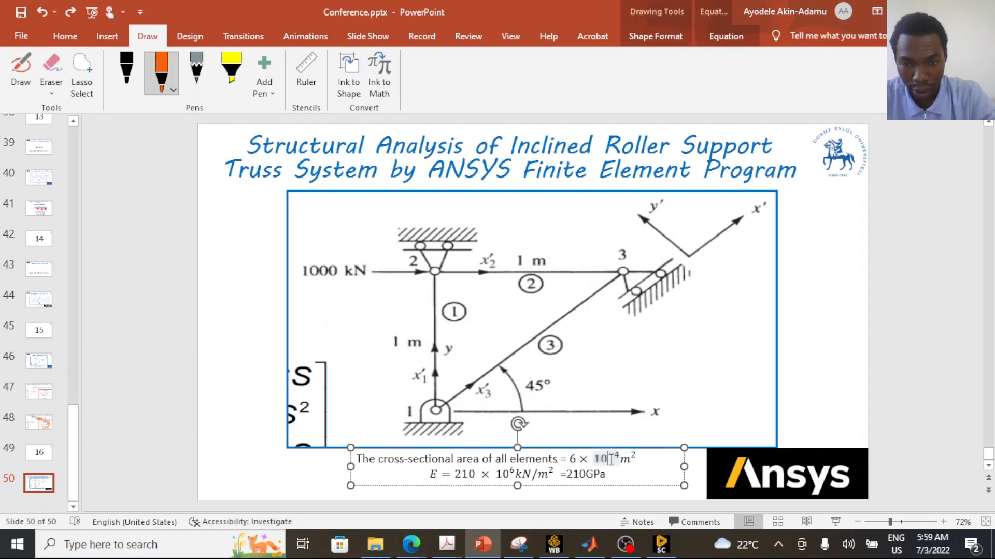
drag(614, 460, 580, 469)
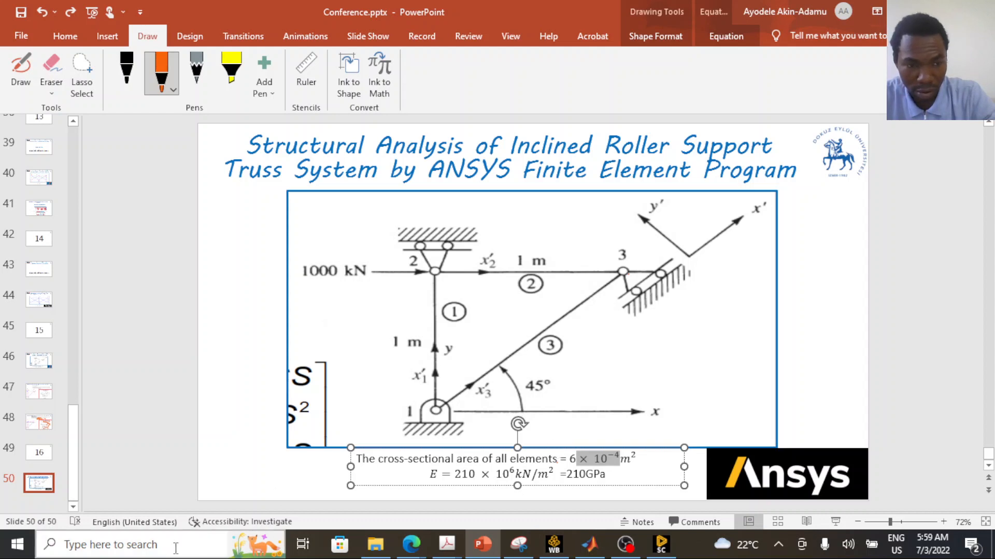
- Open Calculator beside the slide and compute the cross-sectional area in square metres as 6 ÷ 10000
click(176, 545)
text(ca)
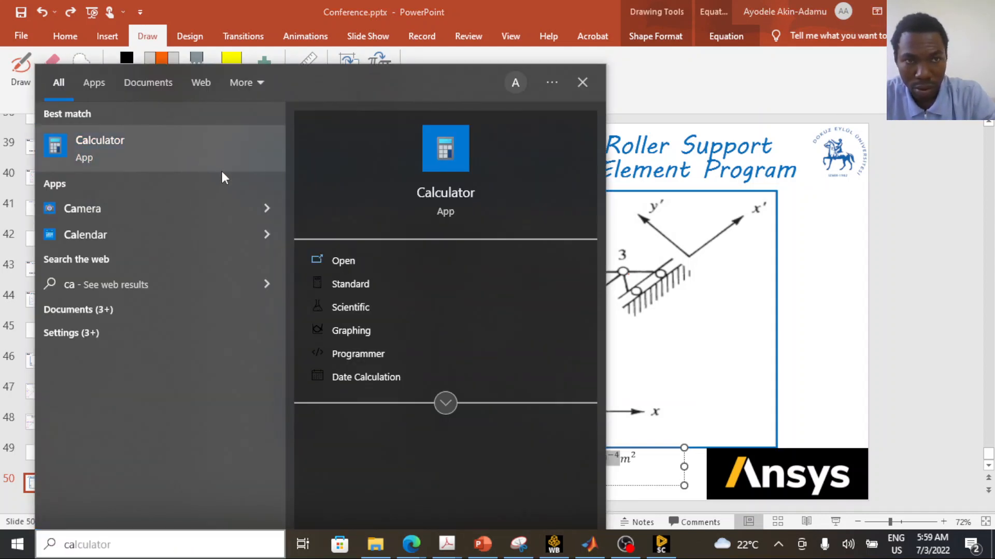
click(133, 155)
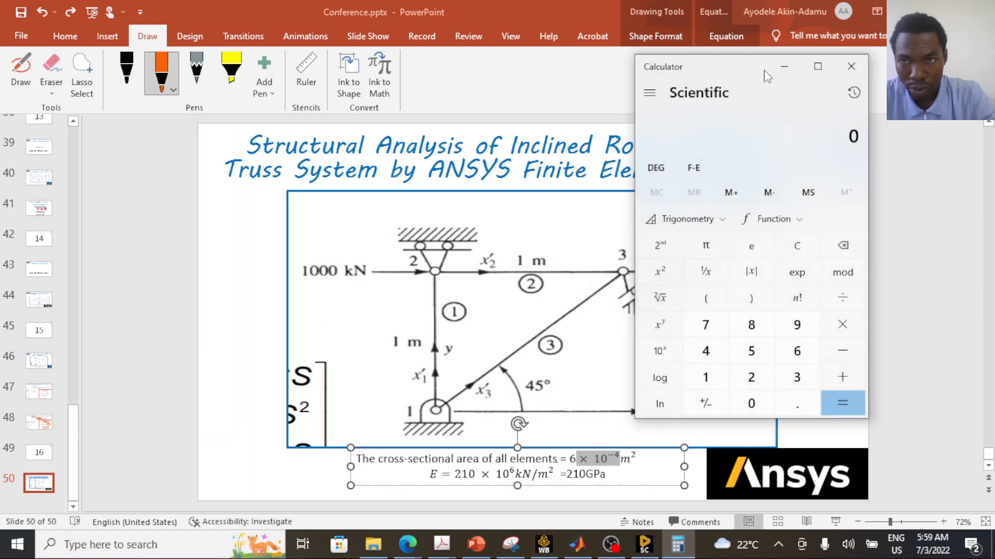
mouse_move(765, 73)
mouse_down()
mouse_move(702, 71)
mouse_move(748, 74)
mouse_up()
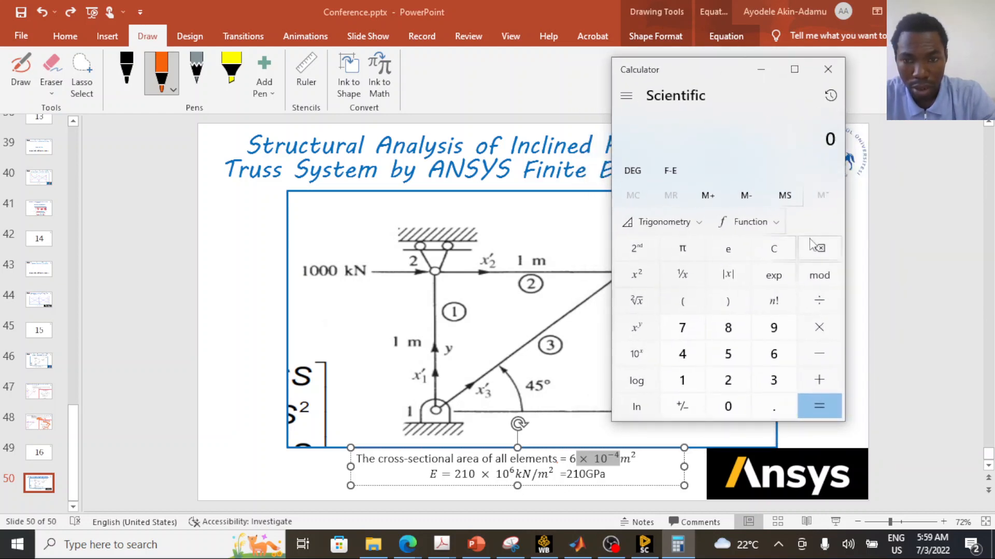
click(781, 356)
click(819, 301)
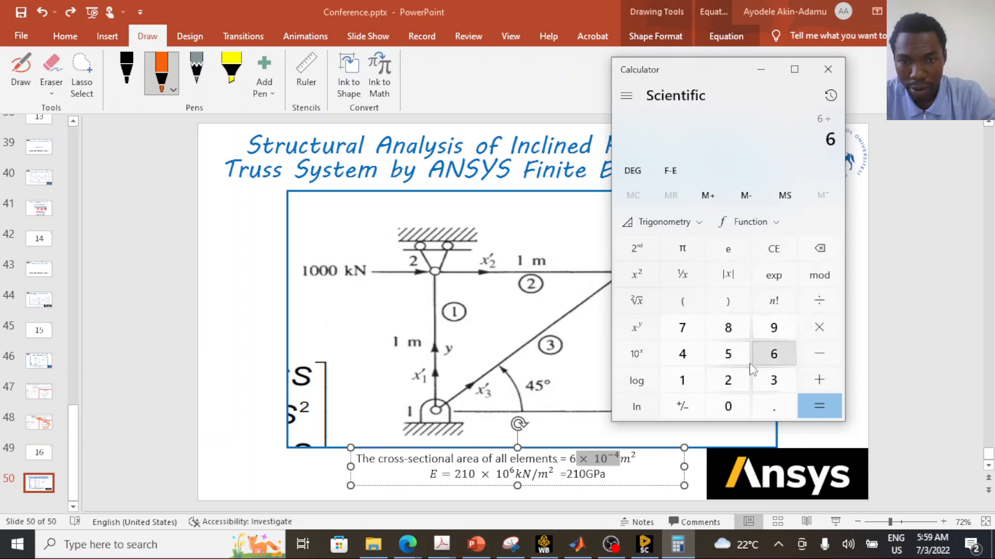
click(689, 380)
double_click(729, 409)
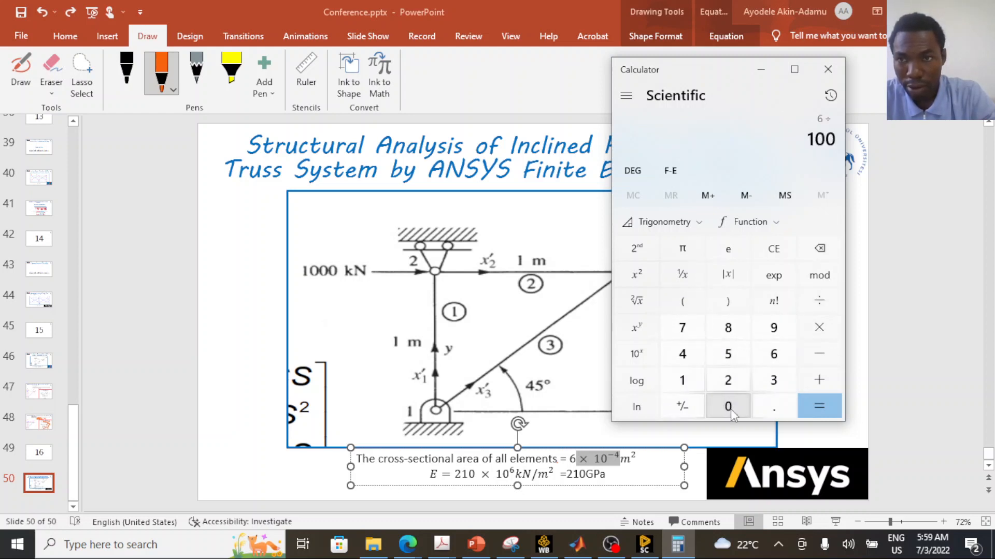
double_click(730, 409)
click(823, 407)
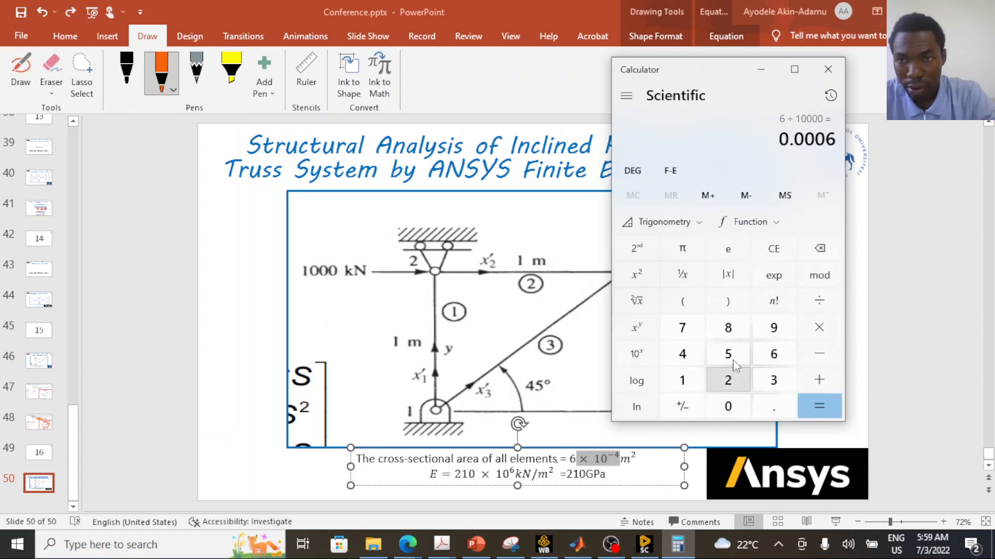
- Calculate the square section's side in millimetres as the square root of the area times 1000, and copy the result
click(643, 306)
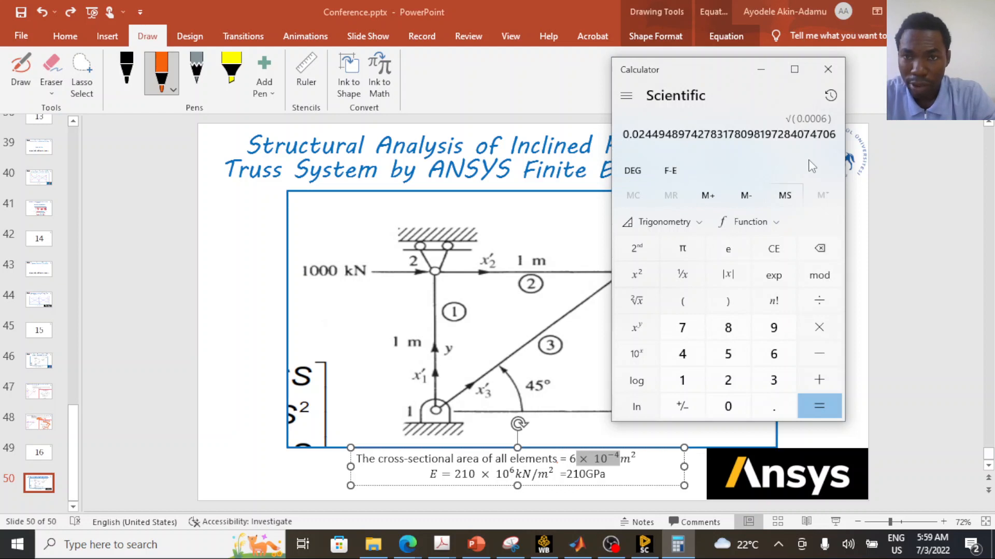
click(824, 335)
click(684, 382)
click(727, 409)
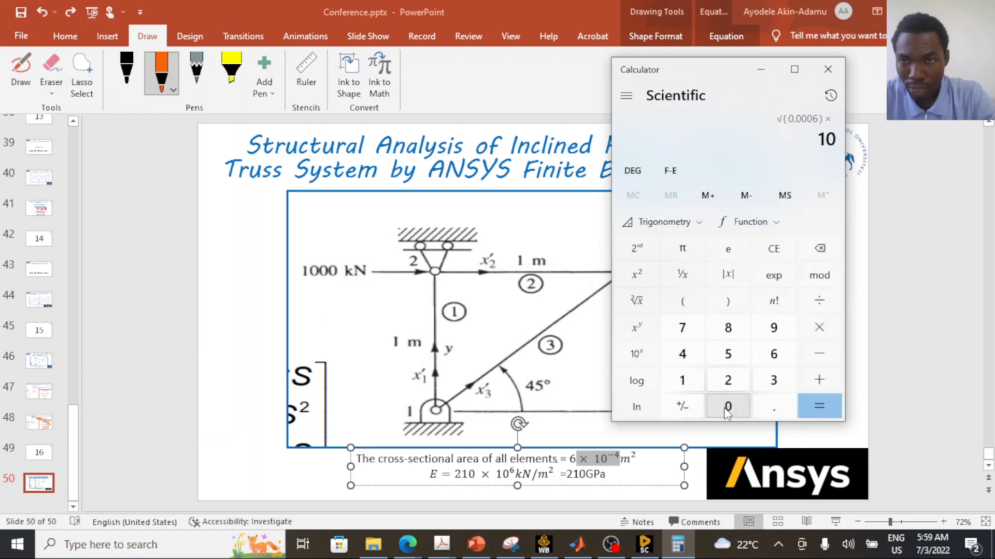
click(726, 409)
click(727, 408)
click(831, 416)
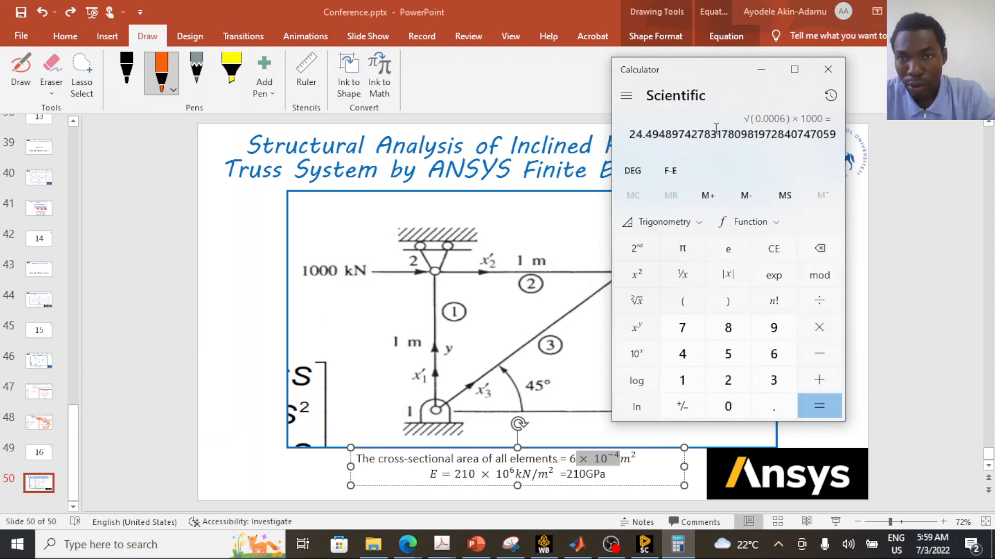
drag(629, 135, 840, 138)
right_click(805, 138)
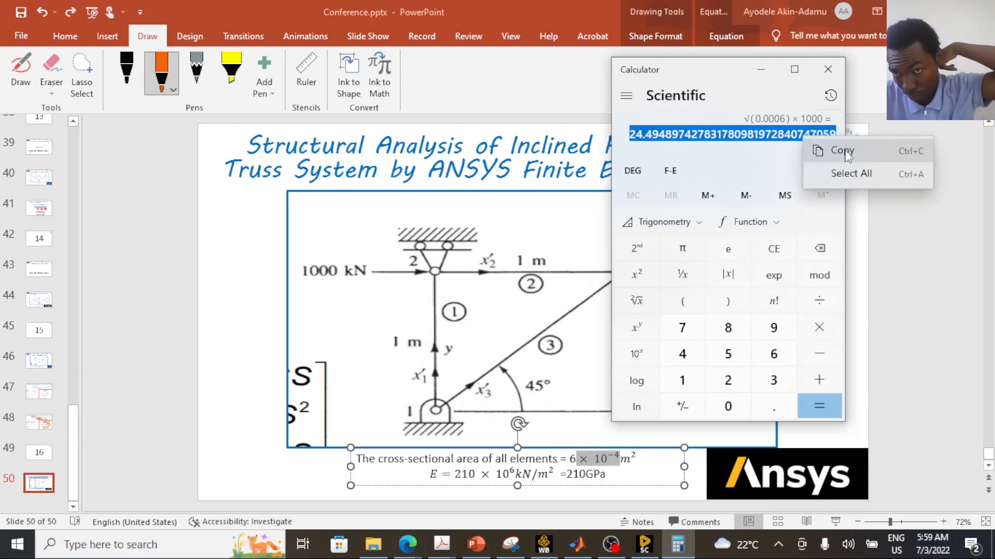
click(829, 148)
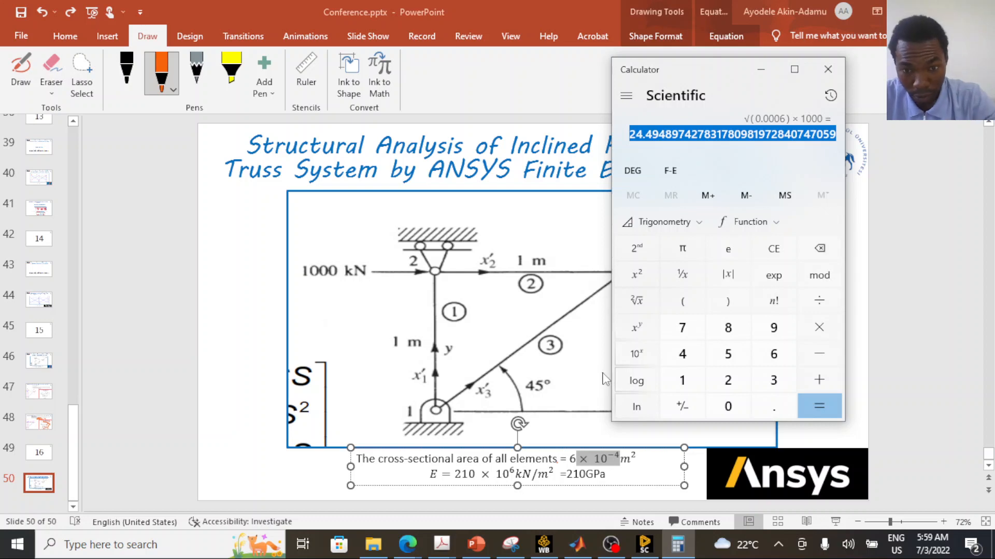
- Return to SpaceClaim and set the rectangle profile's driving dimension B to the copied side length, 24.49 mm
click(644, 544)
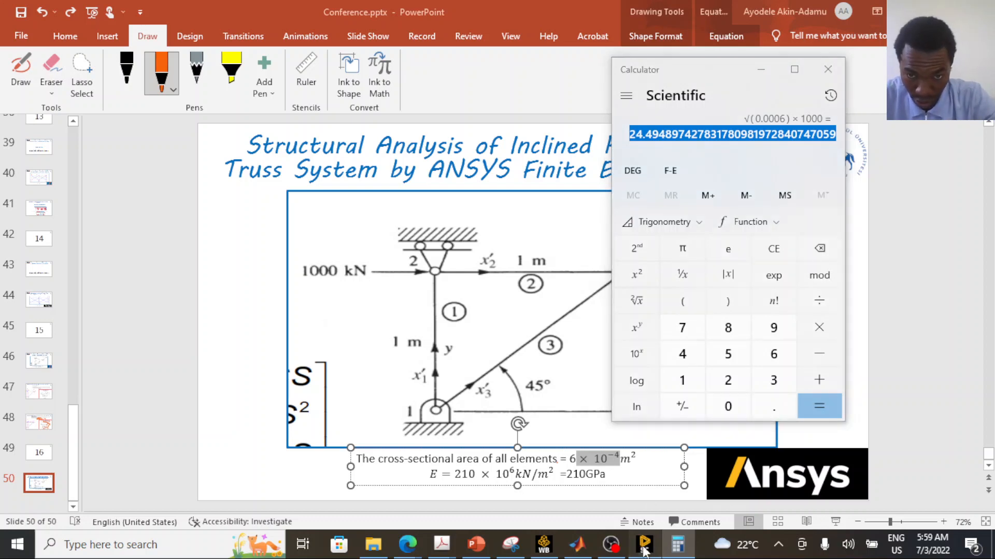
click(216, 193)
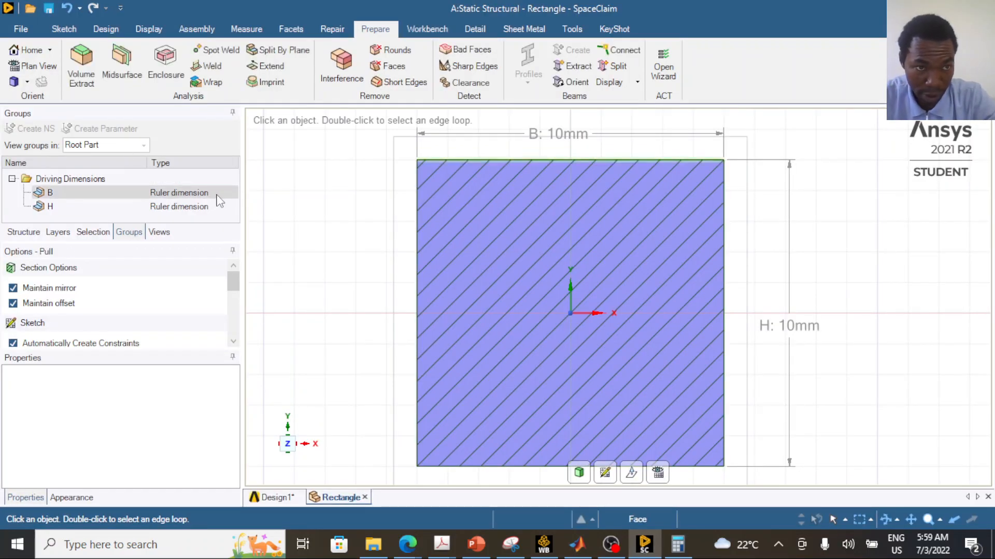
click(218, 195)
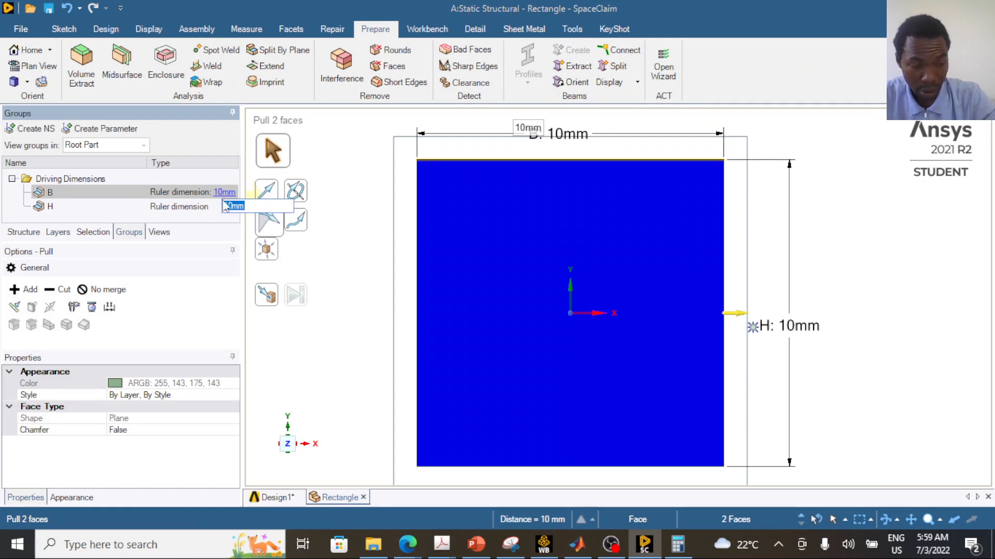
key(ctrl+v)
key(Return)
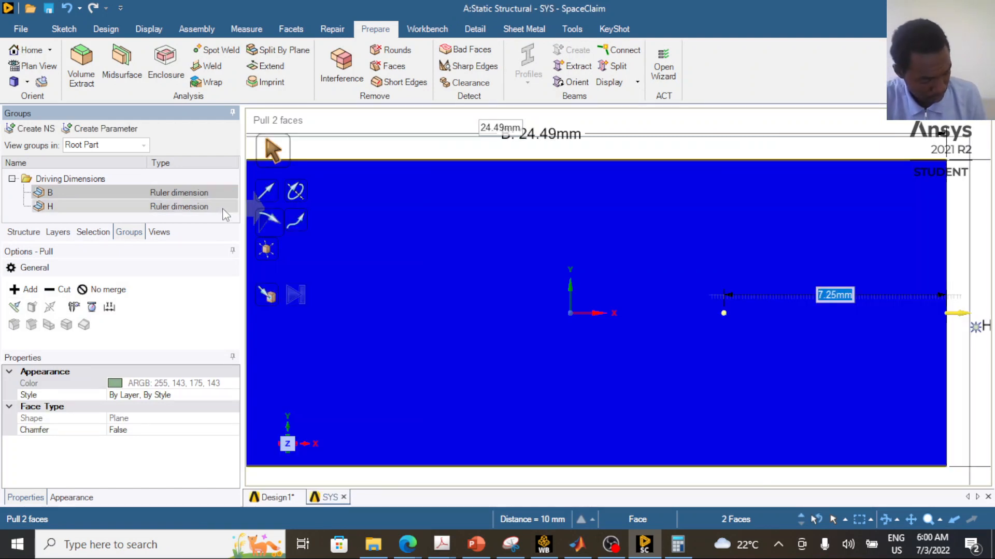
- Set the rectangle profile's driving dimension H to the same copied side length, 24.49 mm
click(223, 209)
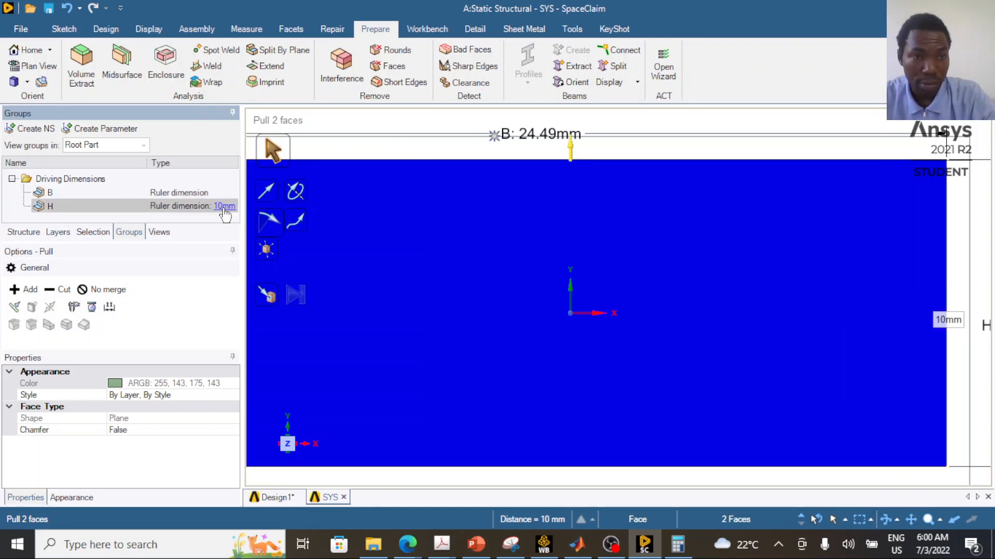
click(225, 210)
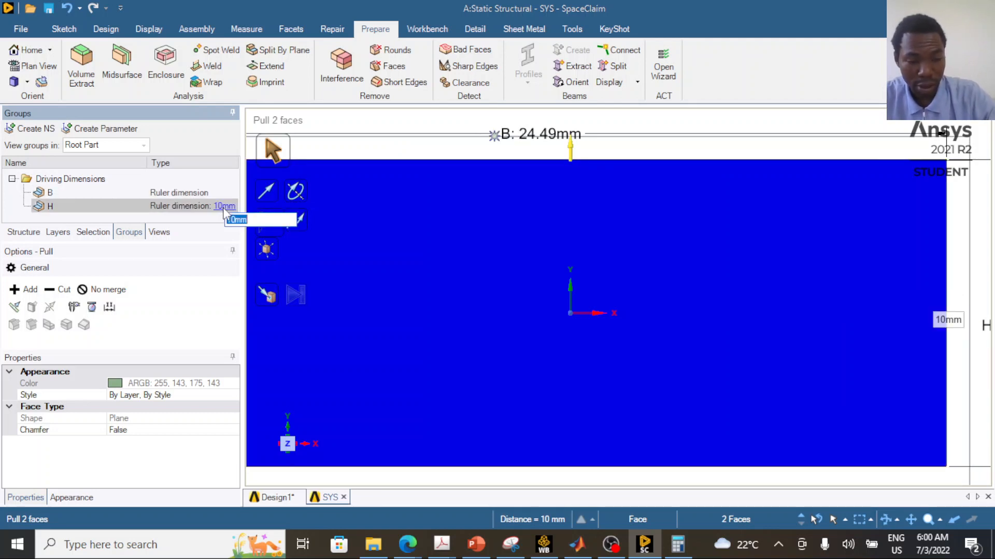
key(ctrl+v)
key(Return)
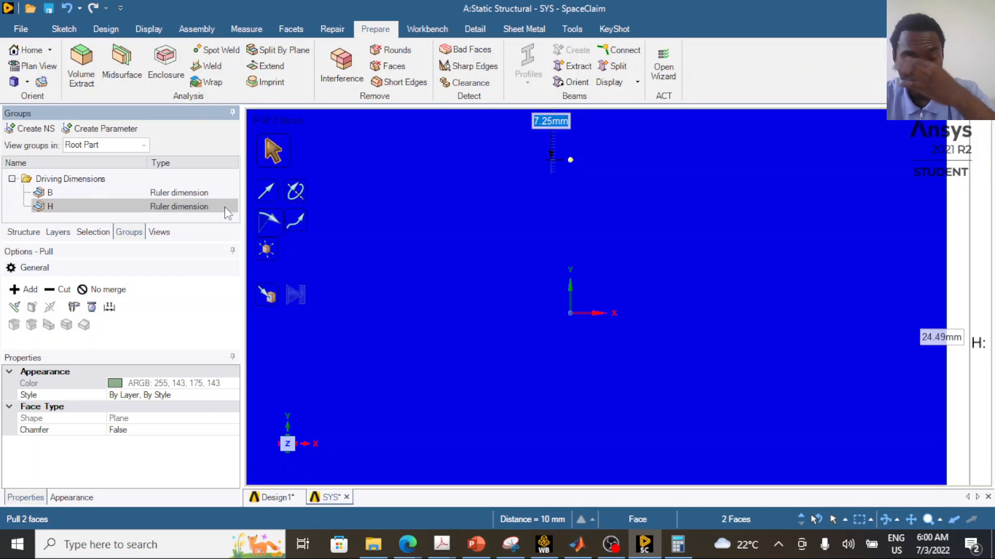
- Close the edited beam profile and return to the structure tree of Design1
scroll(552, 254, down, 4)
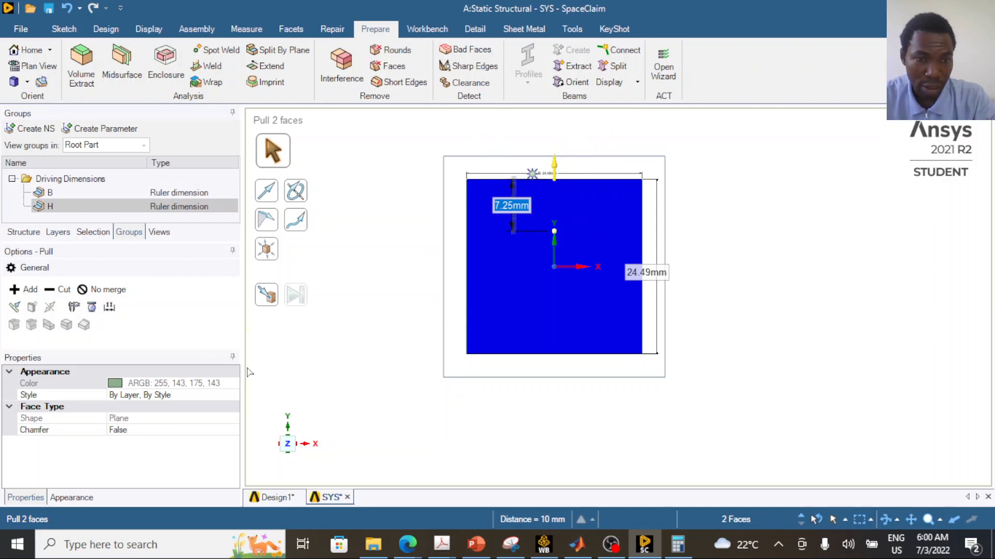
click(347, 497)
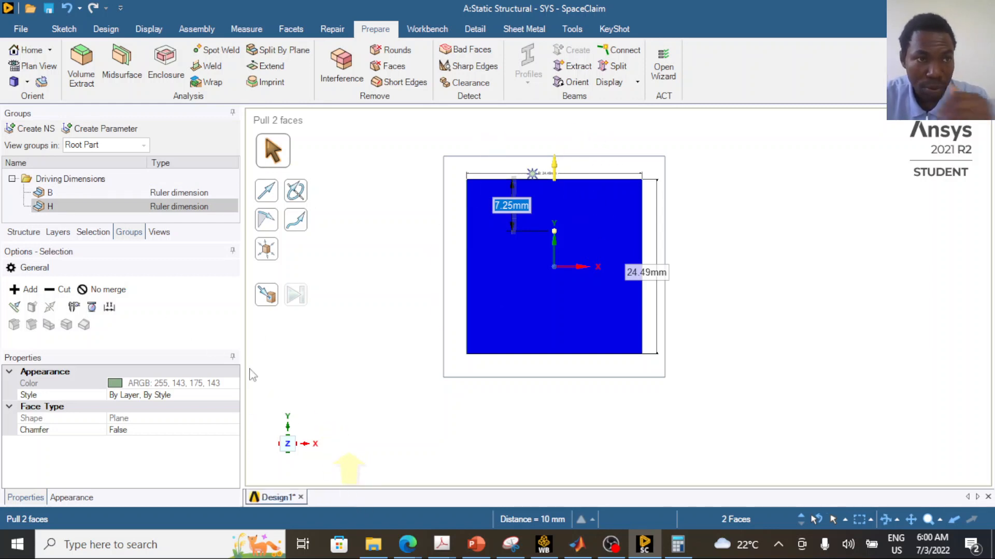
click(24, 234)
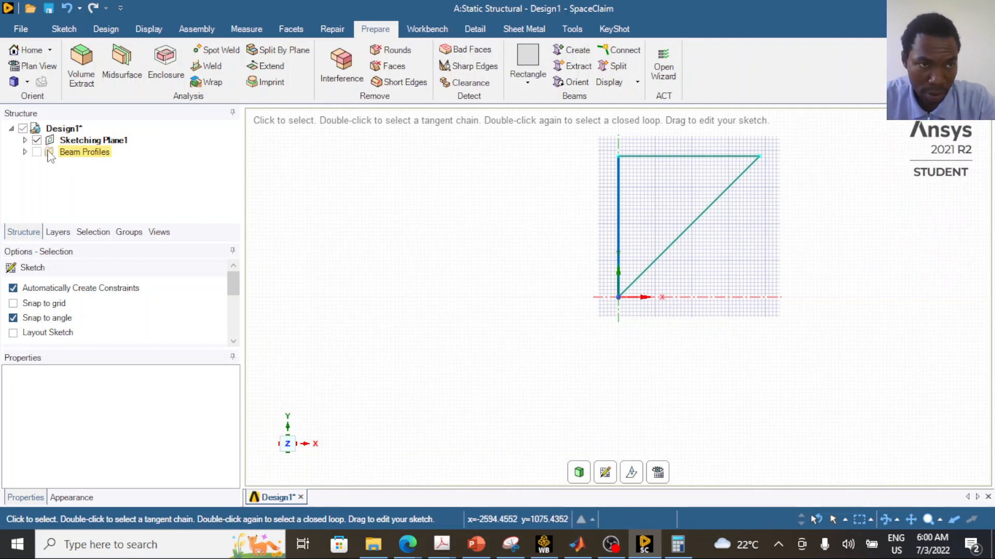
- Create beams with the Rectangle profile on the sketched truss lines and list them in the structure tree
click(576, 51)
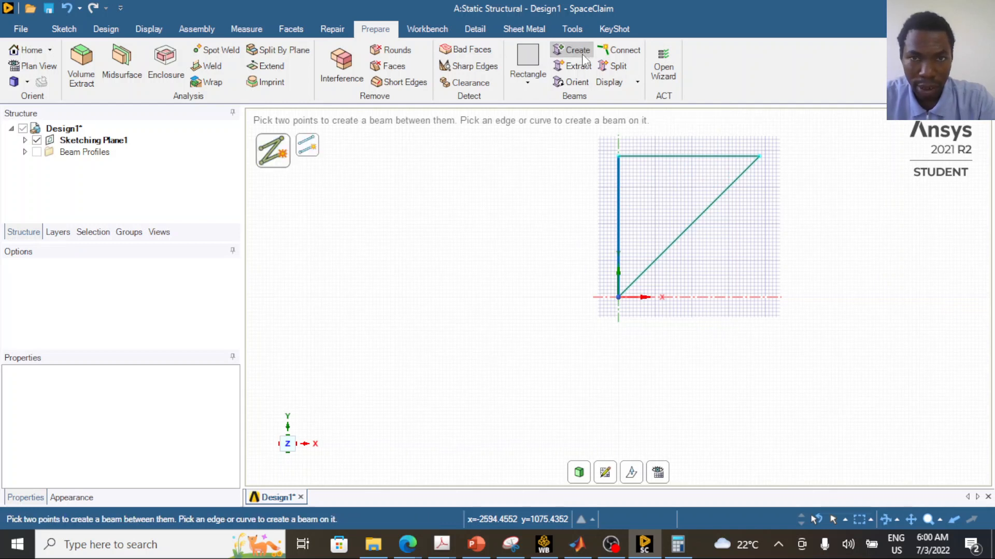
click(528, 81)
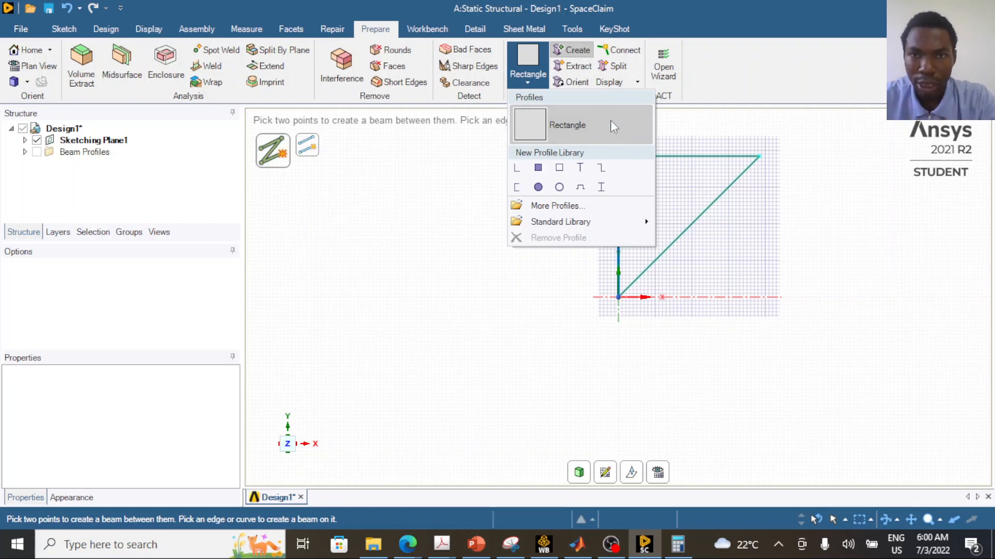
click(574, 51)
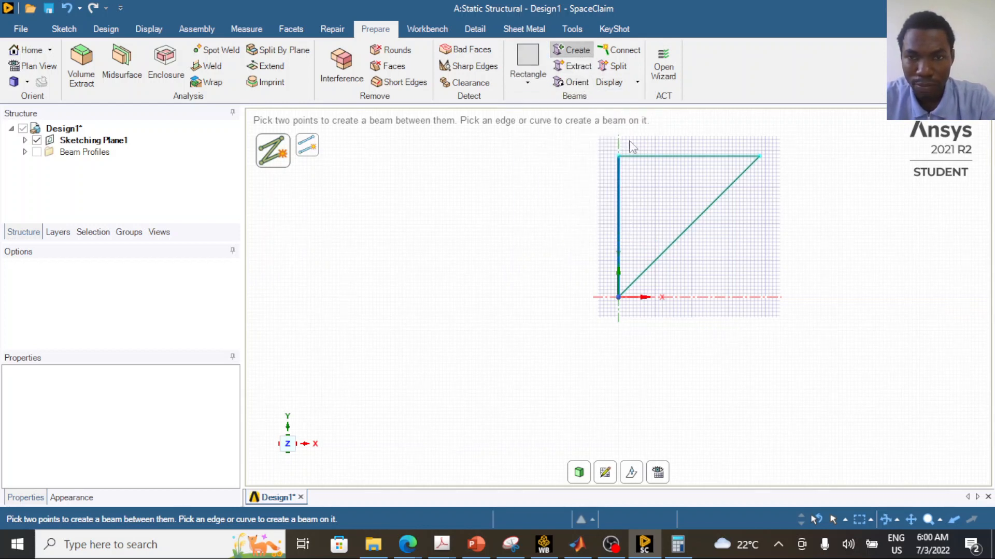
click(620, 201)
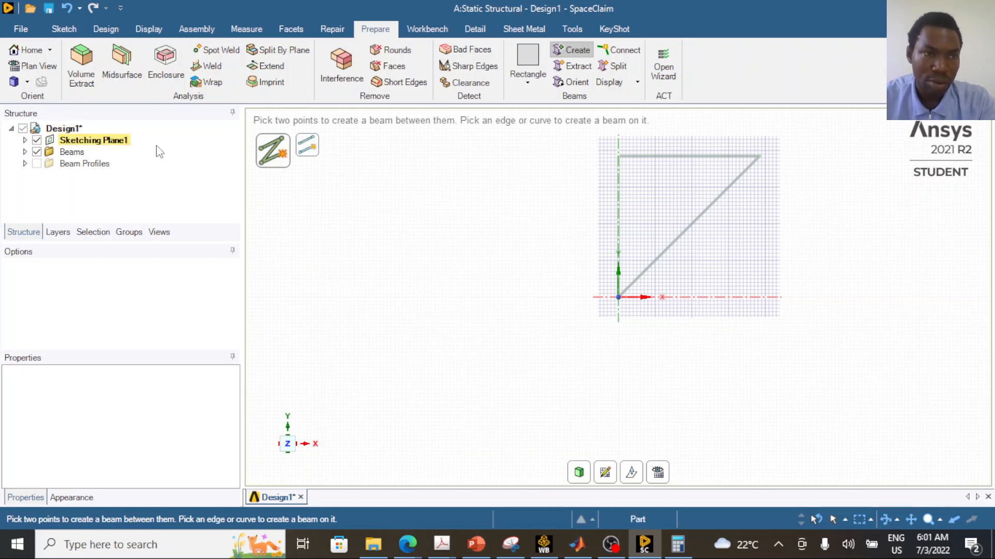
click(24, 153)
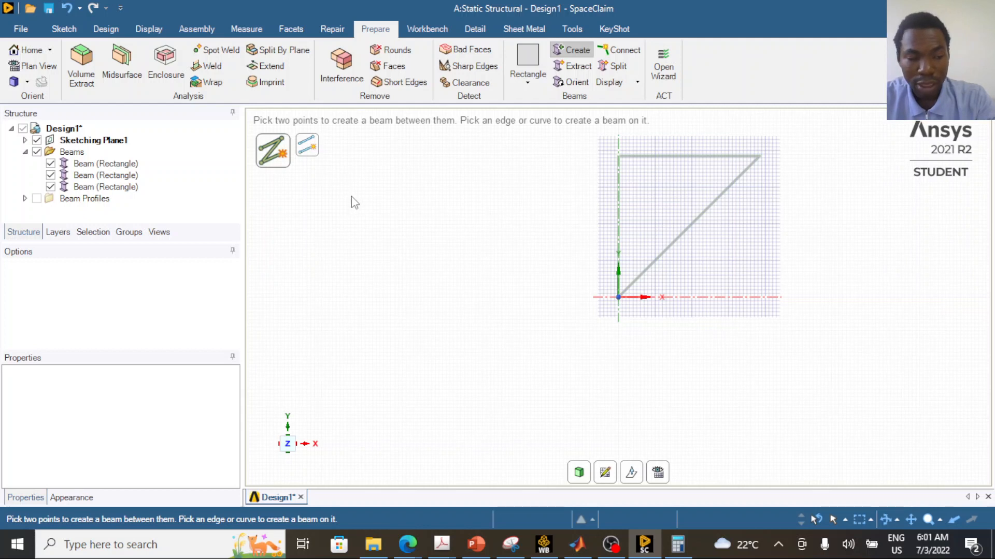
key(Escape)
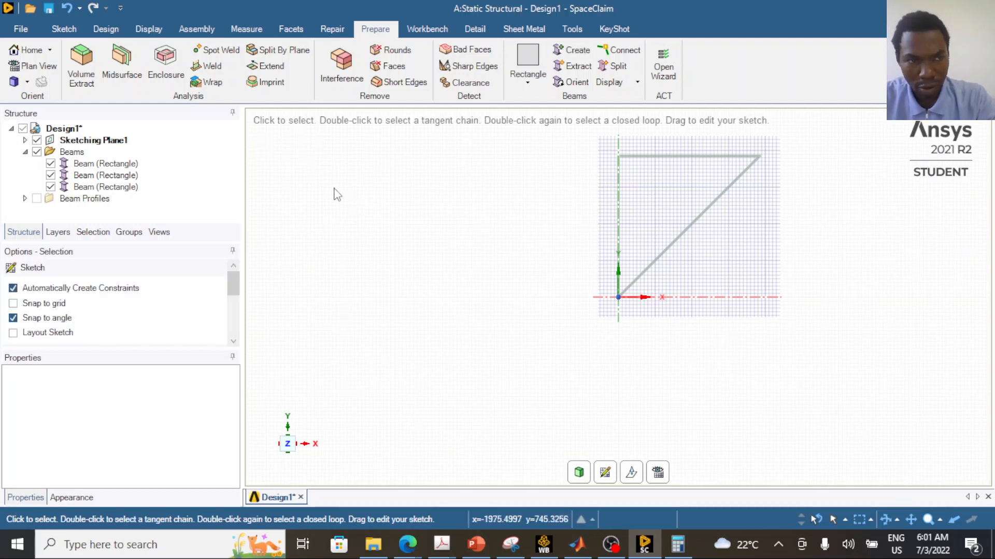
- Set the type of all three rectangle beams to Link/Truss
click(90, 165)
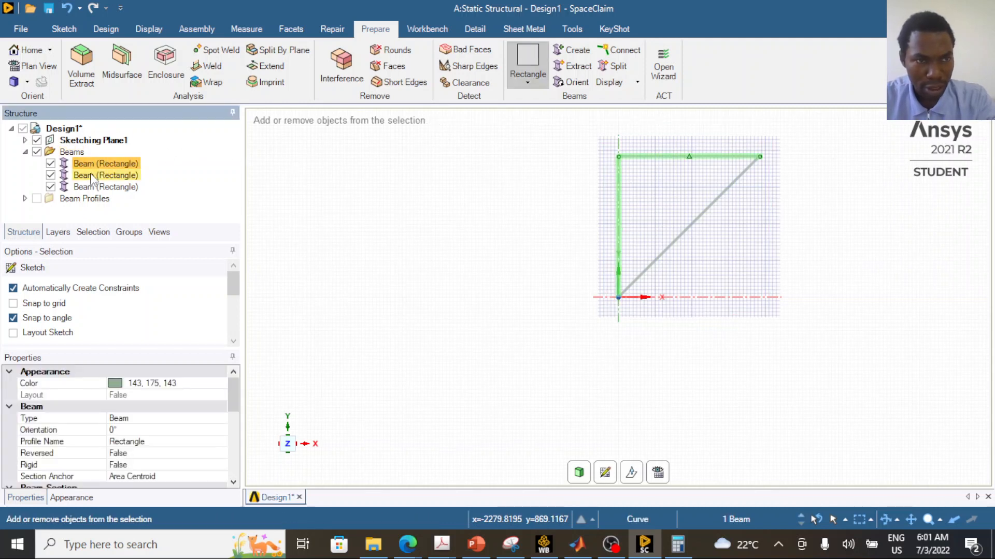
ctrl+click(91, 175)
ctrl+click(93, 186)
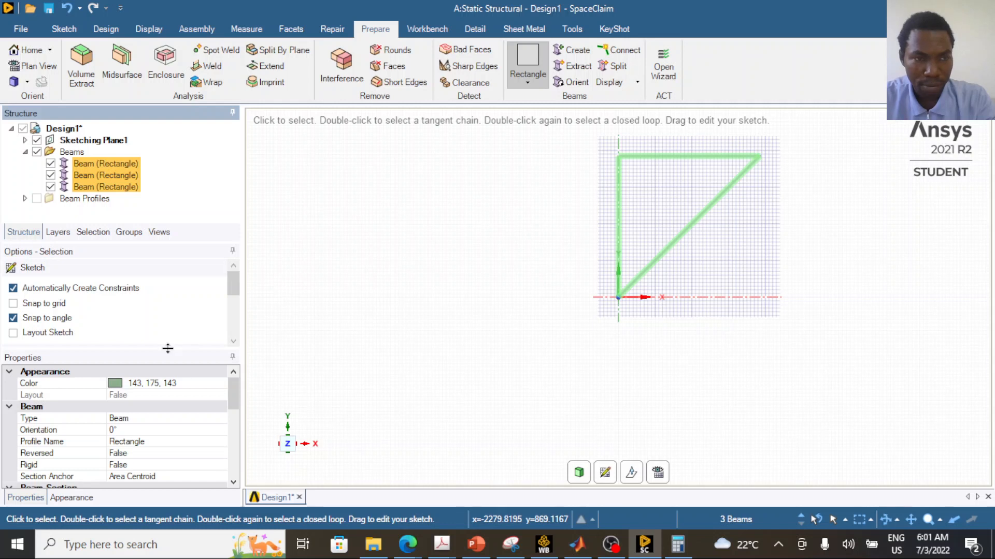
click(181, 417)
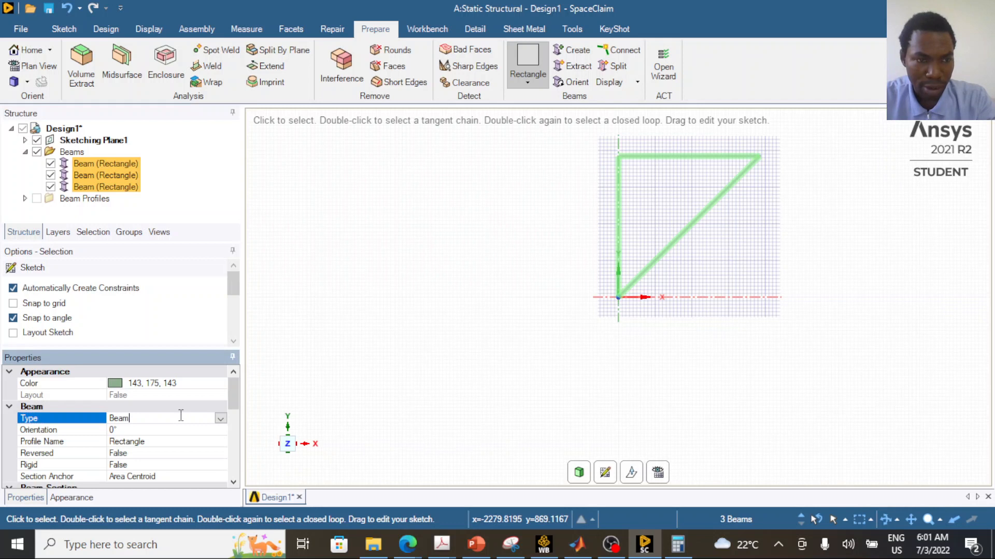
click(221, 419)
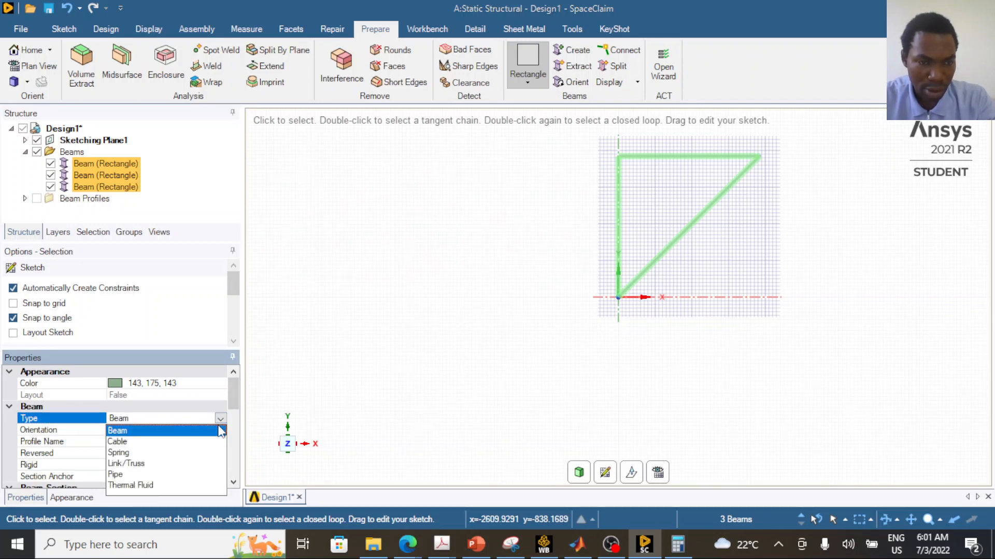
click(151, 464)
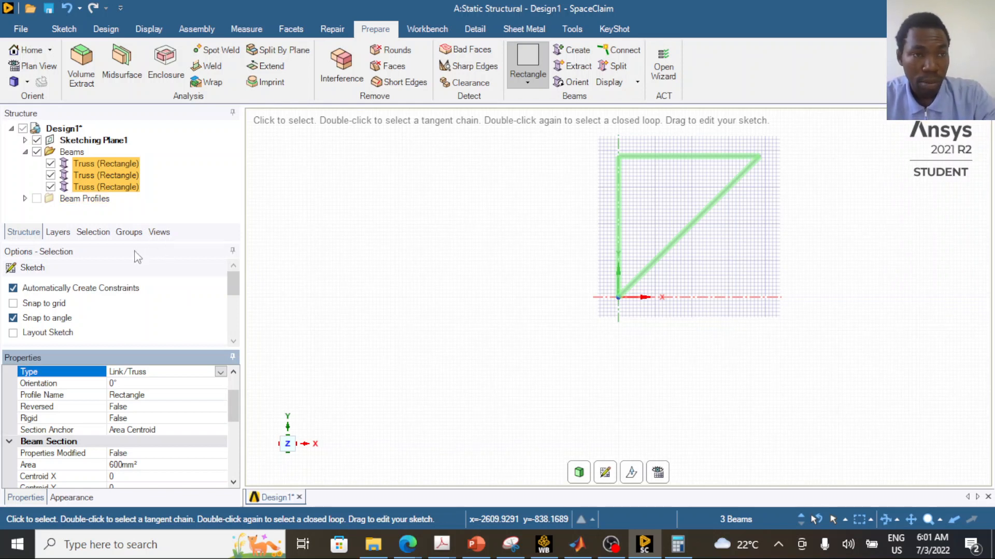
key(Escape)
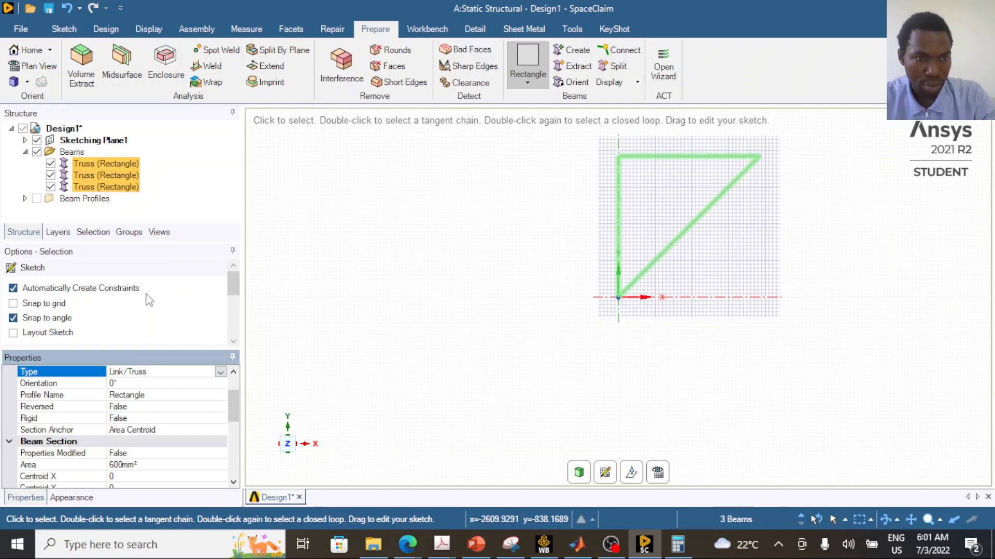
- Change the Share Topology option of the whole Design1 part
click(69, 130)
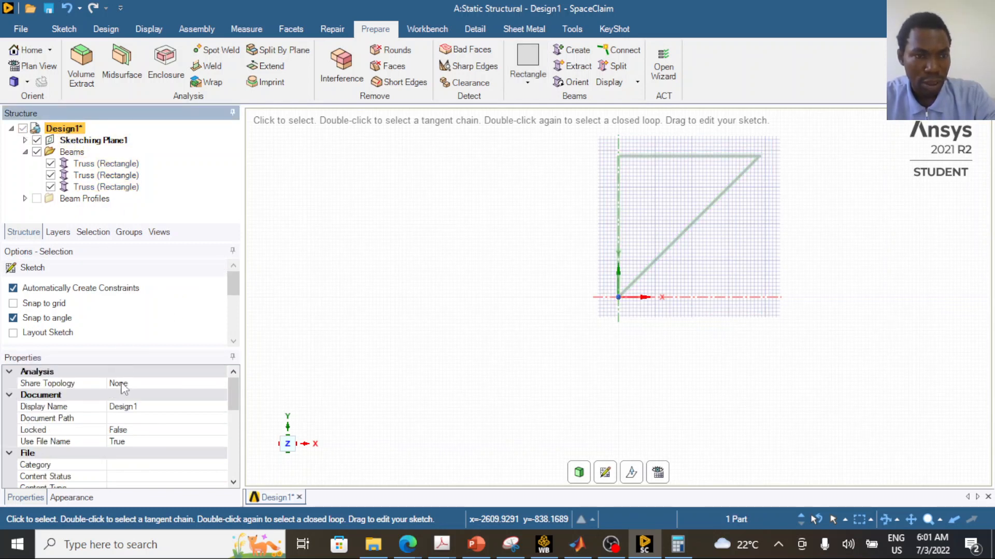
click(122, 386)
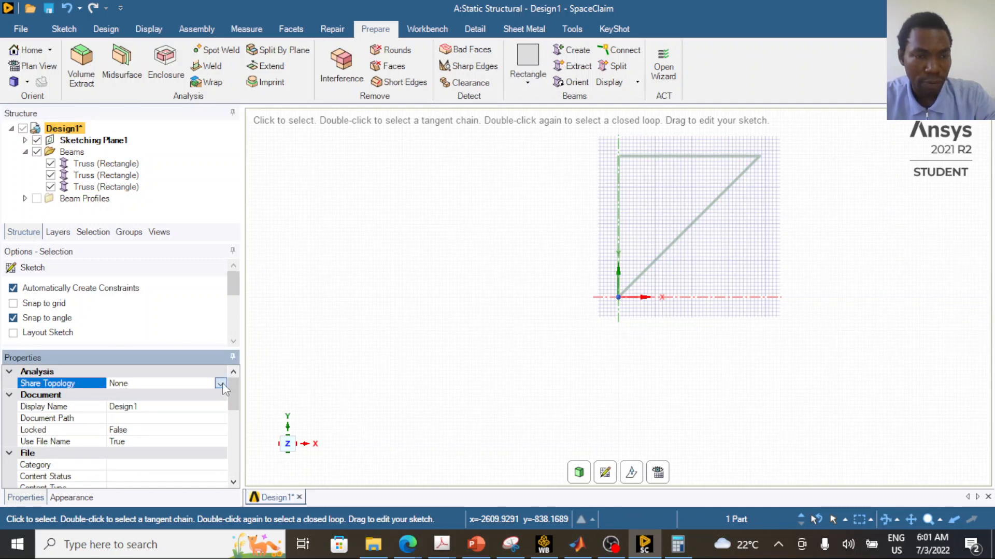
click(222, 384)
click(172, 419)
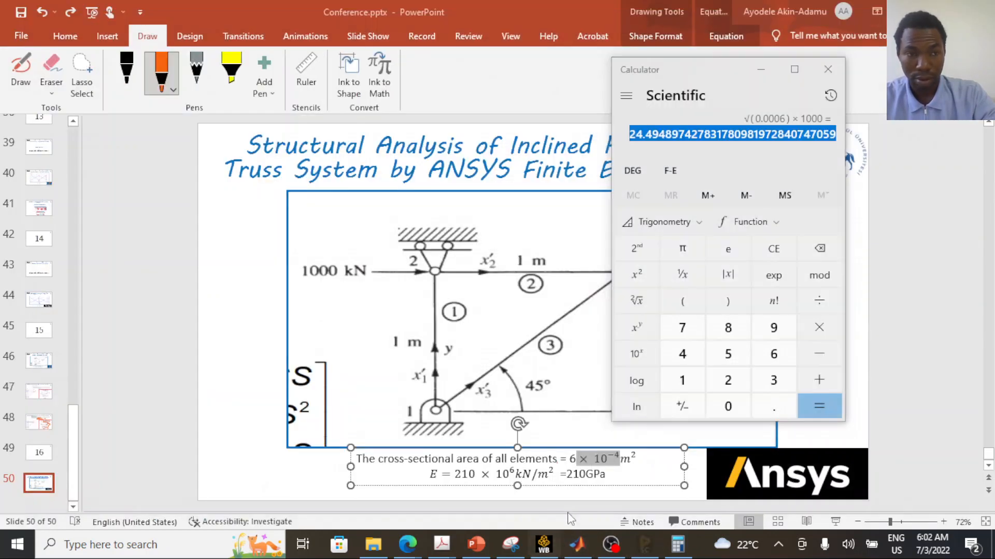
- Switch to Workbench, open the static structural Model in Mechanical and face the truss in the XY plane
click(553, 544)
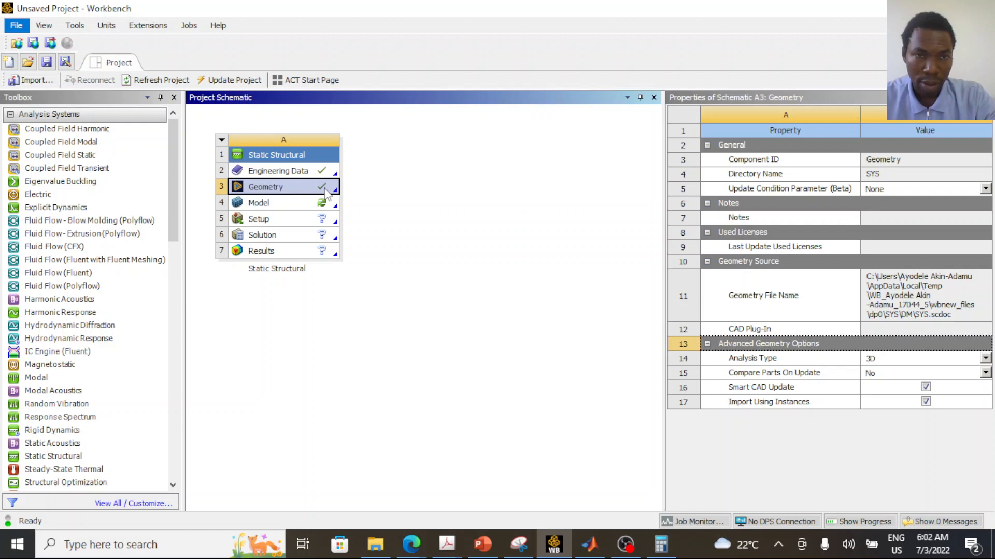
click(304, 209)
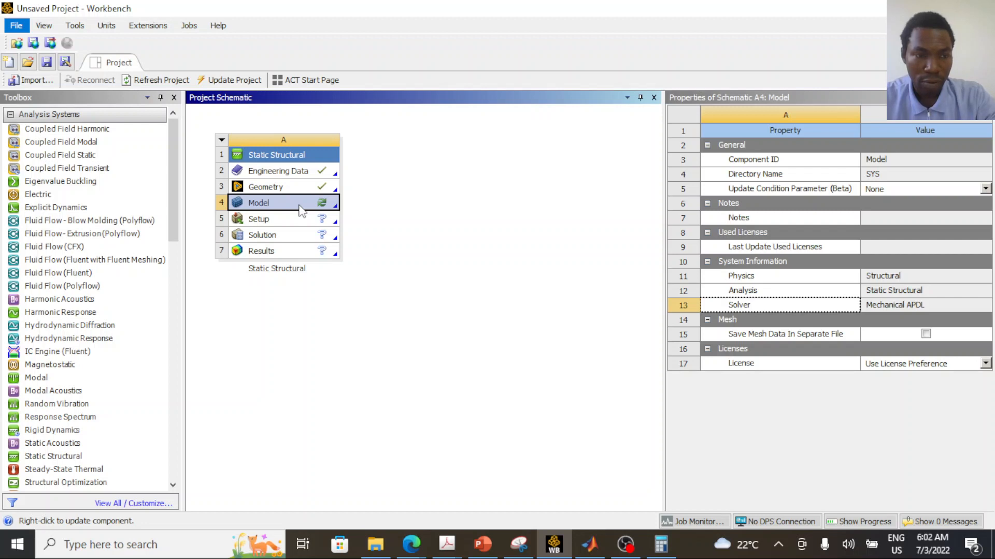
double_click(302, 207)
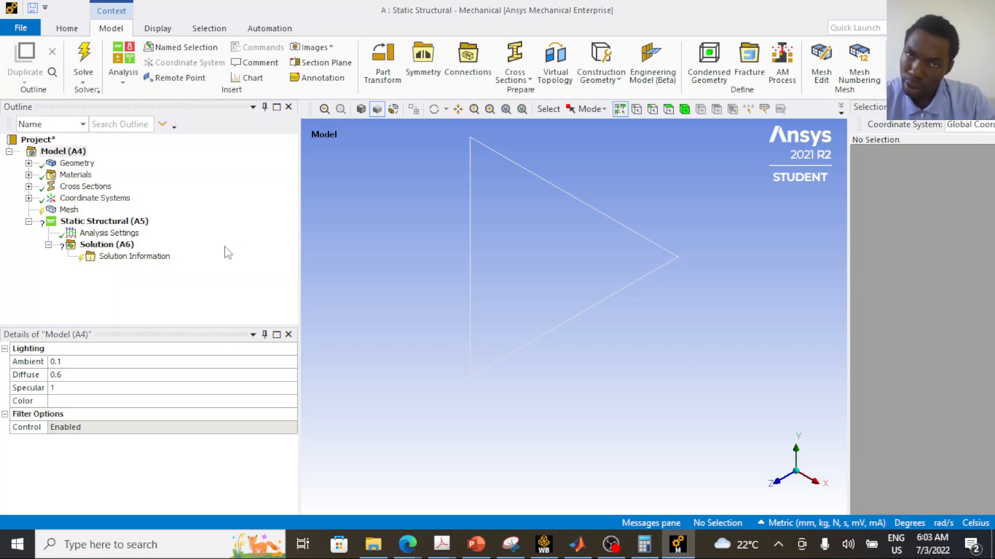
click(783, 486)
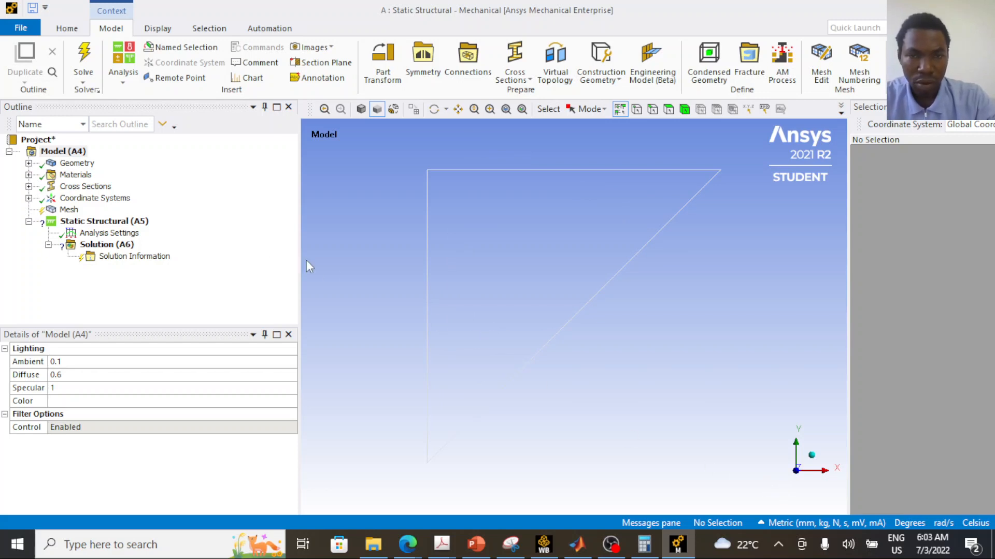
- Assign the material Steel to the Truss (Rectangle) body under Geometry
click(29, 163)
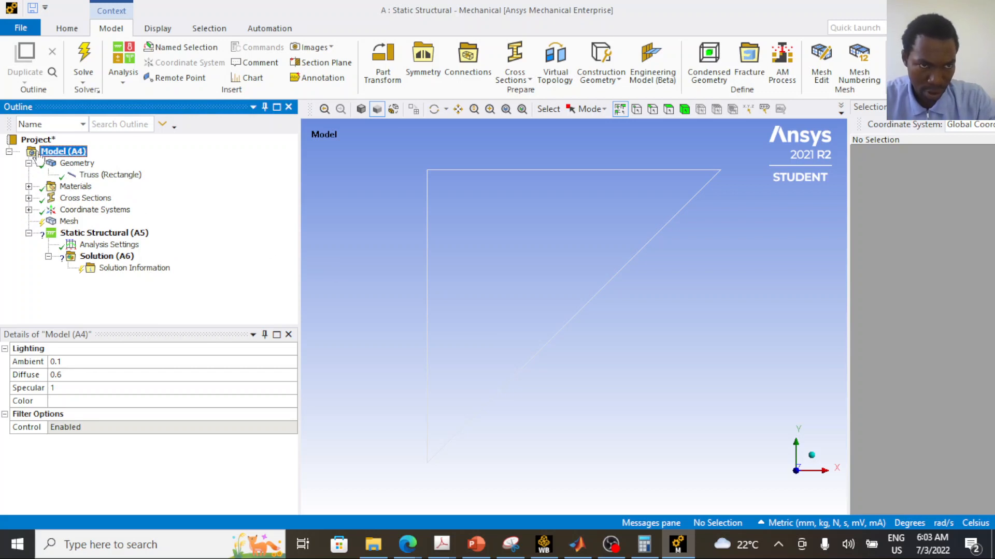
click(105, 176)
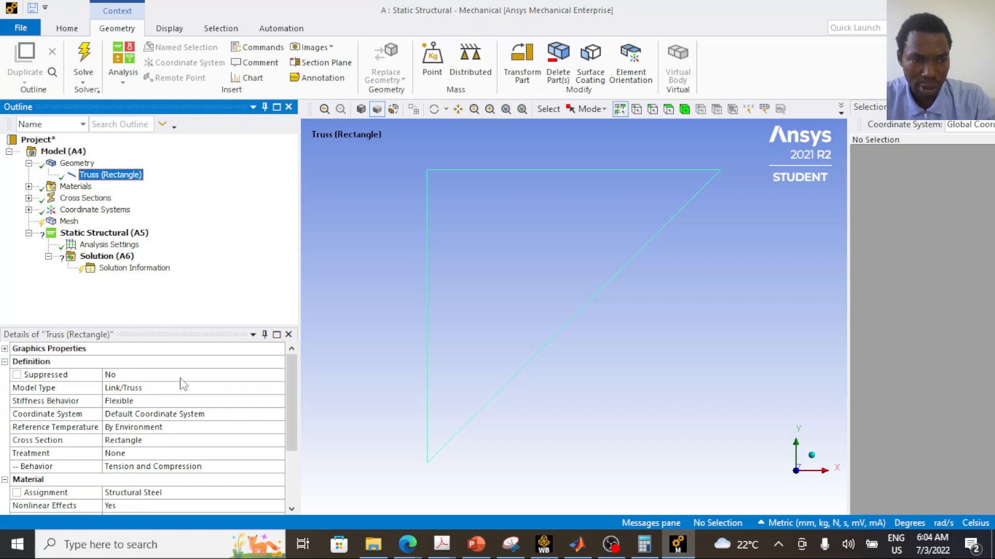
scroll(166, 472, down, 1)
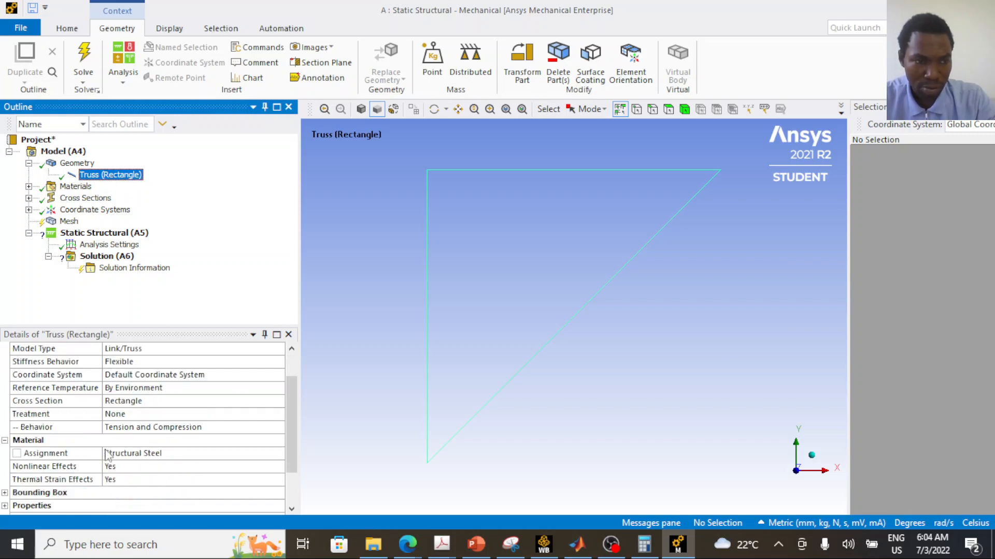
click(123, 454)
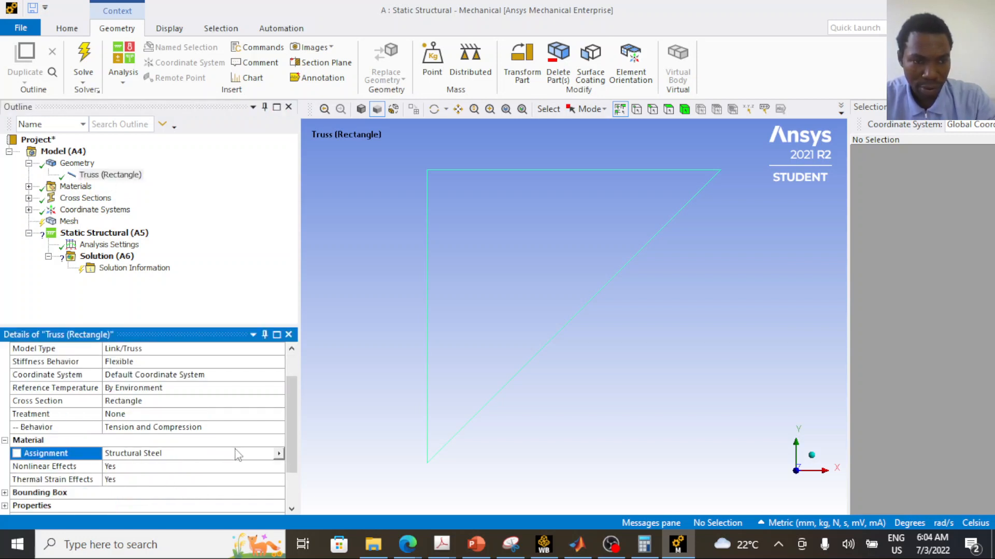
click(278, 454)
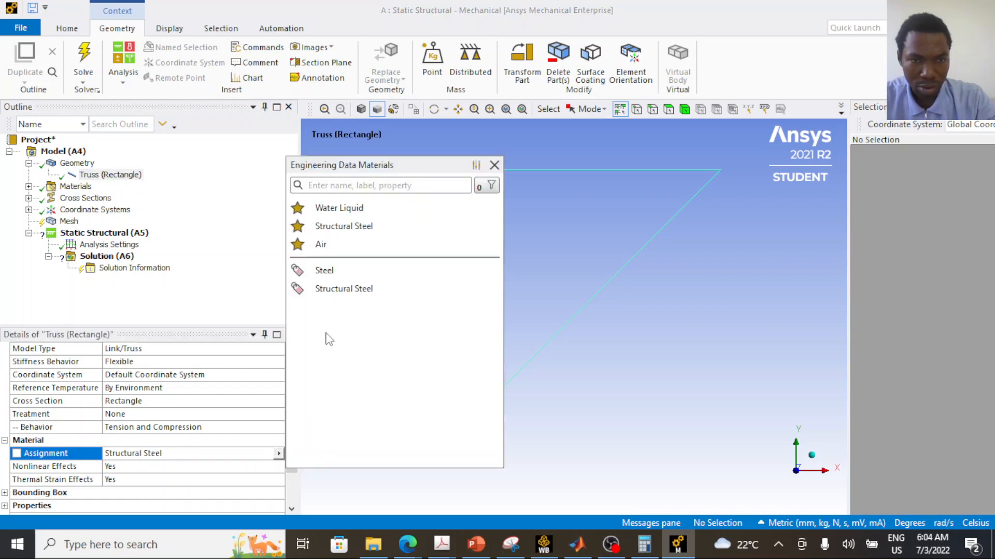
click(322, 272)
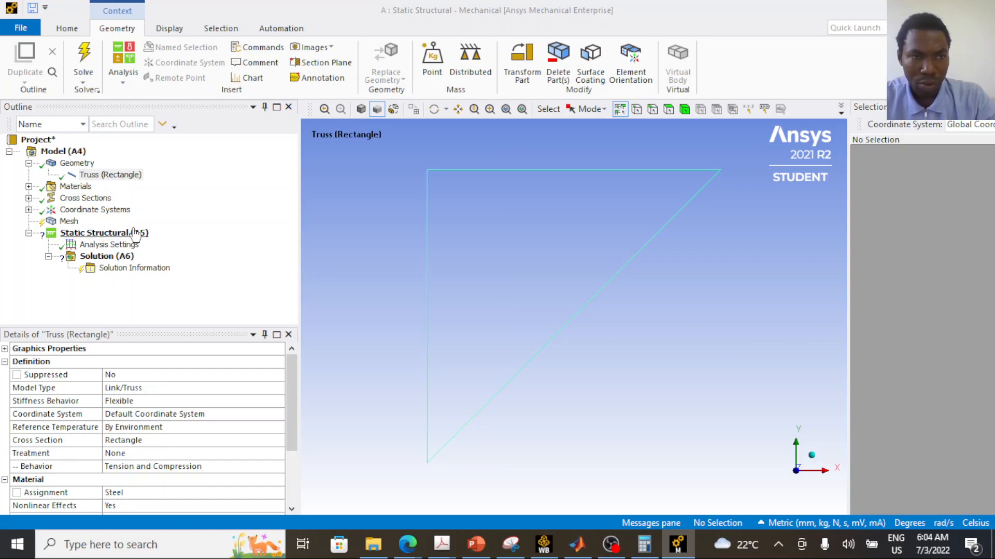
- Review the cross sections, materials and coordinate systems, check the inclined roller's axes on the PowerPoint problem slide, and return to Mechanical
click(83, 199)
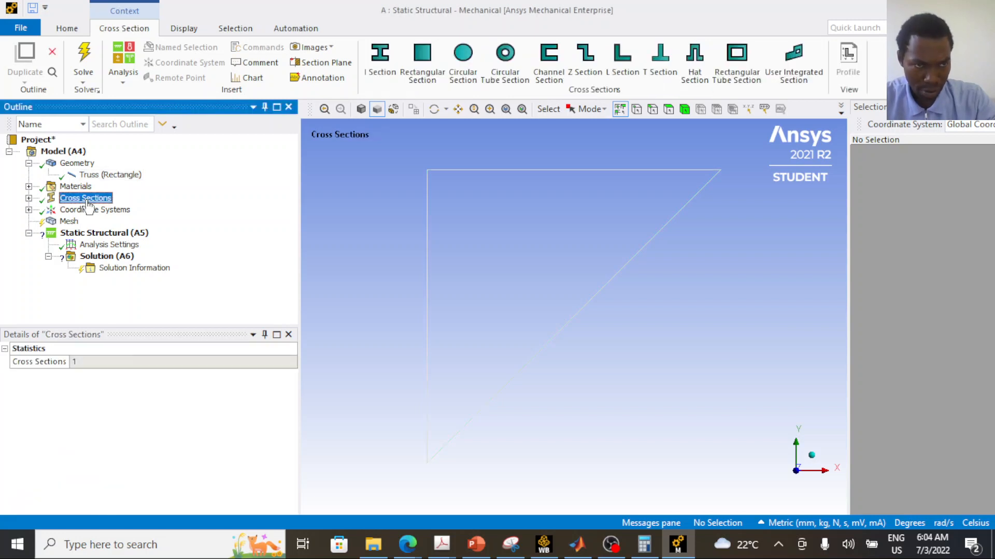
click(74, 186)
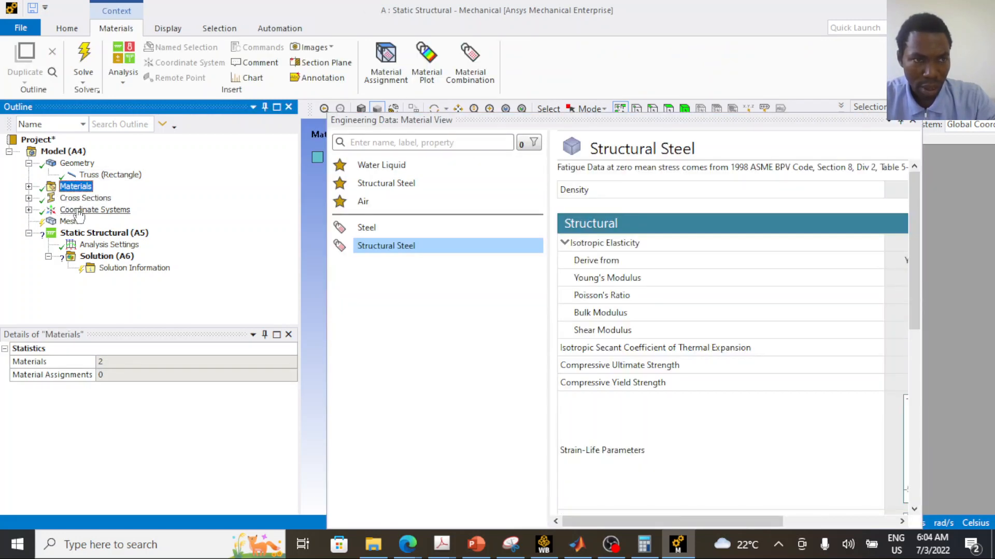
click(79, 213)
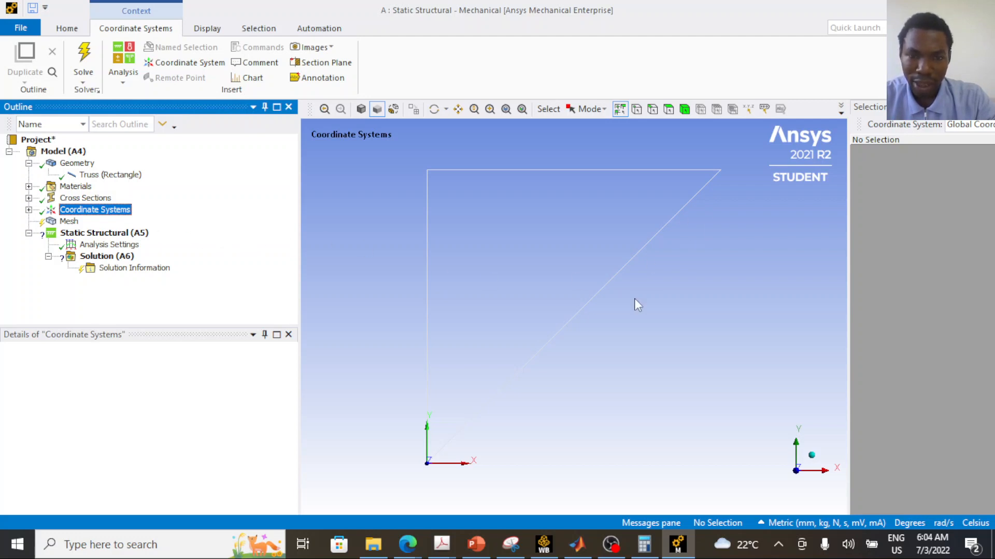
click(475, 544)
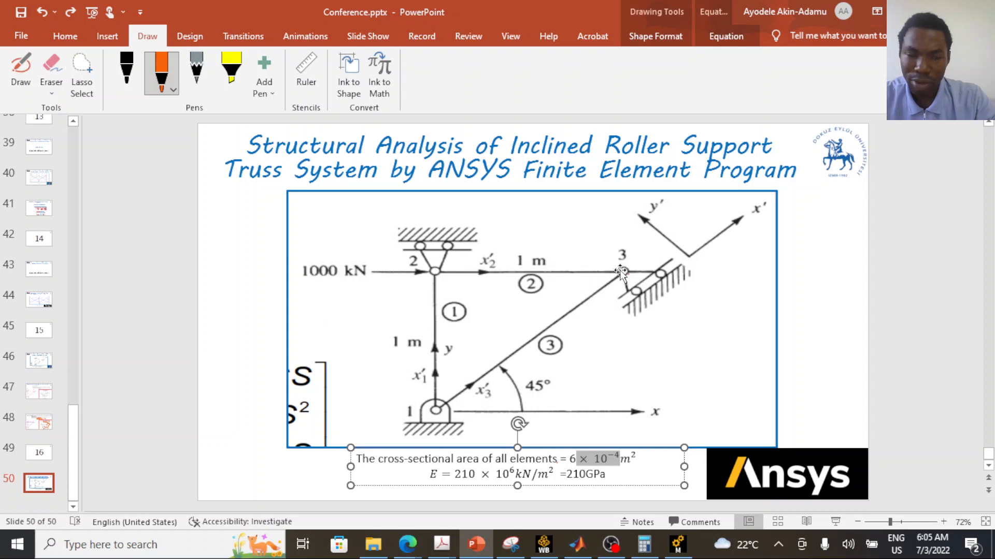
click(679, 549)
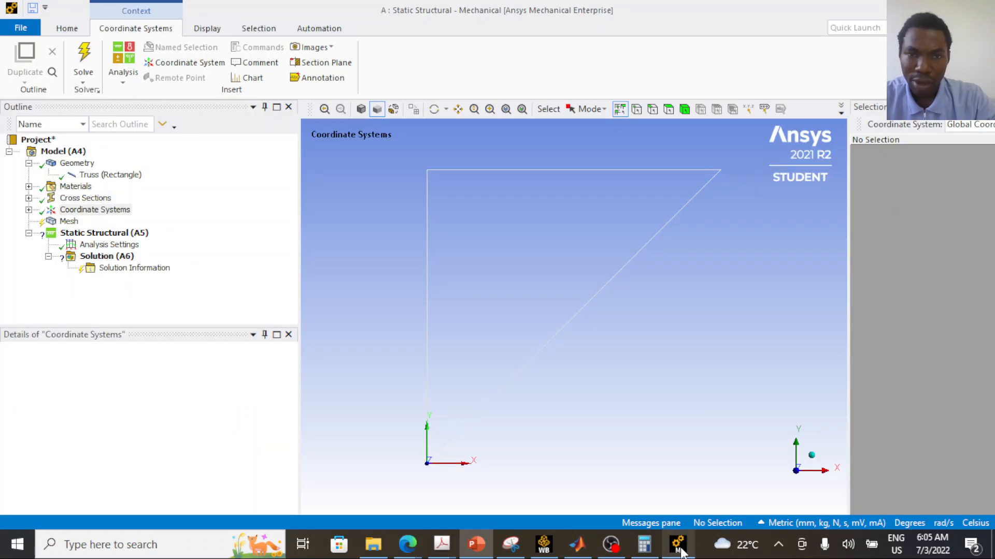
- Insert a coordinate system with its origin at the truss's upper-right vertex, where the inclined roller supports node 3
click(97, 214)
right_click(99, 219)
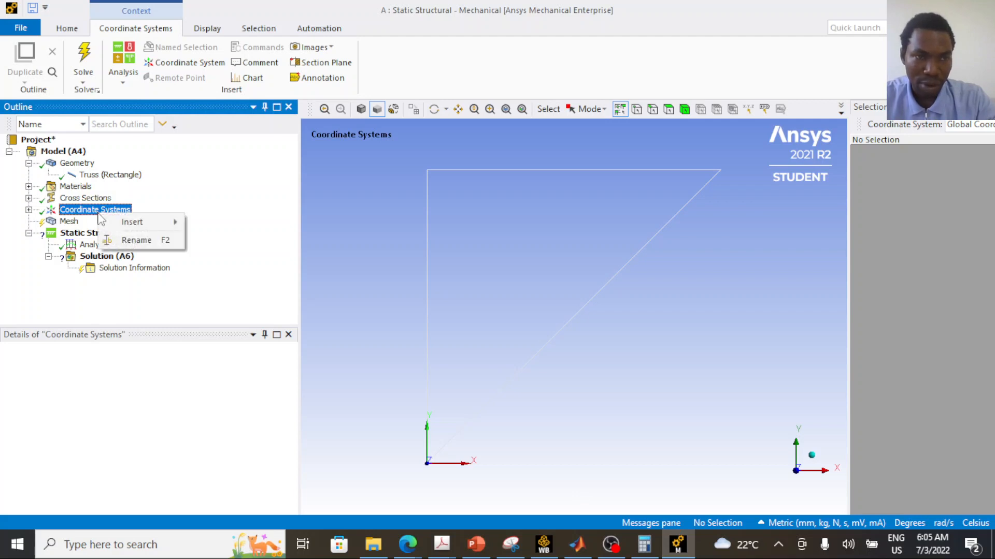
mouse_move(127, 224)
click(224, 224)
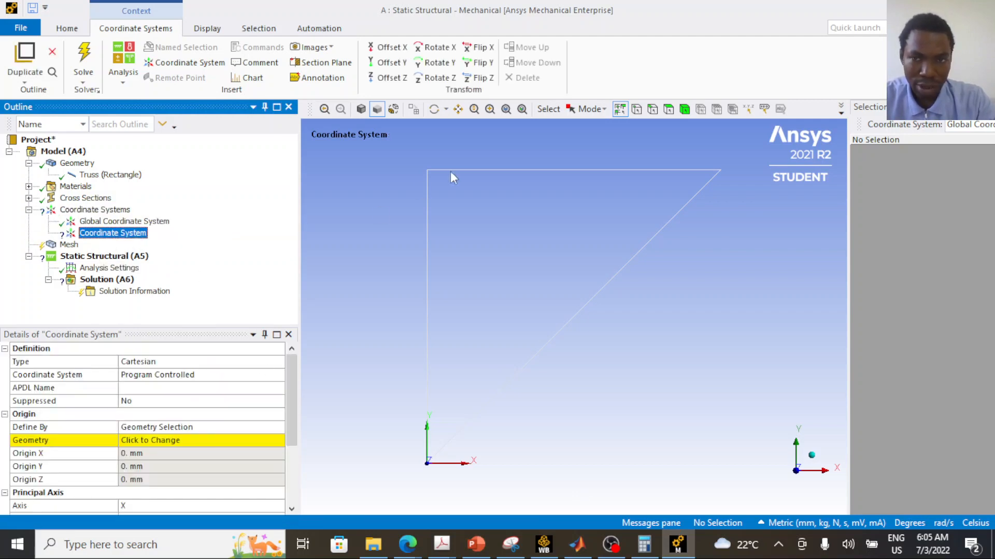
click(721, 171)
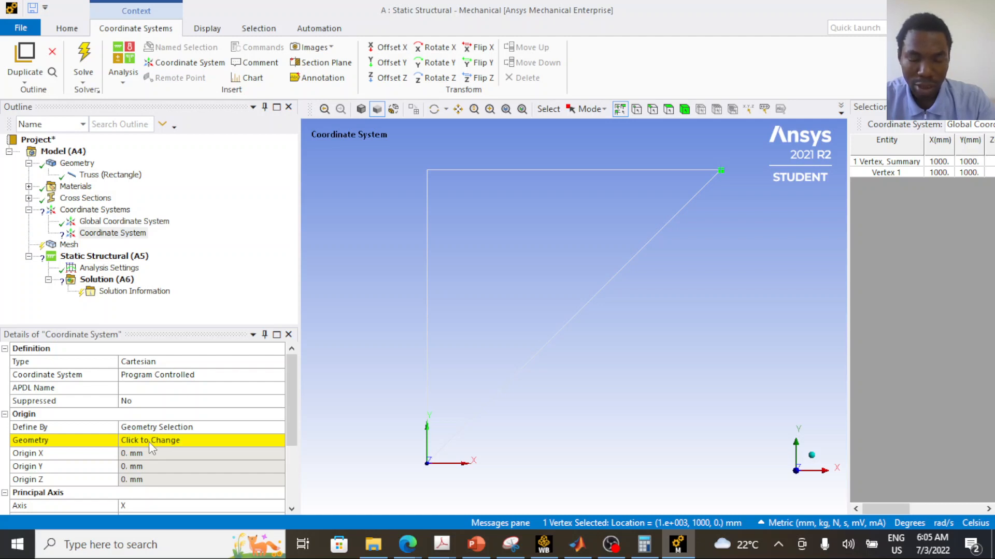
click(149, 442)
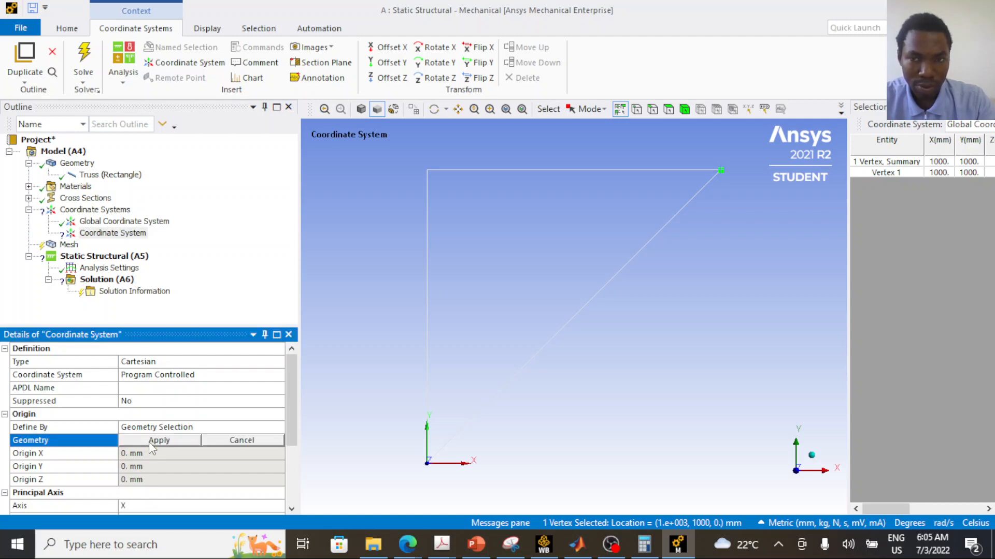
click(150, 443)
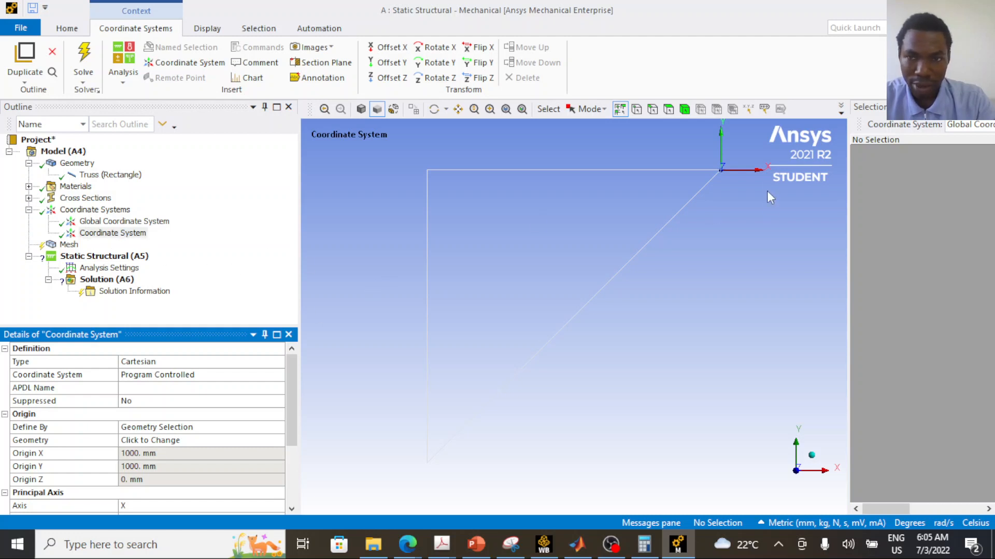
scroll(670, 249, down, 2)
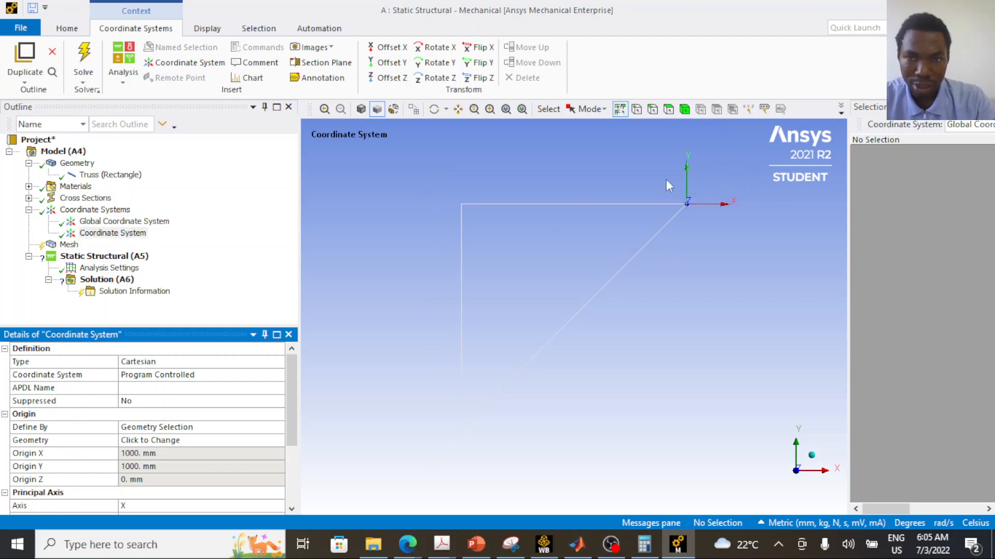
scroll(684, 206, up, 2)
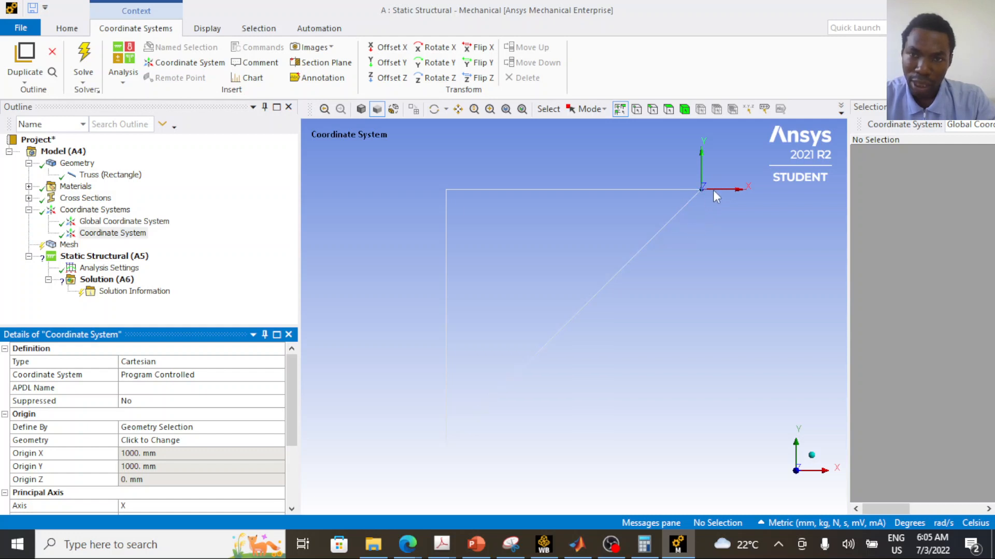
click(670, 223)
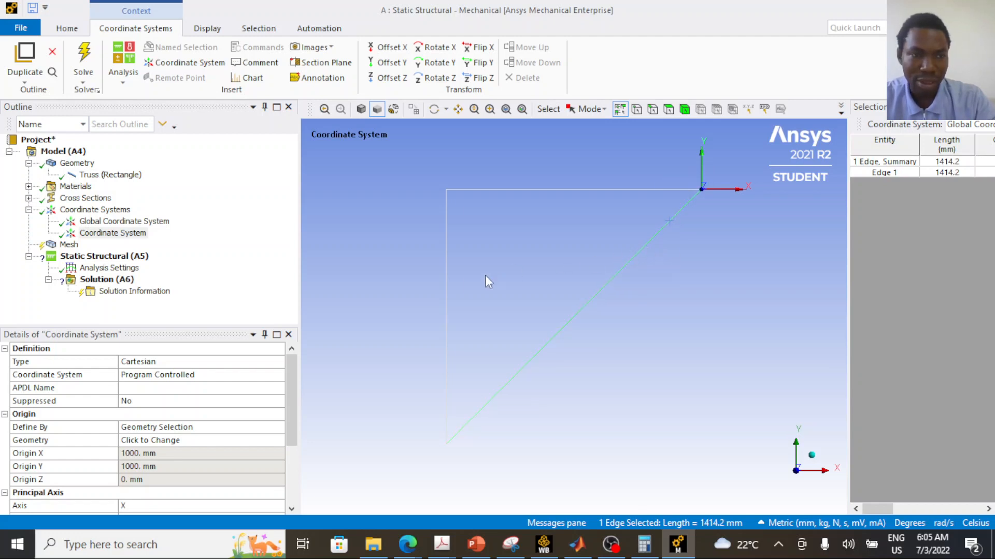
click(302, 314)
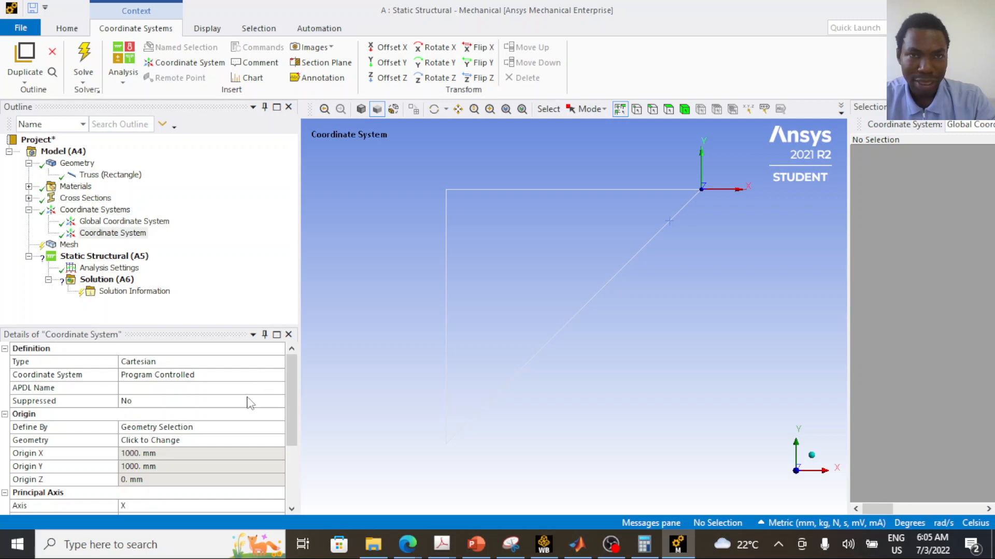
- Add a Rotate Z transformation of 90° to the local coordinate system at the truss's upper-right vertex
click(114, 233)
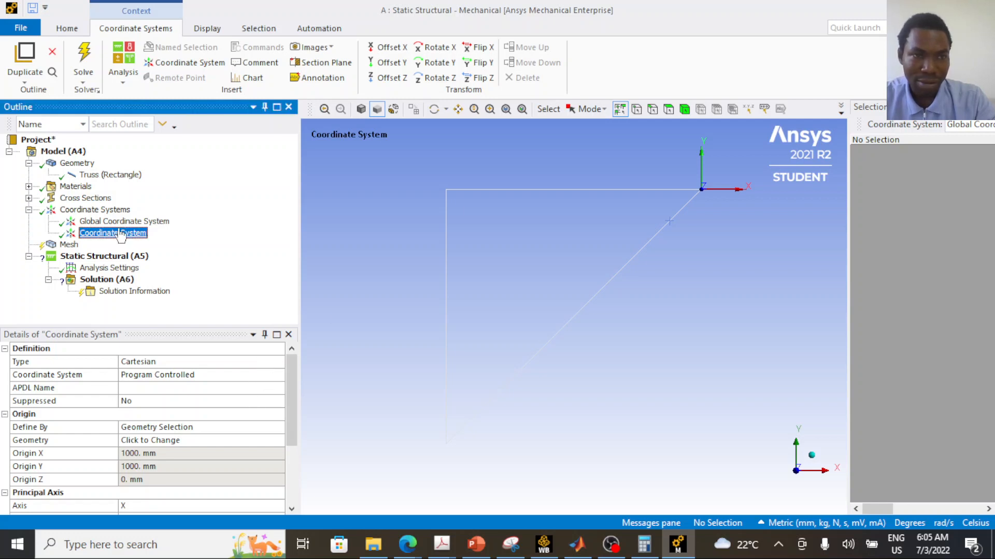
click(432, 80)
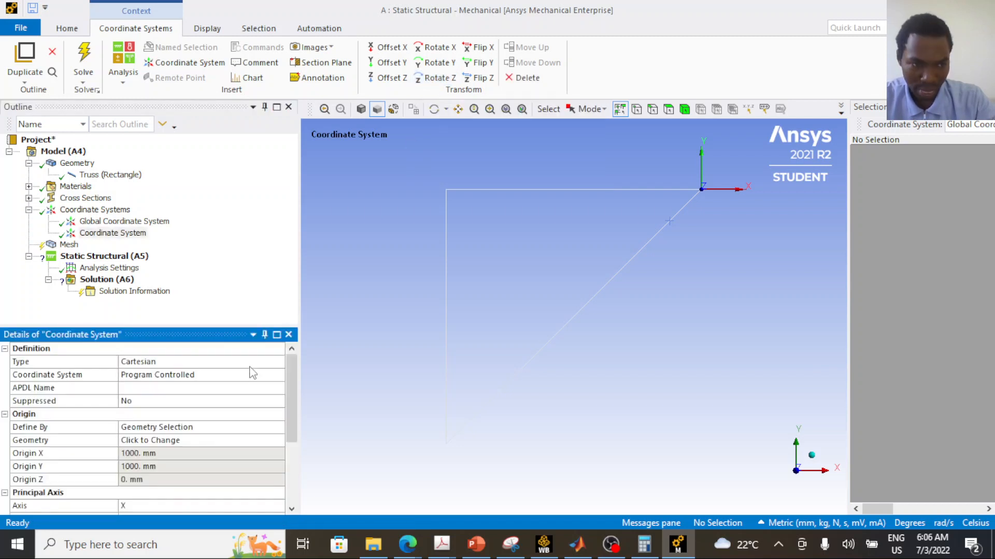
scroll(209, 447, down, 1)
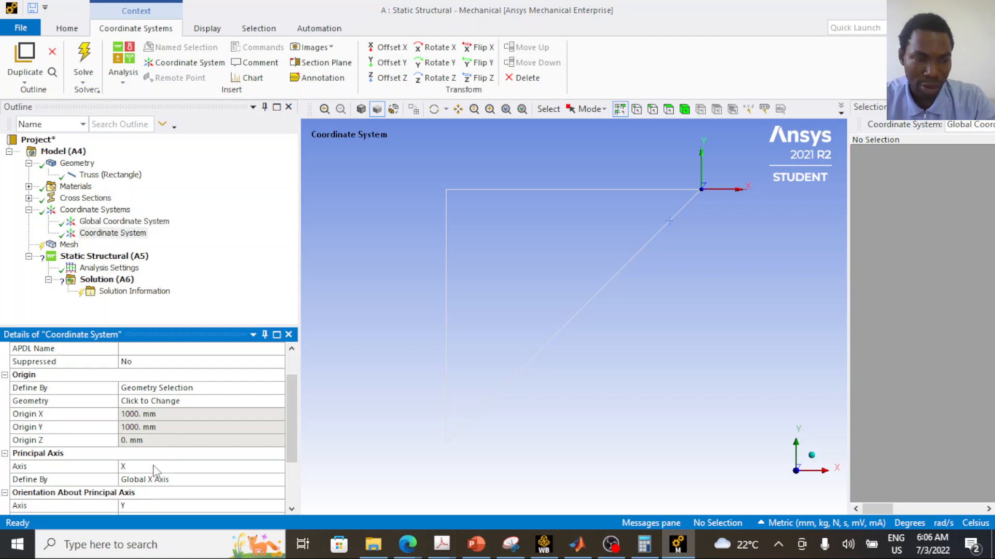
scroll(146, 496, down, 2)
click(146, 492)
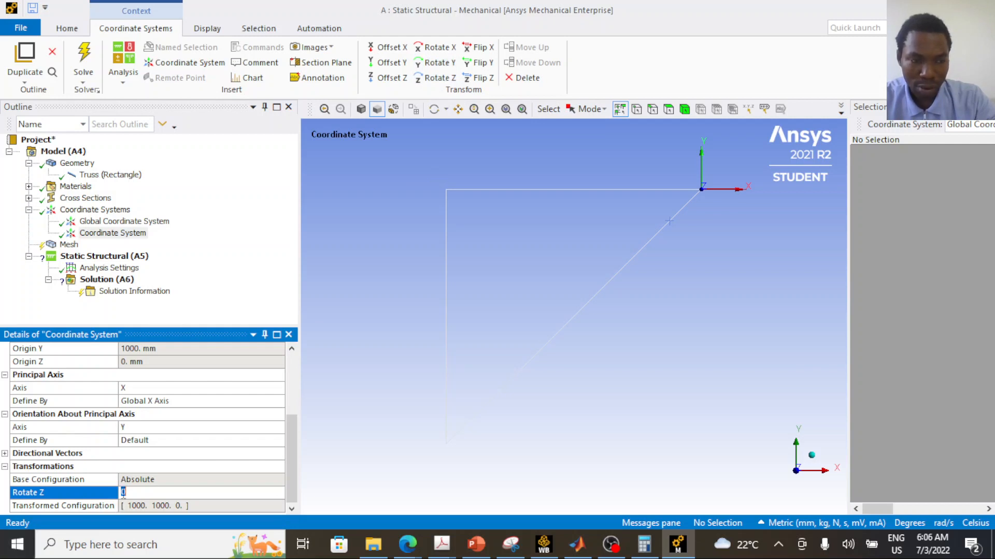
click(129, 492)
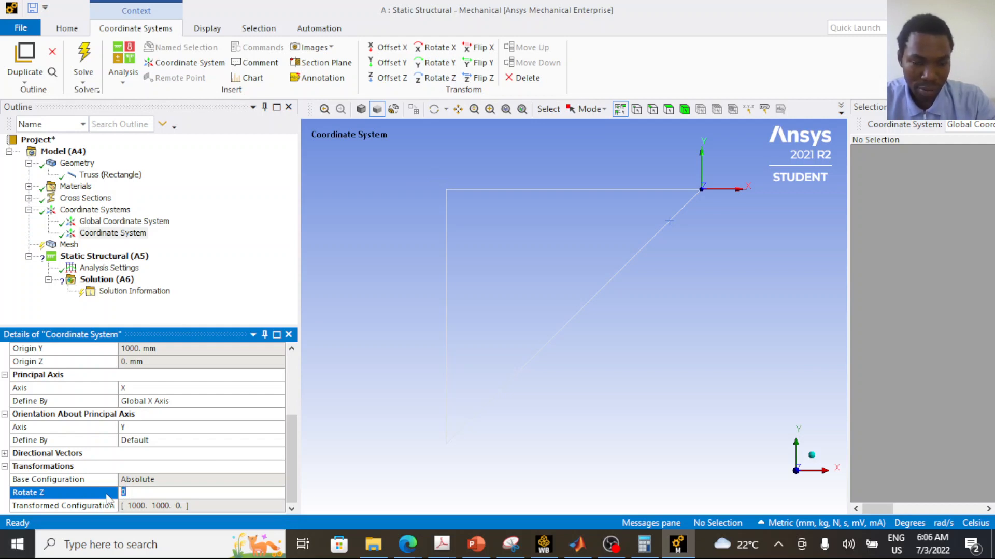
key(BackSpace)
text(90)
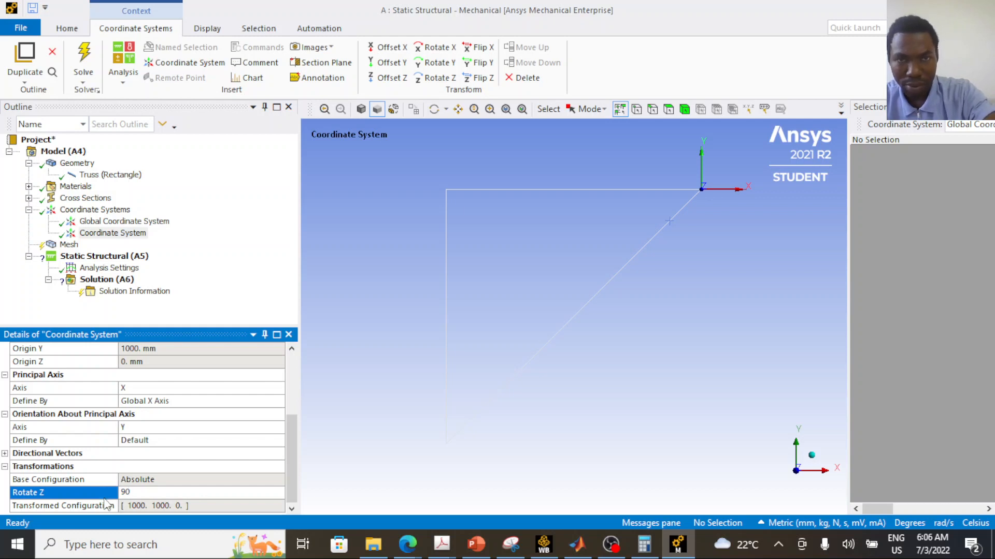
key(Return)
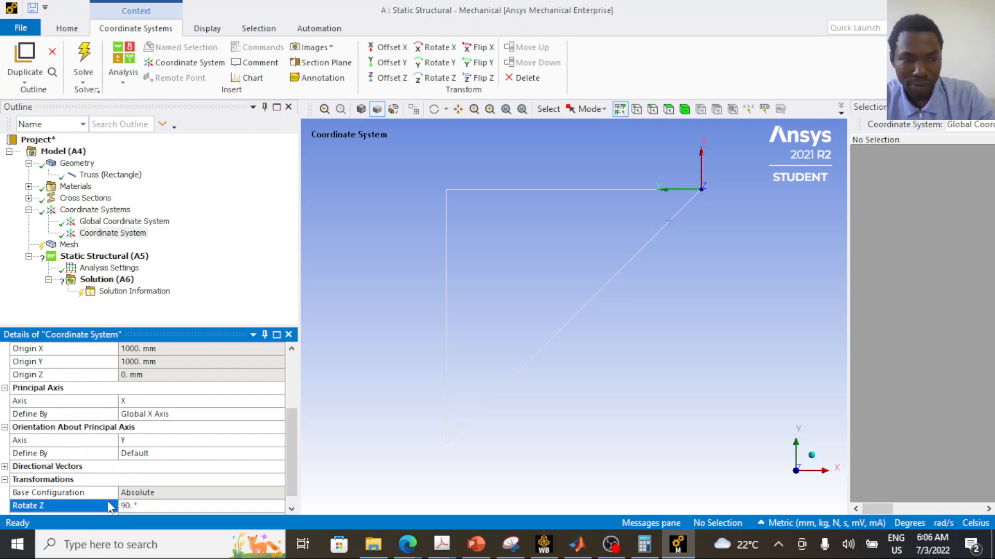
- Change the local coordinate system's Rotate Z angle to 180°
scroll(134, 477, down, 1)
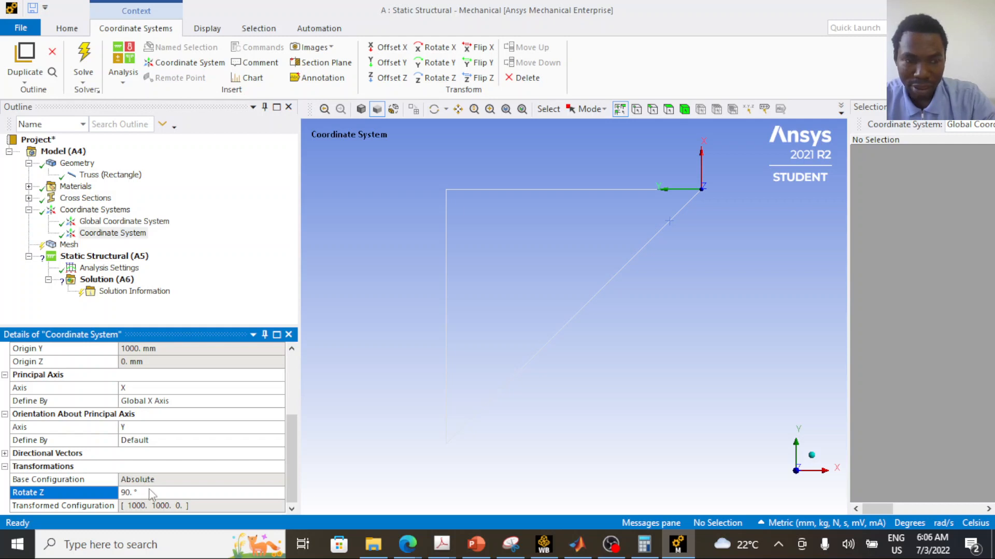
click(151, 493)
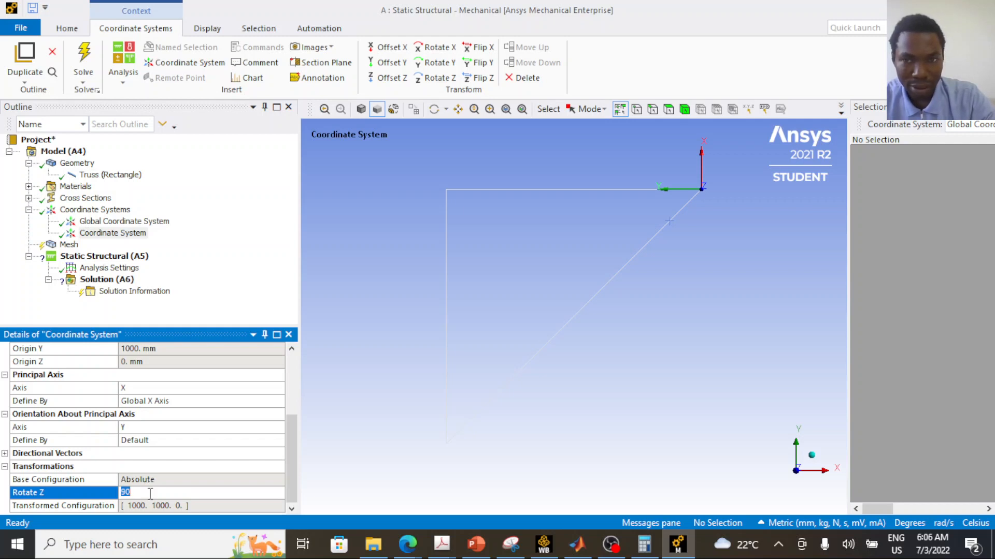
text(180)
key(Return)
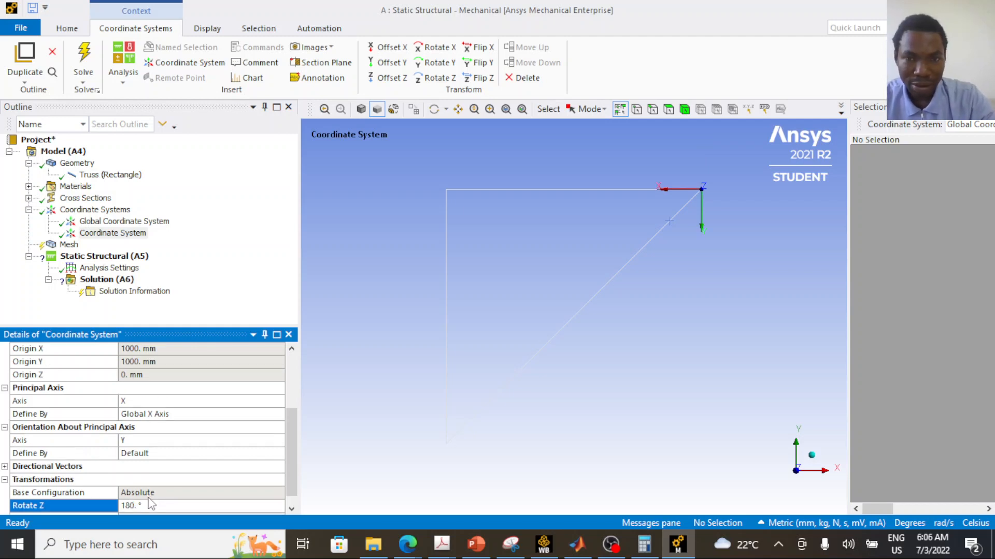
- Reset the Rotate Z angle to 0° and delete that transformation from the local coordinate system
scroll(145, 500, down, 1)
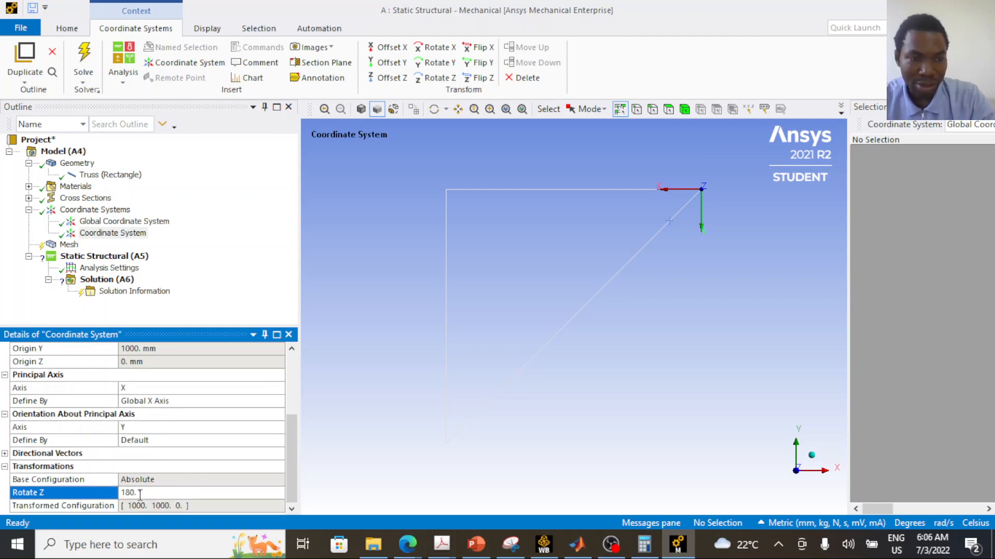
click(136, 492)
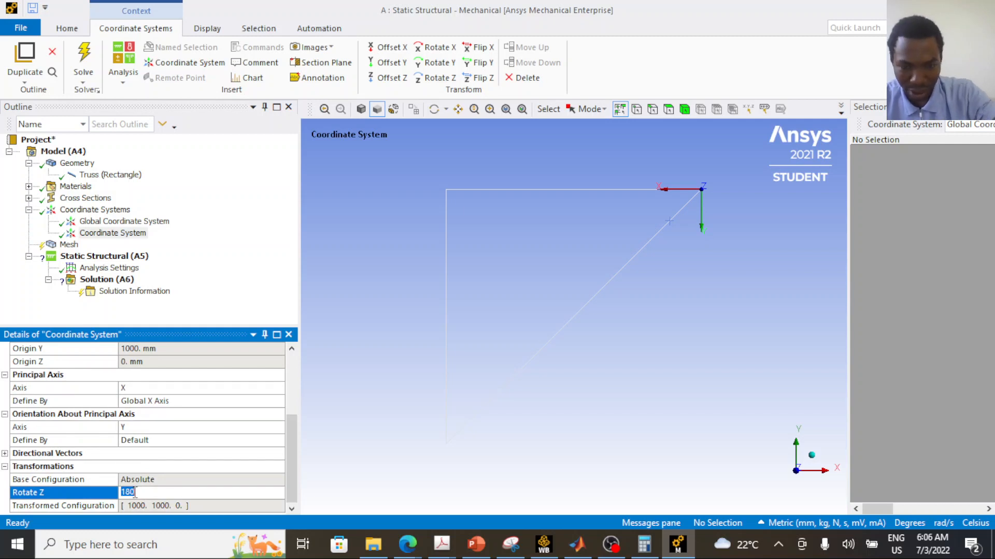
text(0)
key(Return)
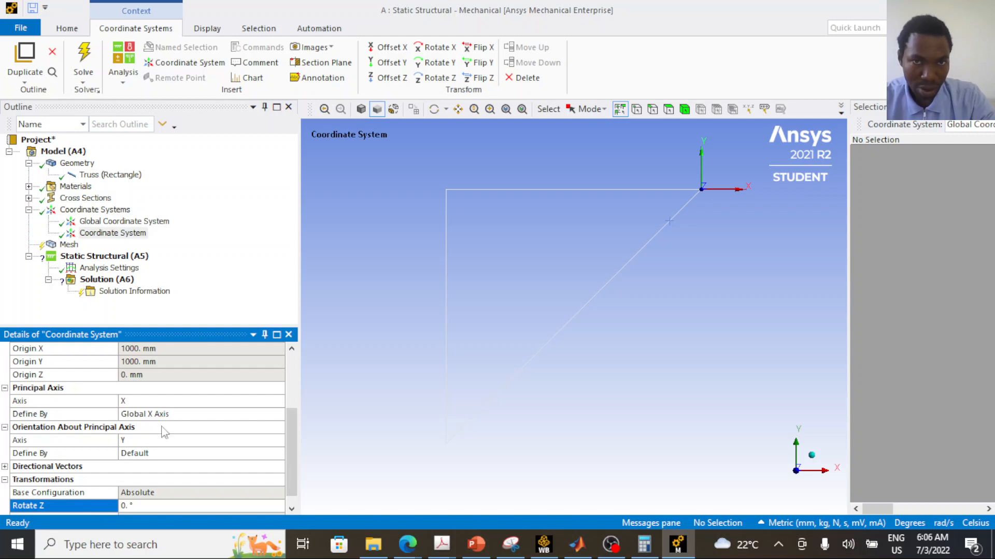
click(527, 78)
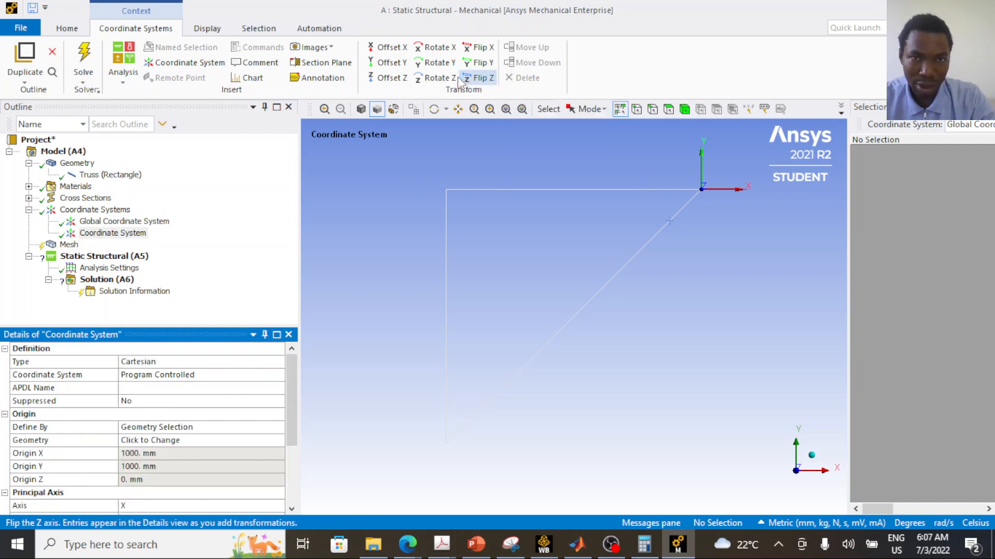
- Try a Rotate Y transformation of 90° on the local coordinate system, and delete it again
click(436, 61)
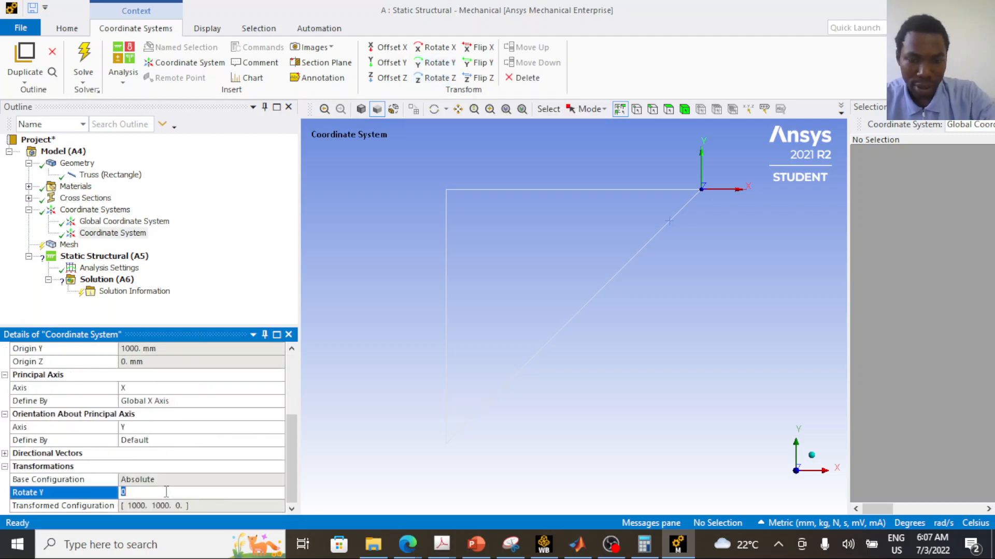
text(90)
key(Return)
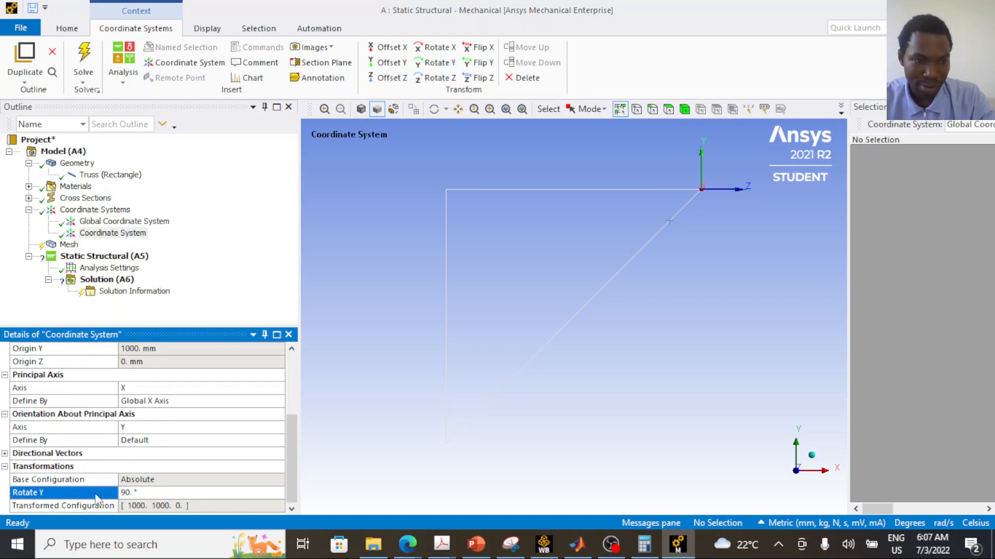
click(523, 77)
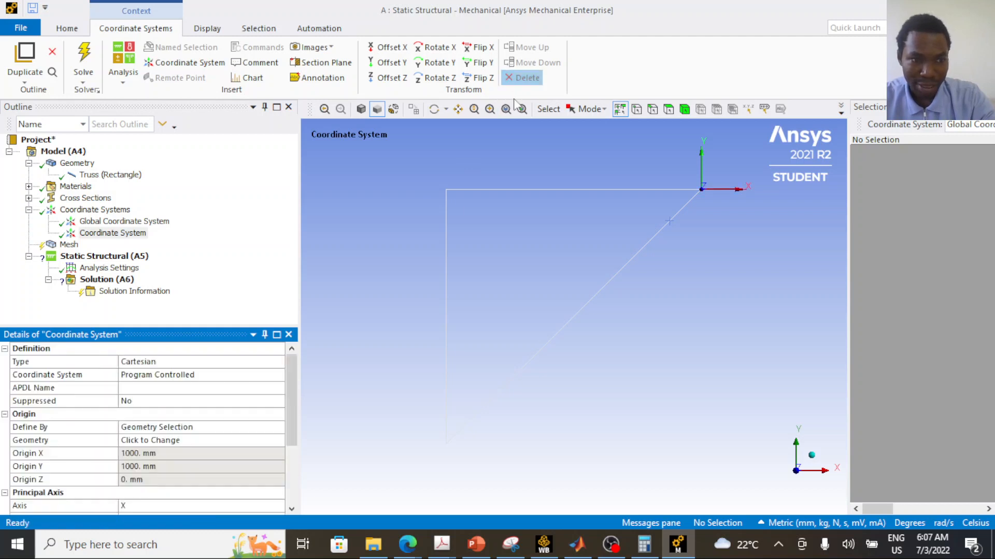
- Try a Rotate X transformation of 90° on the local coordinate system, and delete it again
click(435, 48)
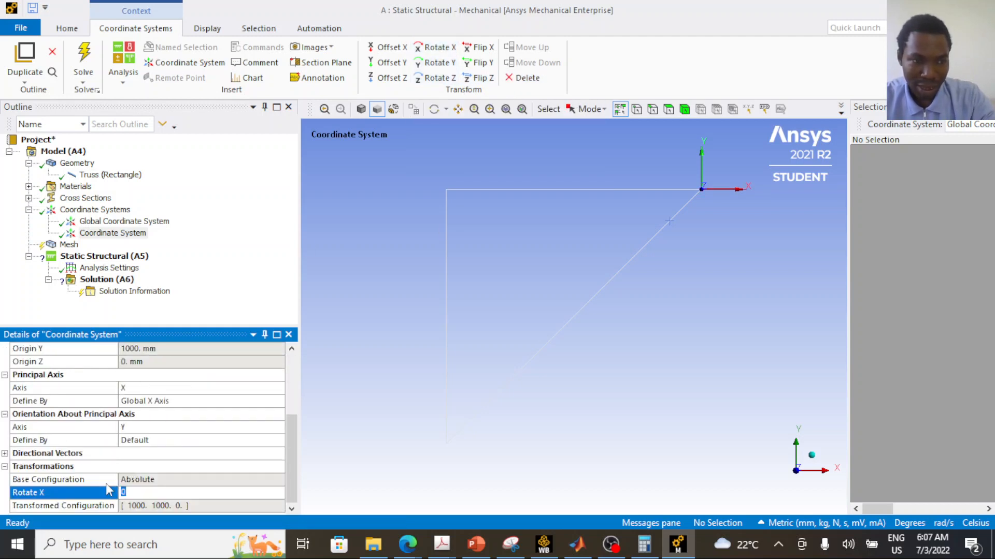
text(90)
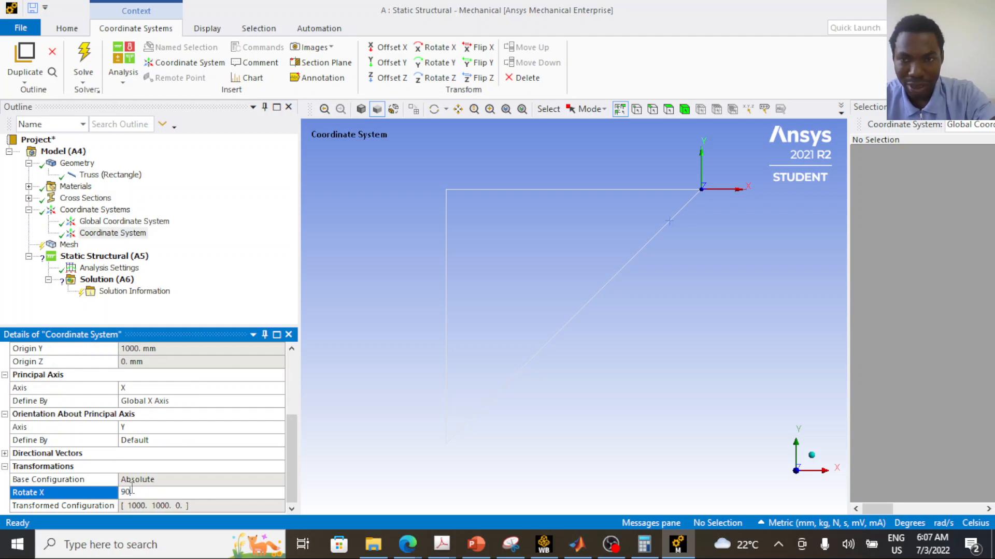
key(Return)
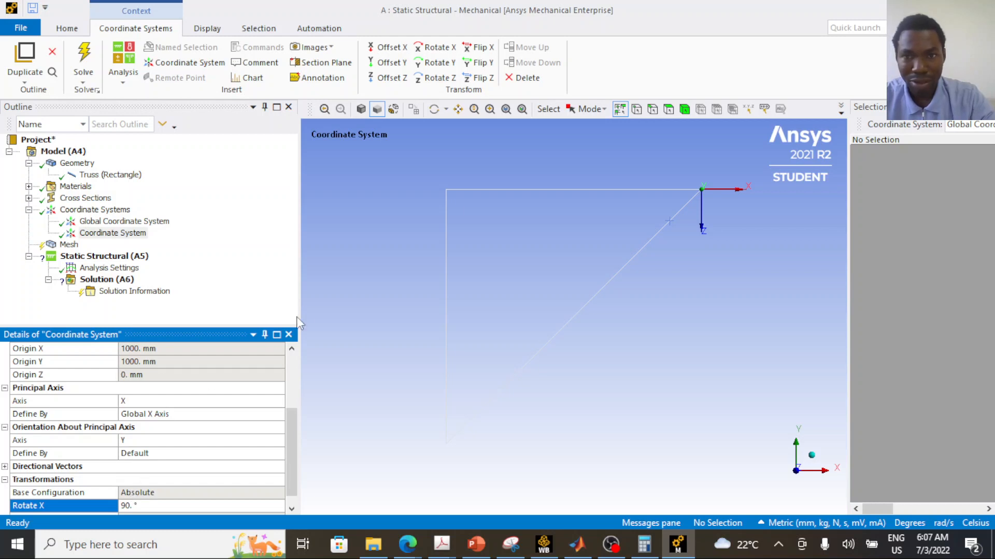
click(524, 78)
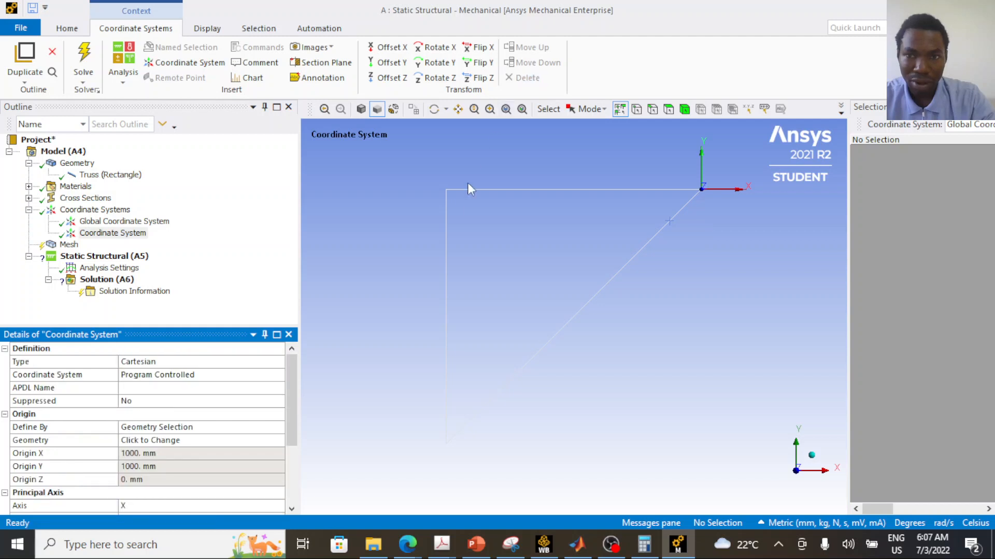
- Add a Rotate Z transformation to the local coordinate system with an angle of -90°
scroll(162, 409, down, 3)
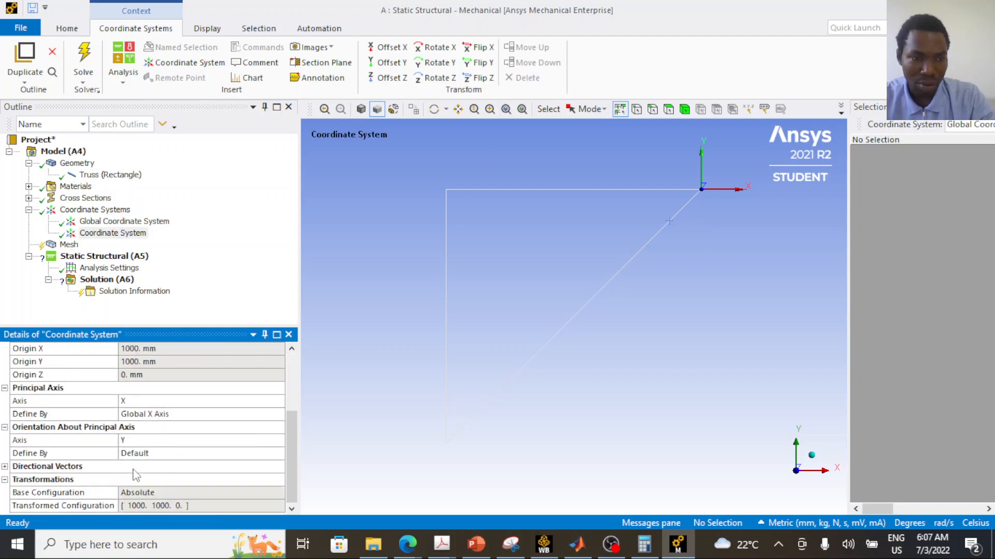
click(434, 78)
scroll(163, 425, down, 3)
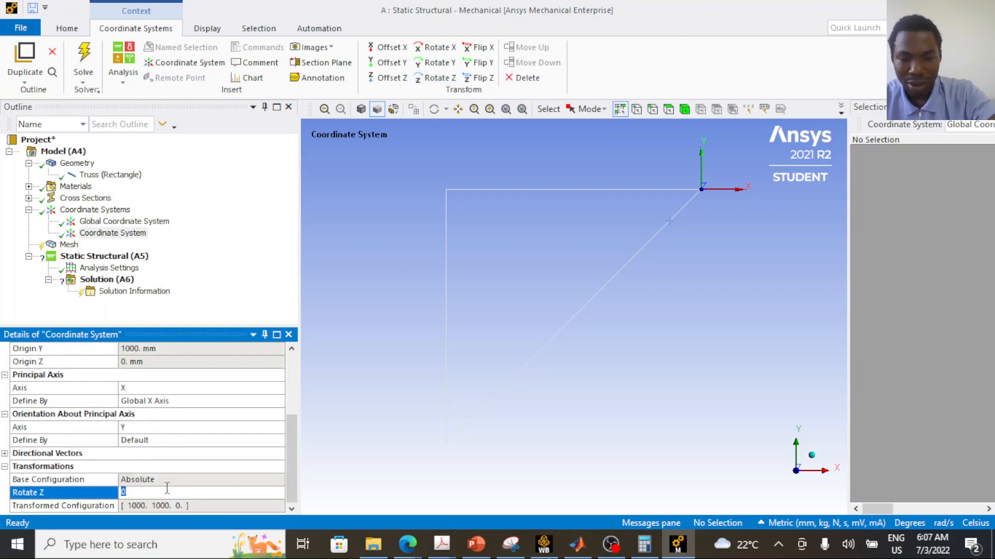
text(-90)
key(Return)
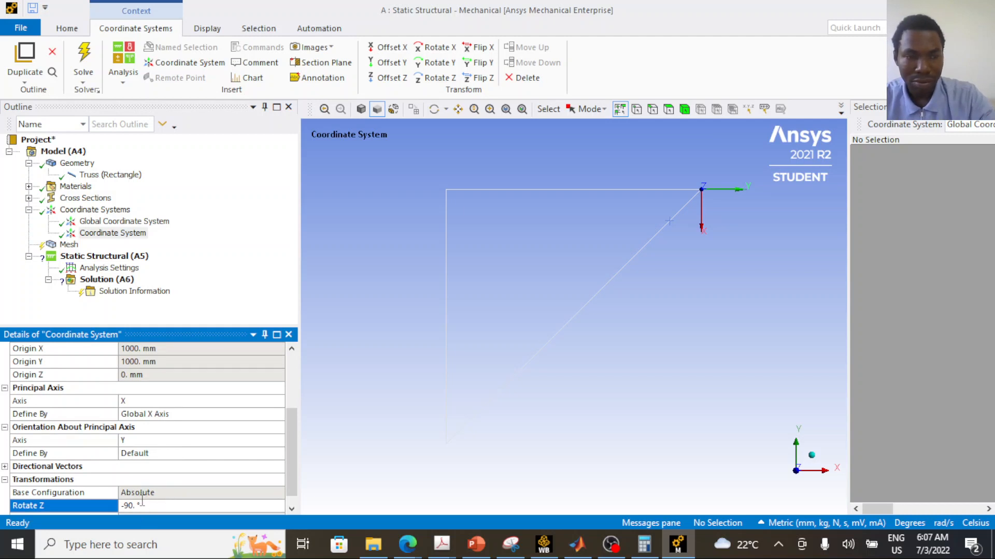
- Set the Rotate Z angle to 45° so the local X axis follows the diagonal member
scroll(144, 505, down, 1)
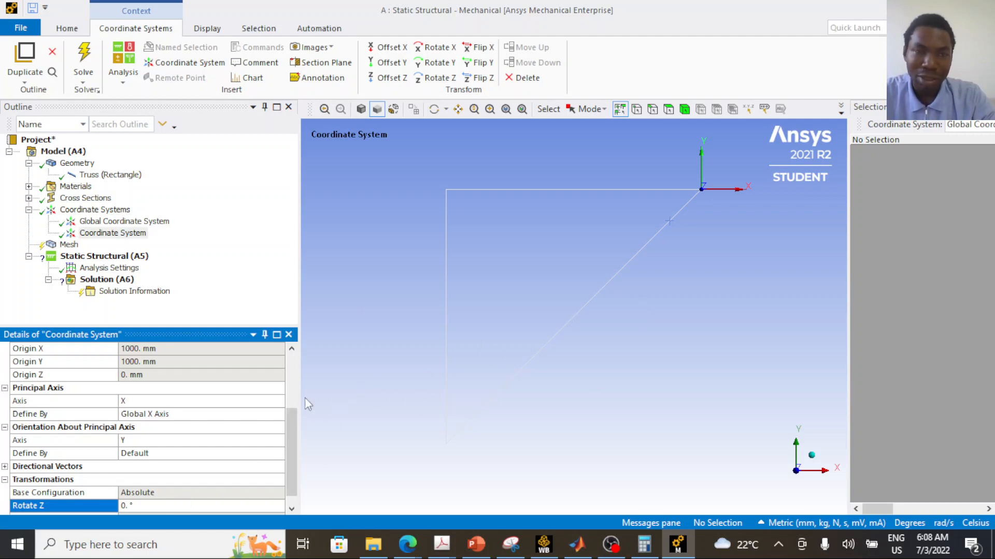
scroll(237, 414, down, 1)
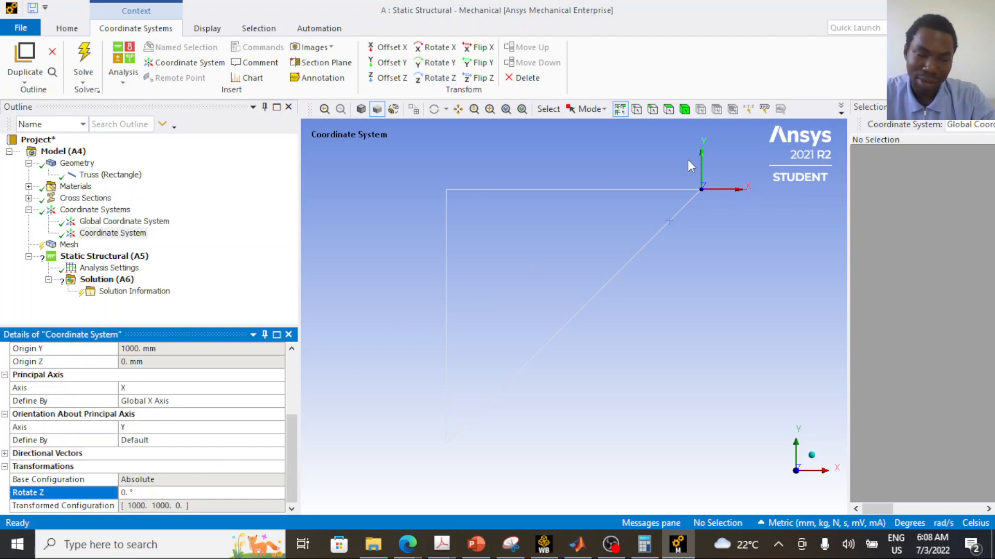
click(168, 493)
text(45)
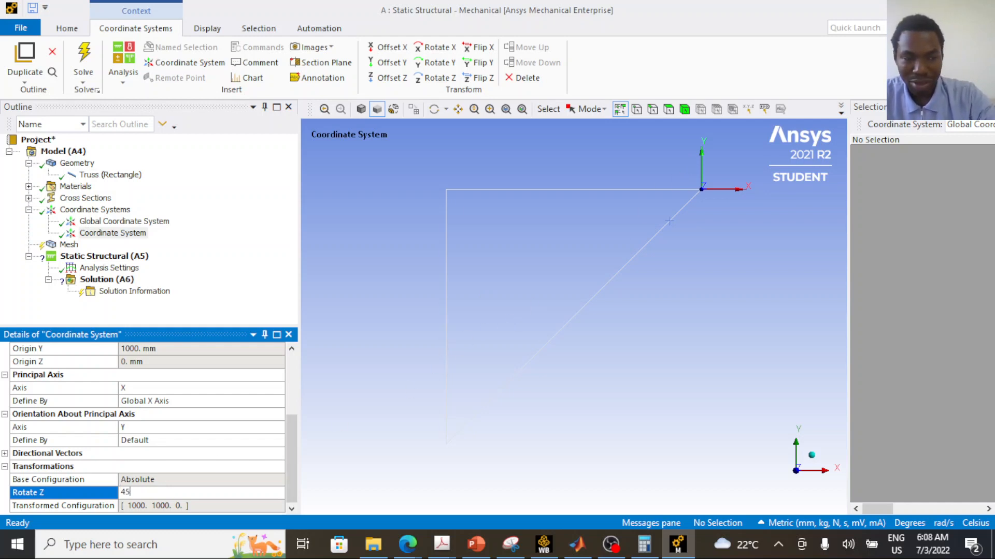
key(Return)
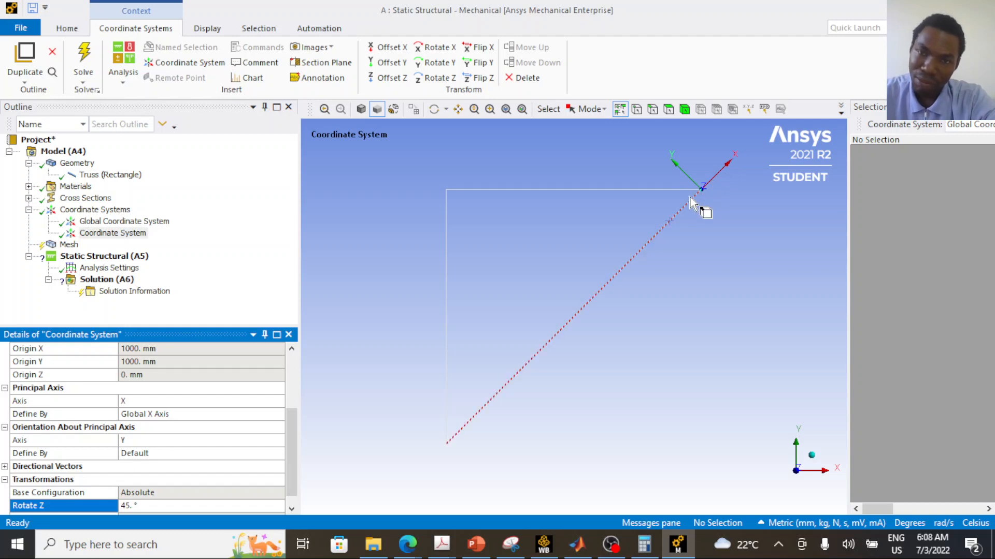
- Set the mesh element size to 1500 mm and the element order to Linear
click(669, 223)
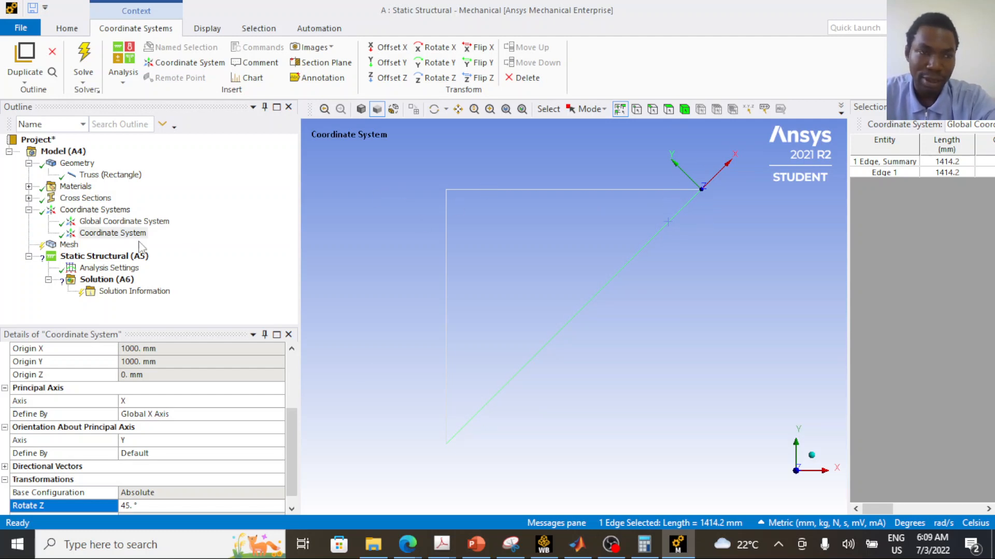
click(70, 245)
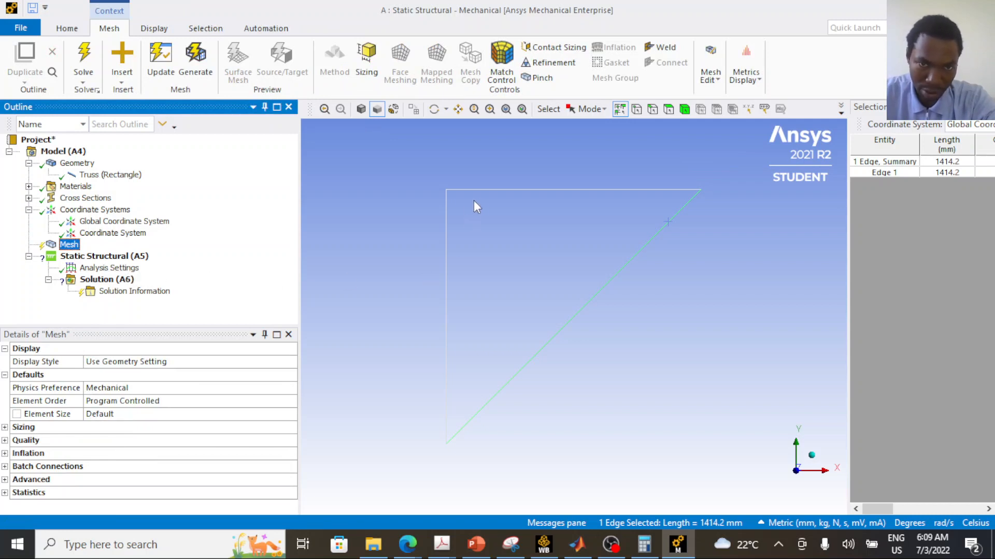
click(445, 239)
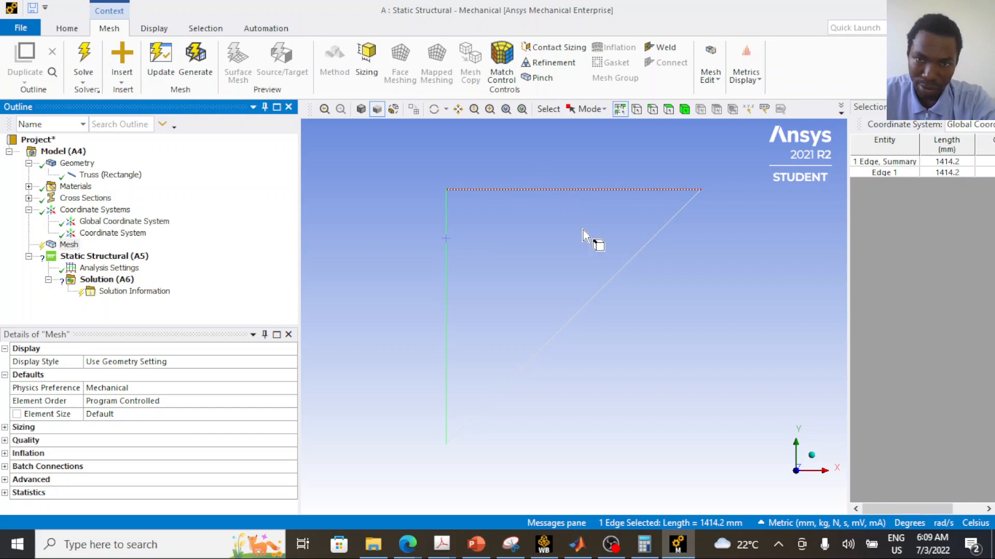
click(627, 266)
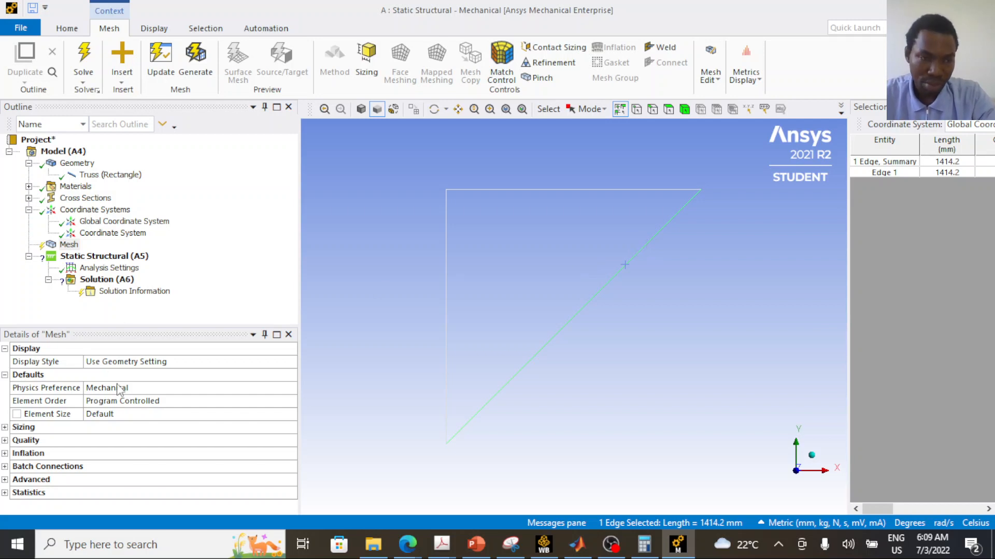
click(137, 414)
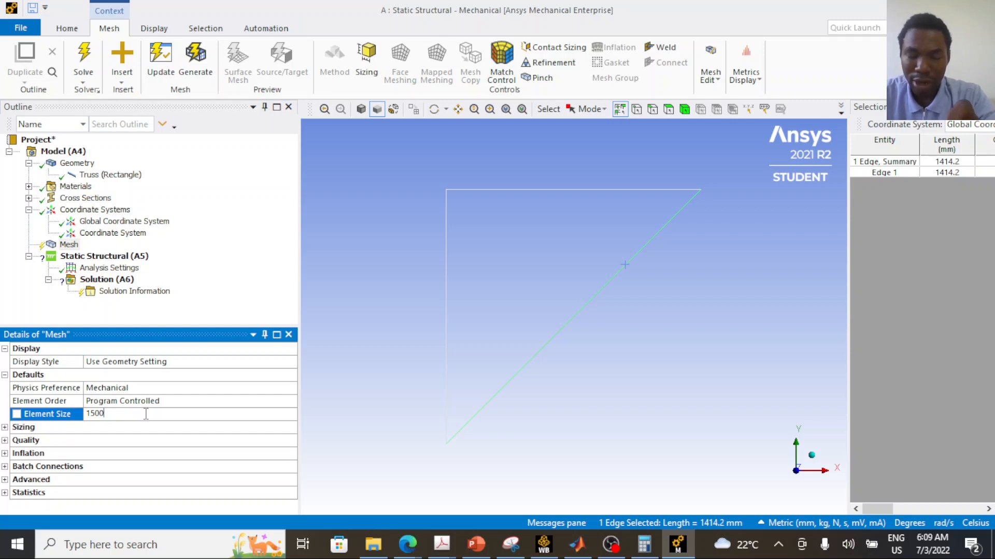
key(Return)
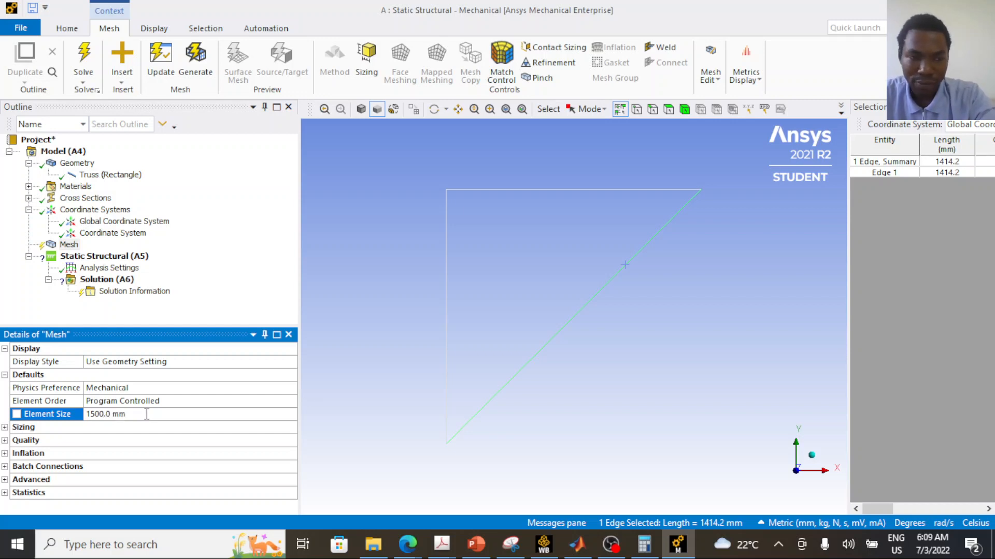
click(186, 401)
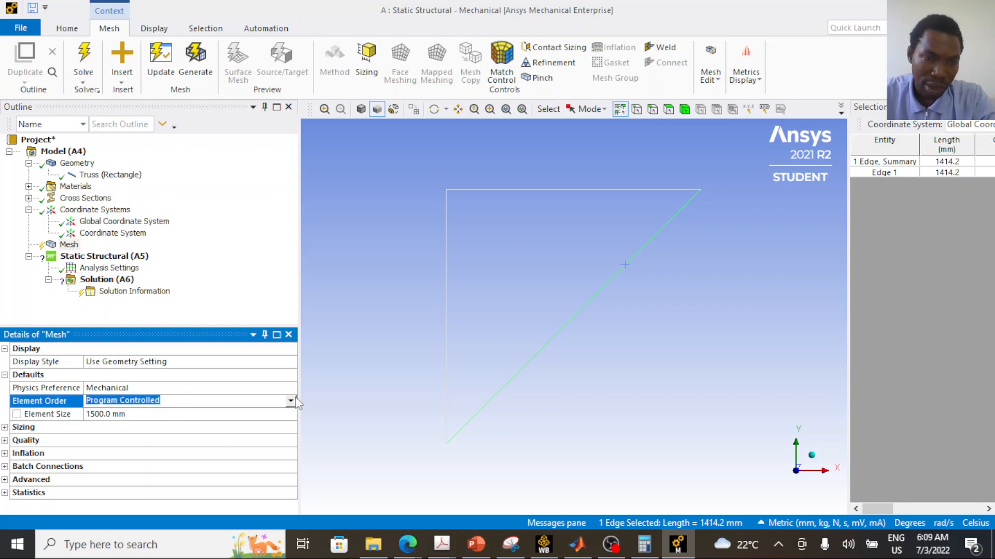
click(290, 402)
click(238, 422)
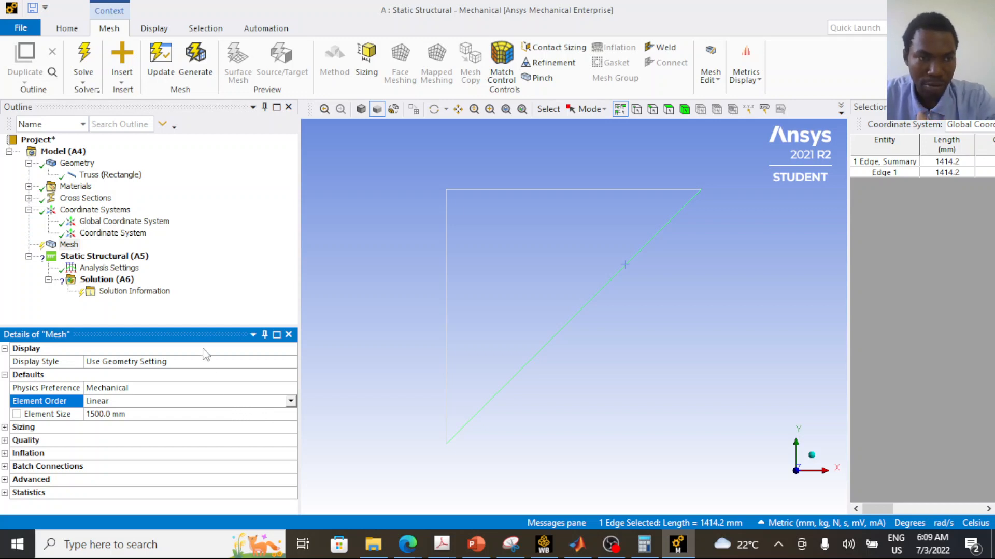
- Add a Displacement support to the static structural analysis and scope it to the truss's lower-left vertex at the origin
click(99, 257)
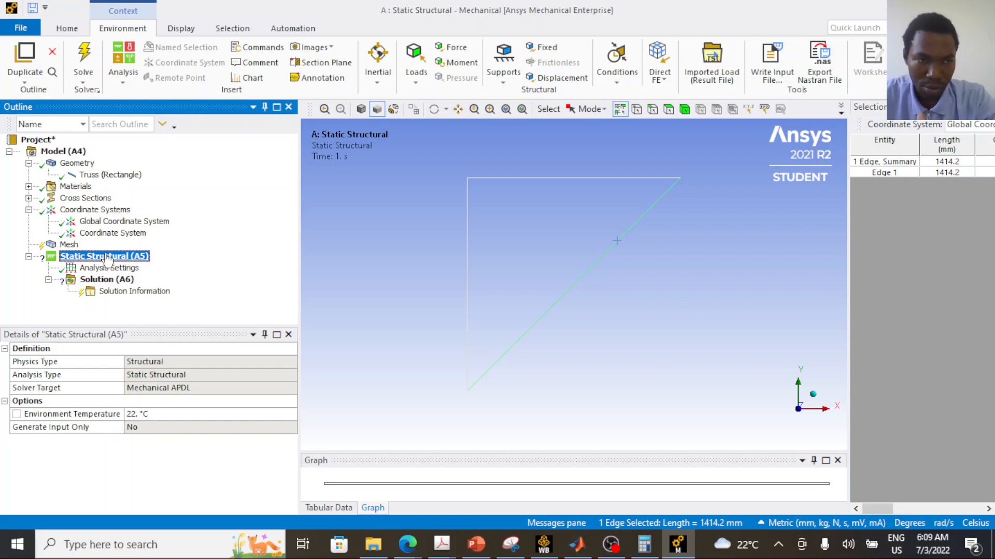
right_click(113, 259)
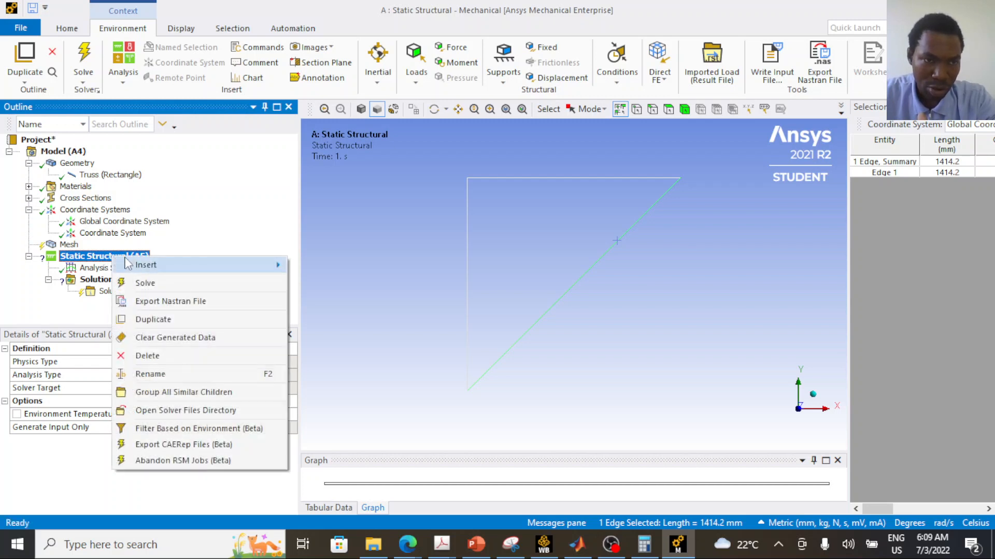
mouse_move(146, 265)
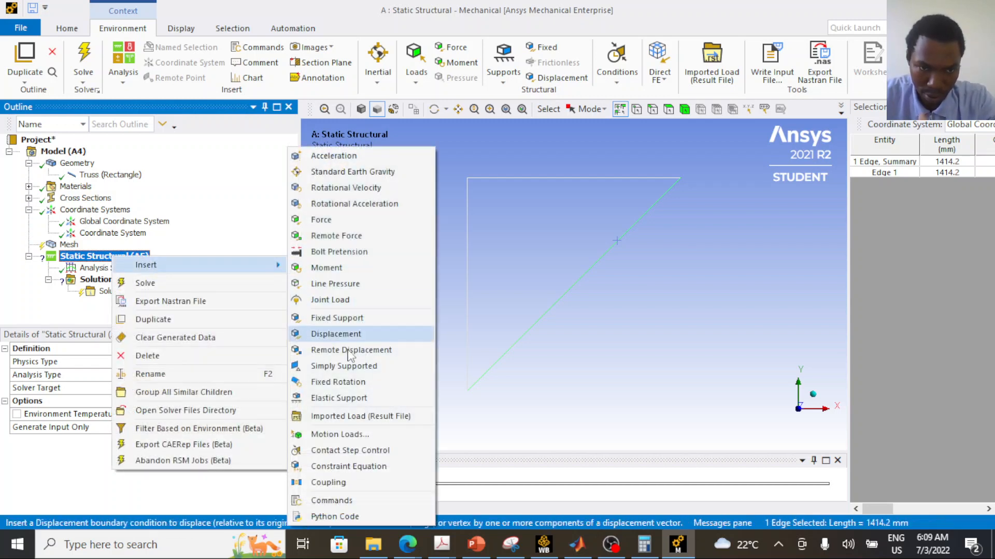
click(361, 335)
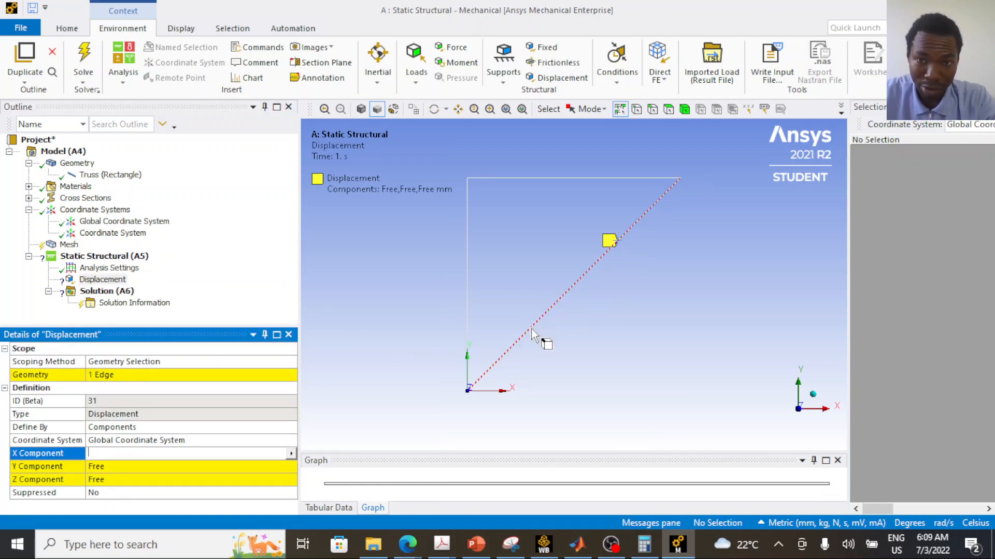
click(468, 391)
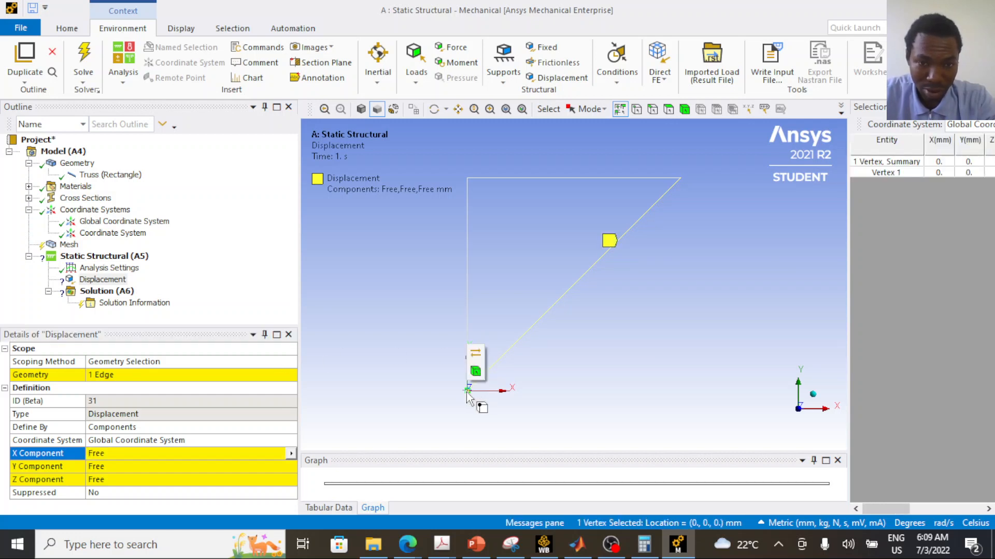
click(132, 381)
click(122, 381)
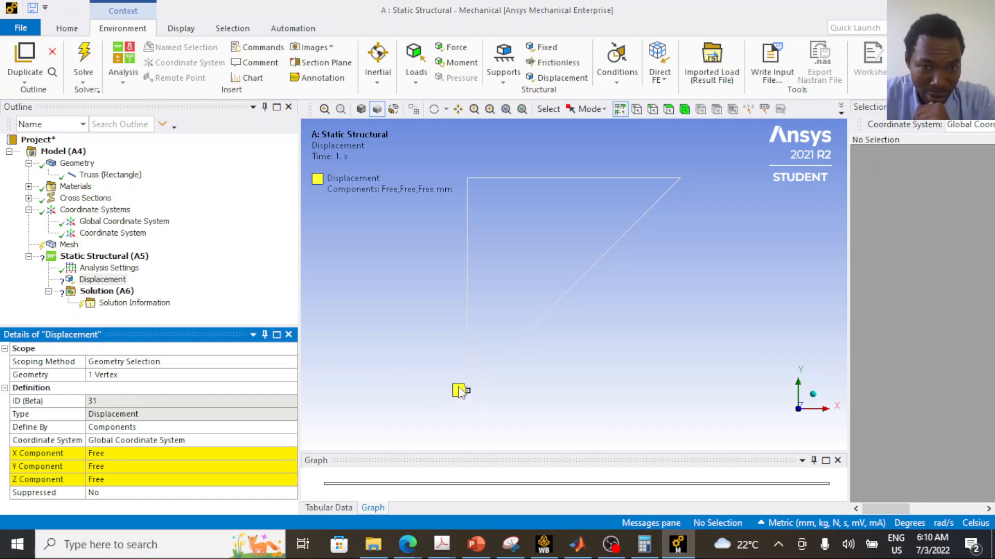
- Fix the origin vertex's displacement by setting its X and Y components to 0 mm
click(190, 451)
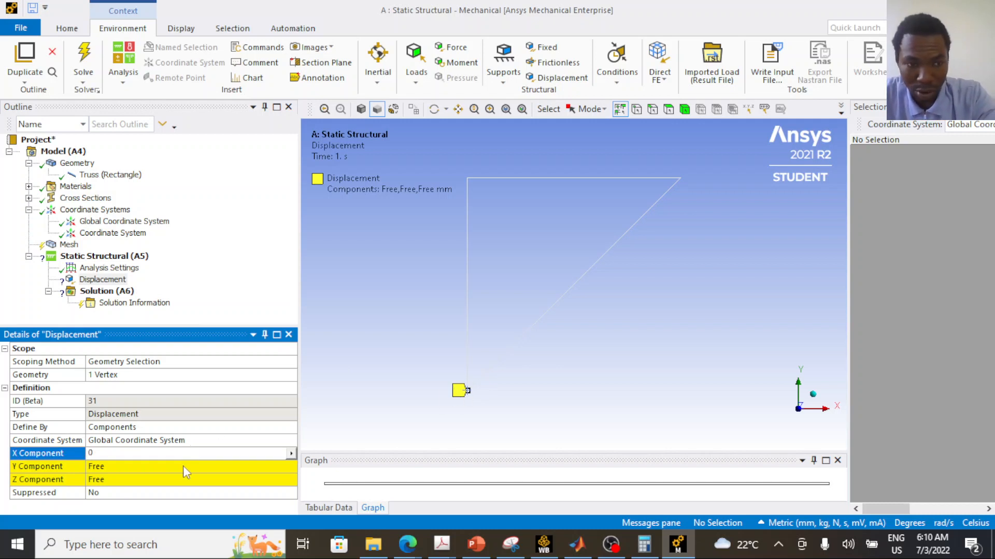
click(182, 466)
text(0)
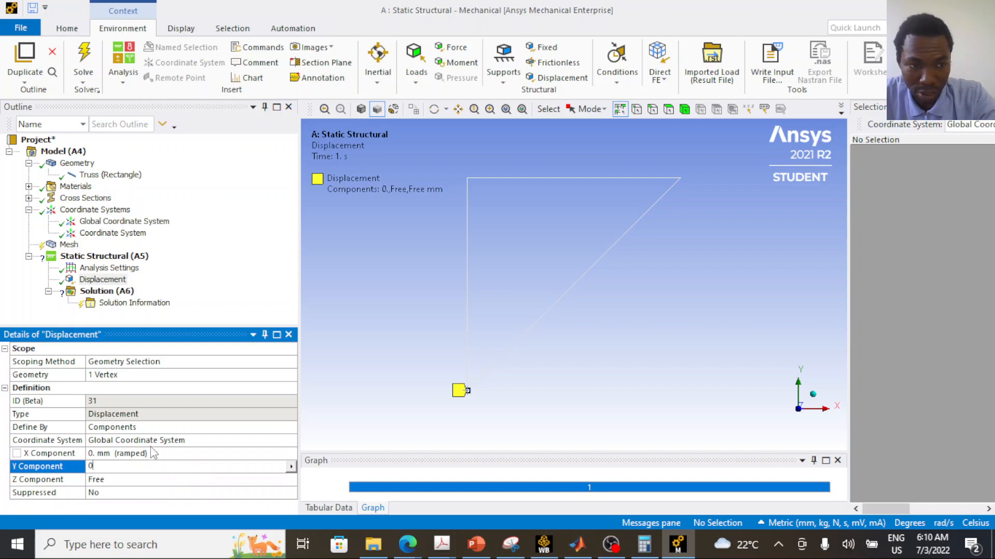
click(155, 453)
- Consult the truss diagram in PowerPoint, and duplicate the origin's displacement support in Ansys Mechanical, rescoping the copy to the truss's upper-left vertex
click(476, 550)
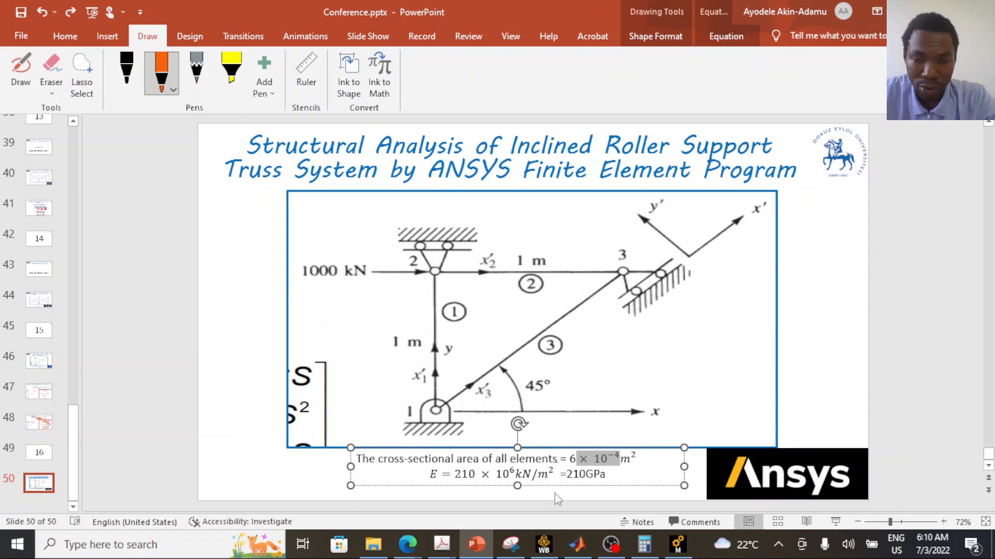
click(678, 544)
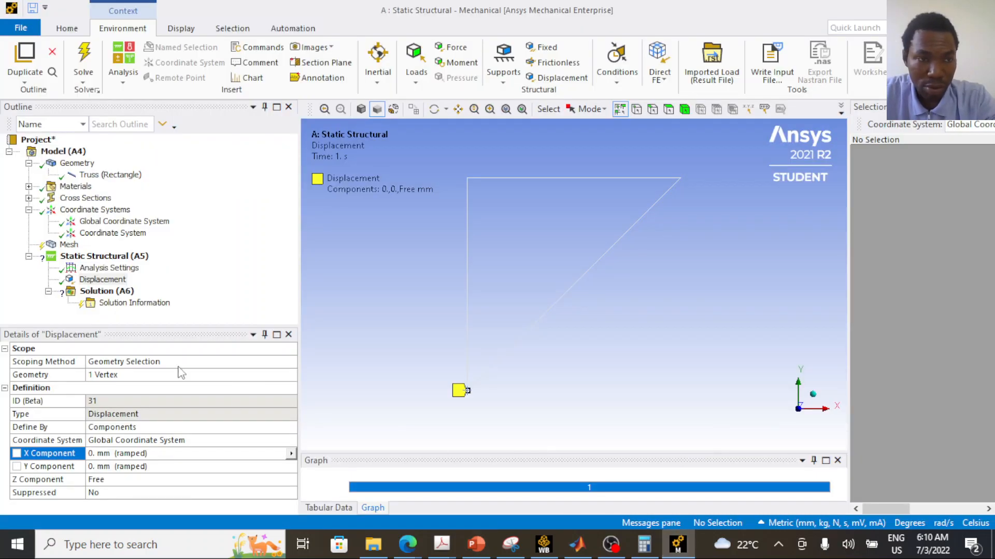
click(103, 280)
right_click(103, 283)
mouse_move(111, 294)
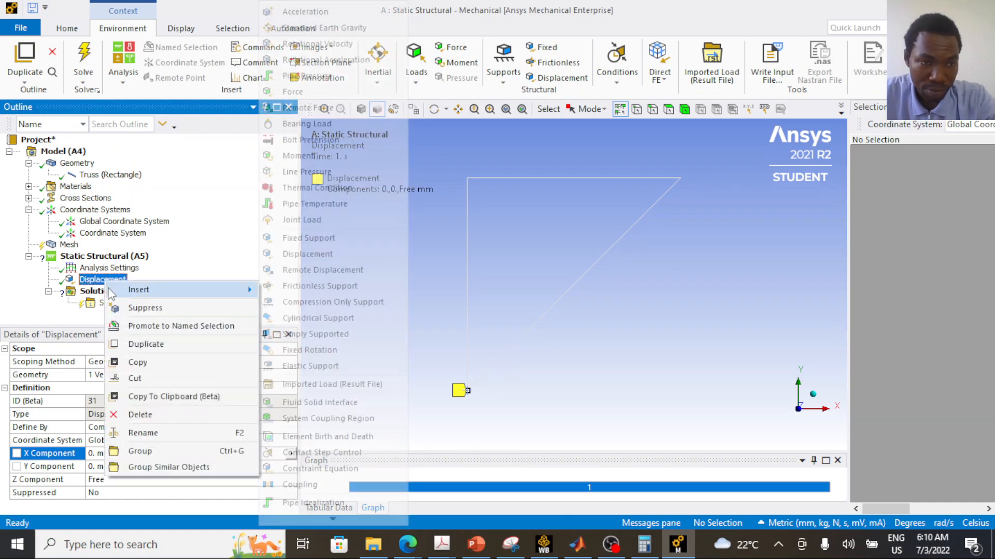
click(148, 343)
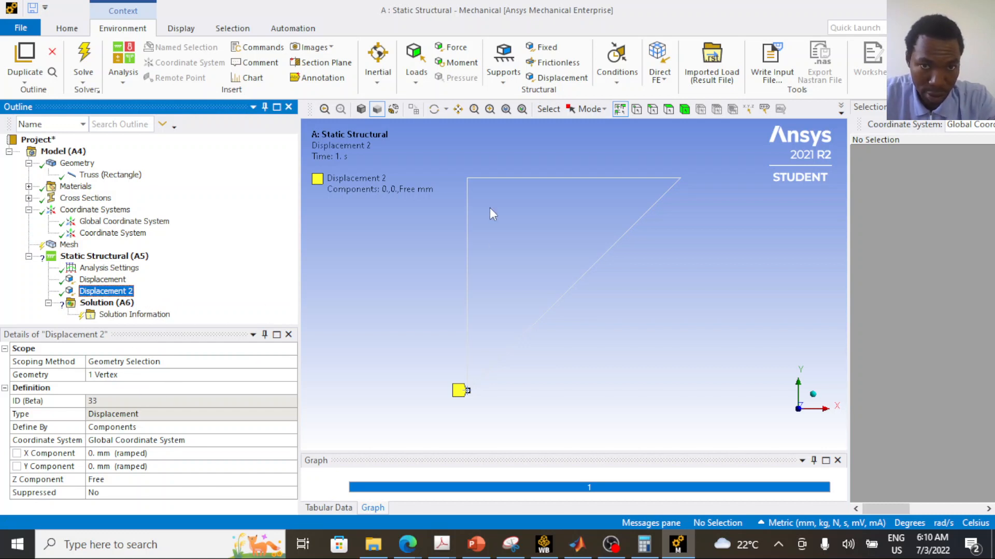
click(466, 178)
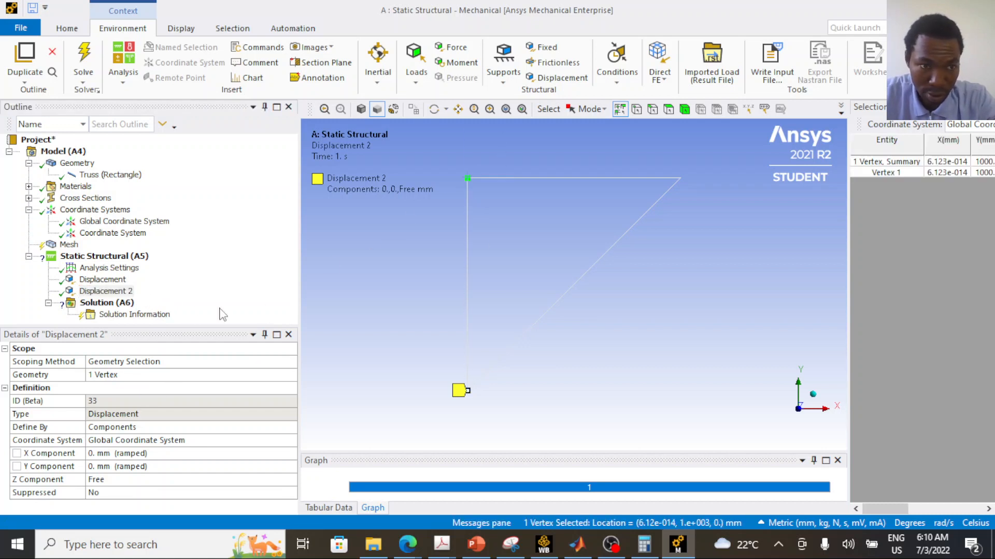
click(118, 376)
click(128, 377)
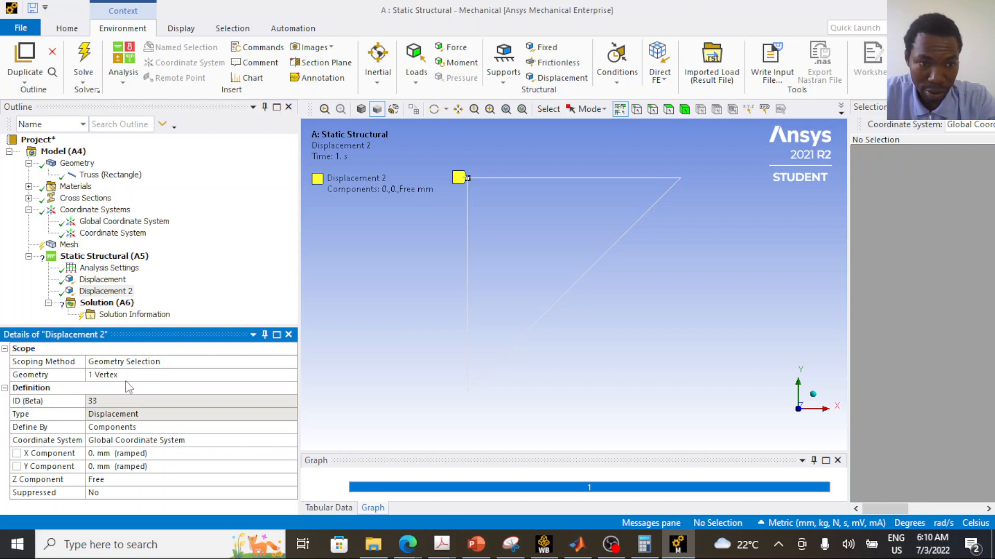
- Set the X component of the upper-left vertex's displacement support to Free
click(131, 455)
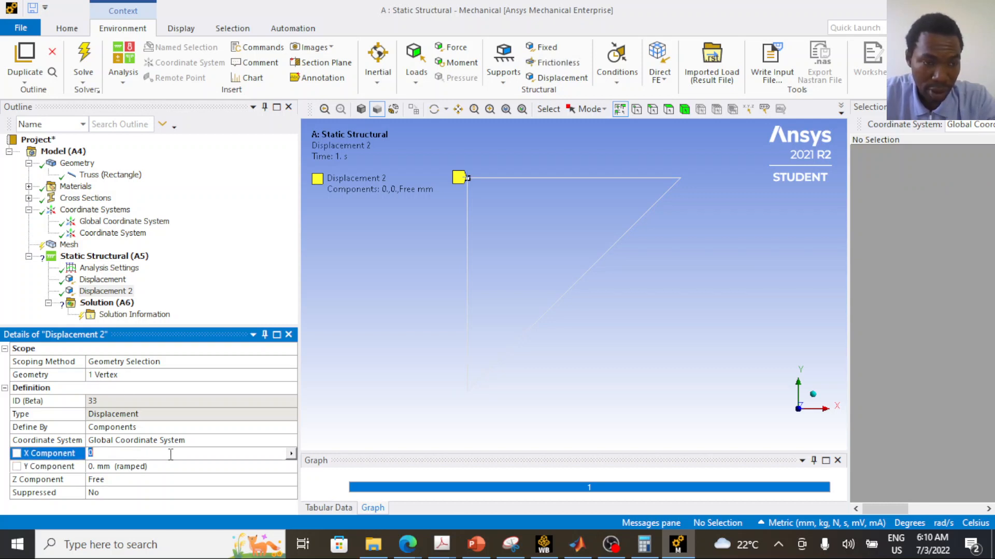
click(291, 454)
click(290, 454)
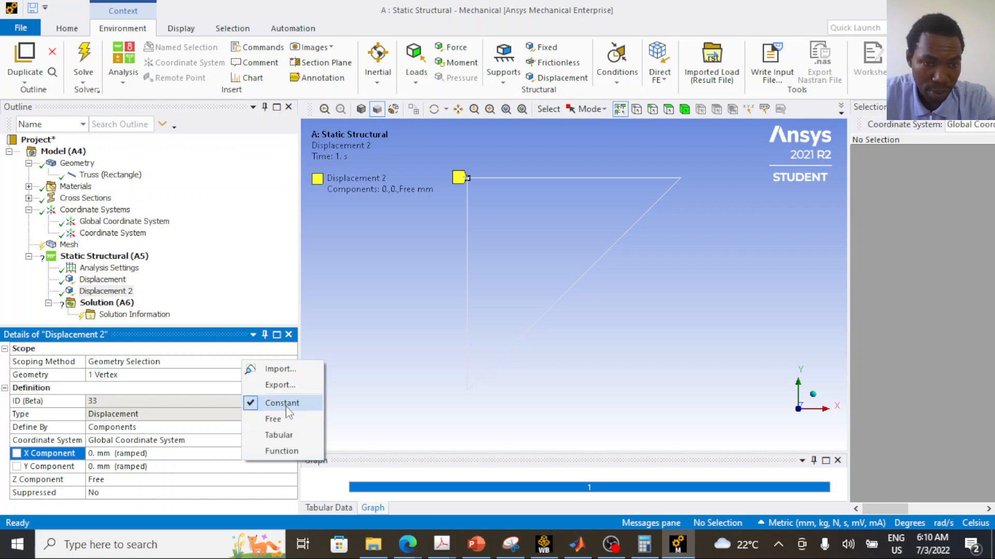
click(273, 418)
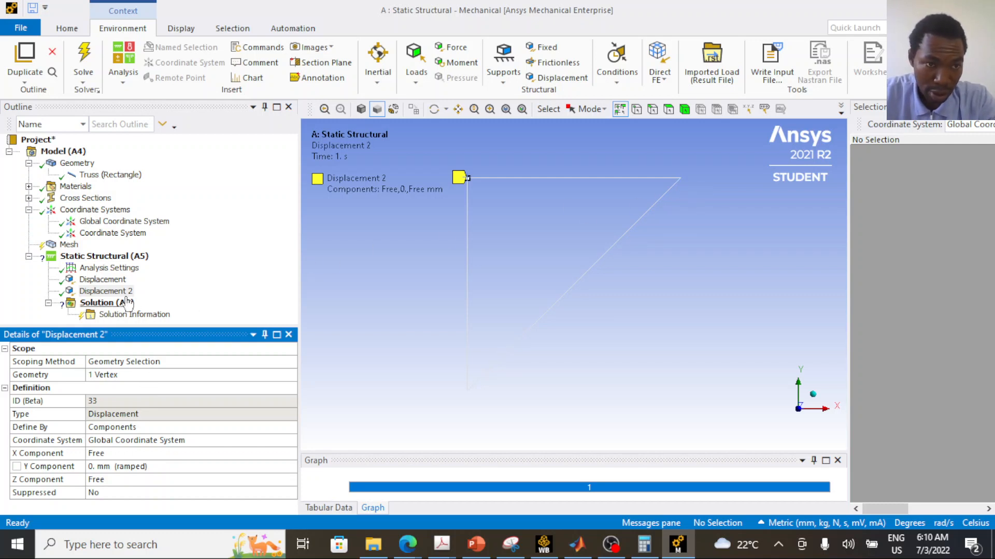
- Recheck the truss diagram in PowerPoint, and duplicate the upper-left displacement support in Ansys Mechanical, rescoping the copy to the truss's upper-right vertex
click(475, 544)
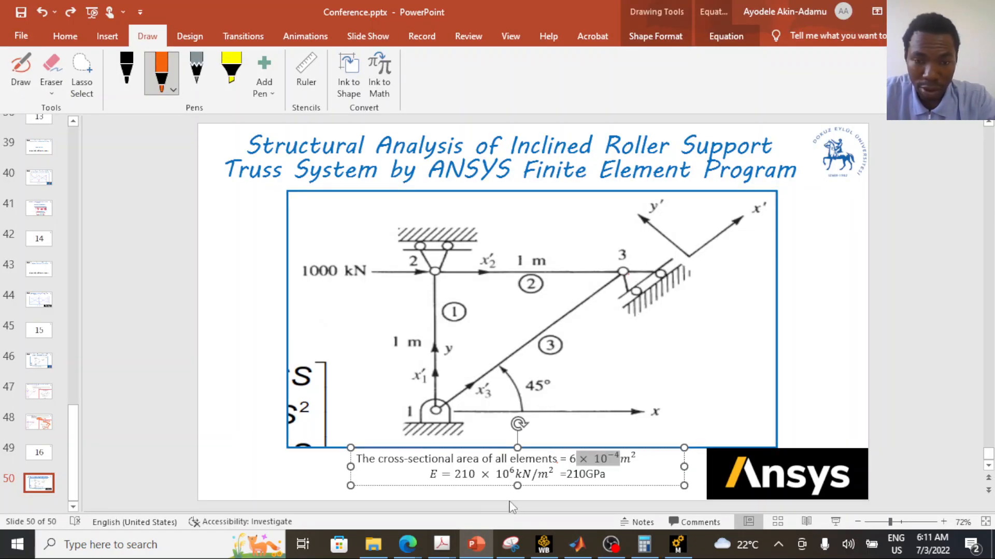
click(680, 546)
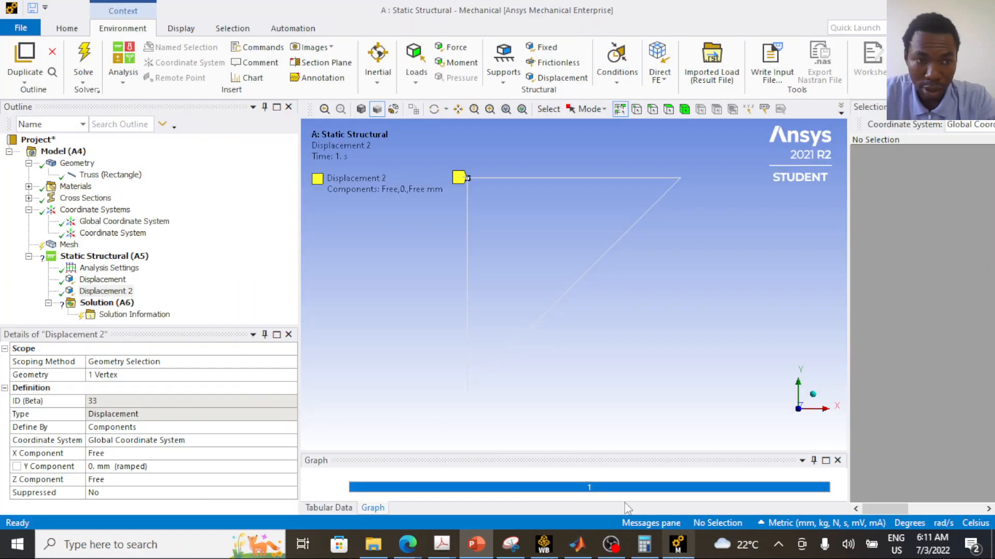
right_click(117, 291)
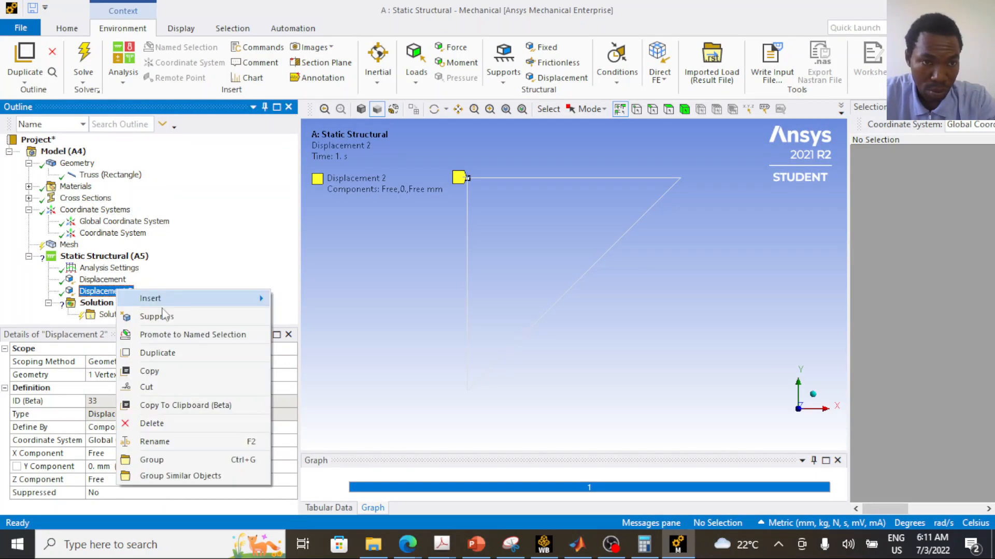
click(172, 354)
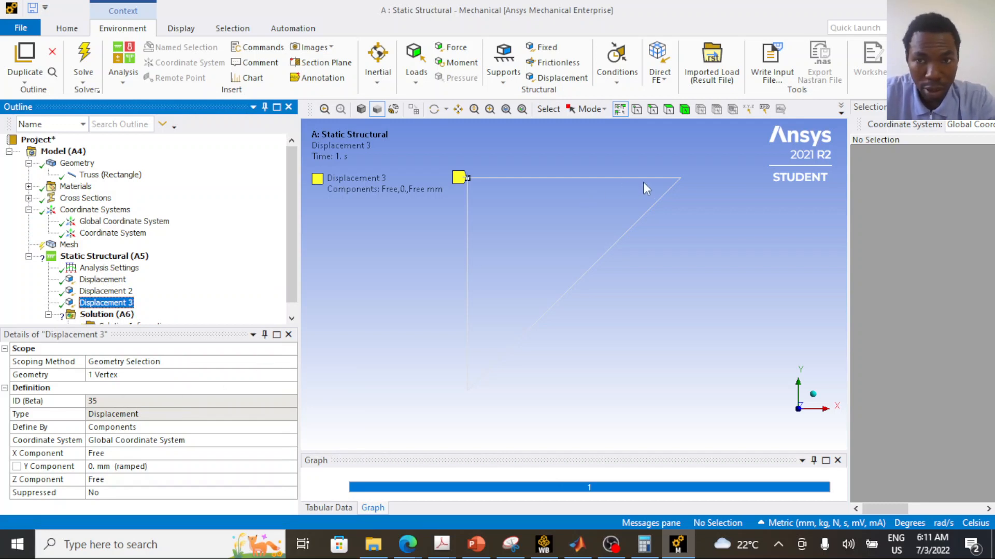
click(680, 179)
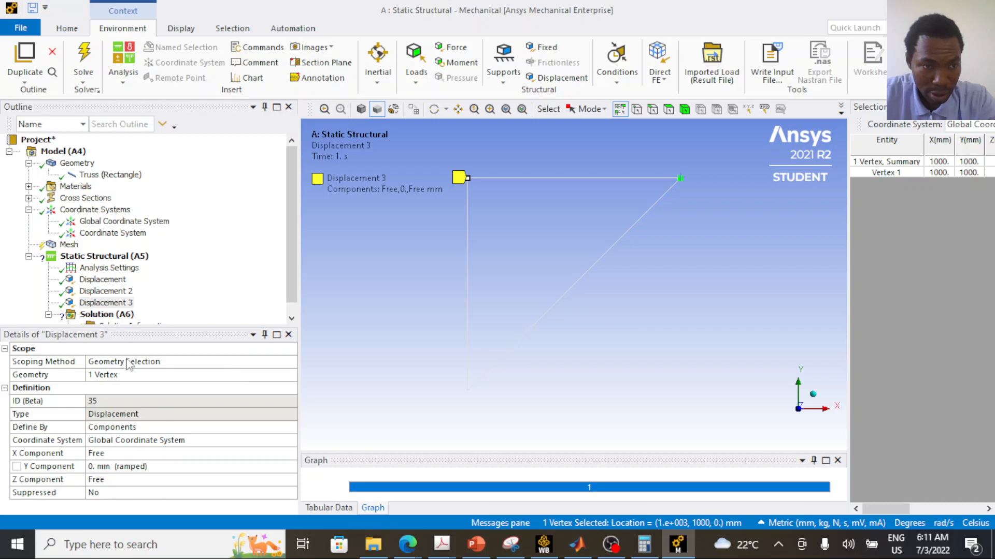
click(128, 303)
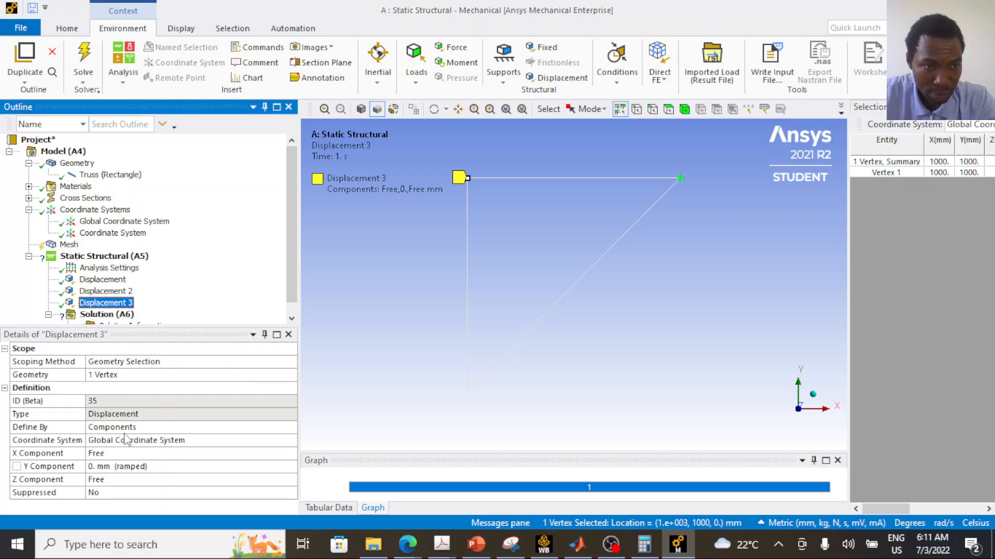
click(124, 375)
click(125, 375)
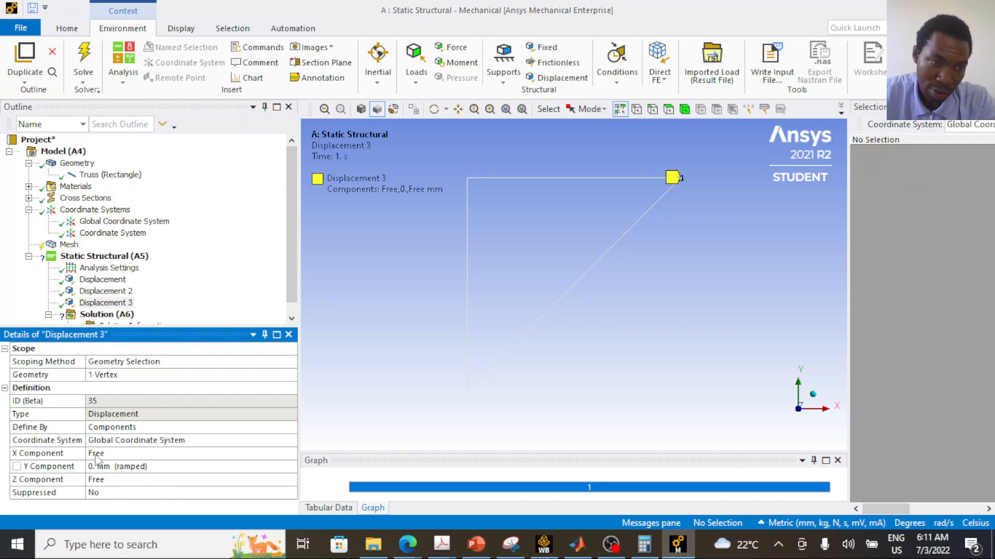
- Define the upper-right vertex's displacement support in the rotated local Coordinate System instead of the global one
click(134, 440)
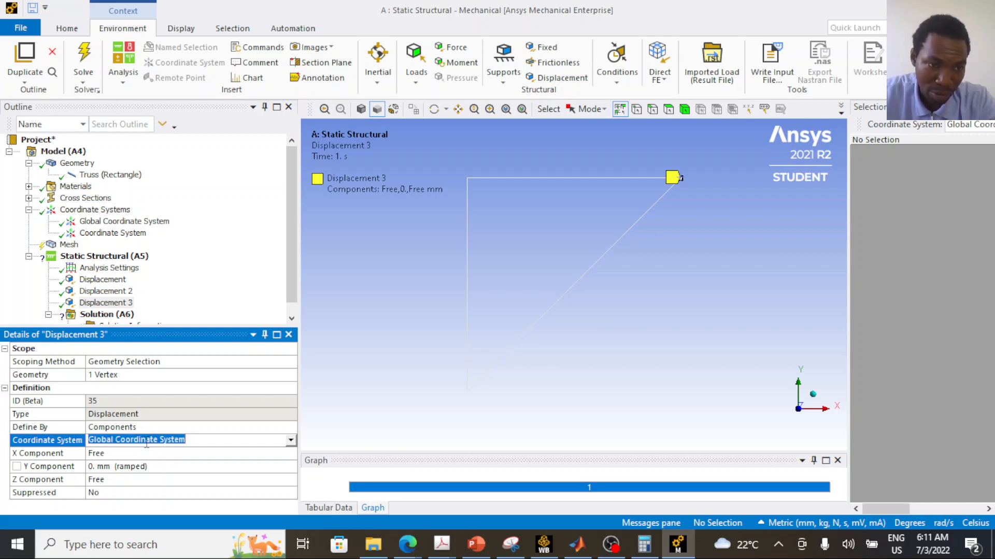
click(290, 439)
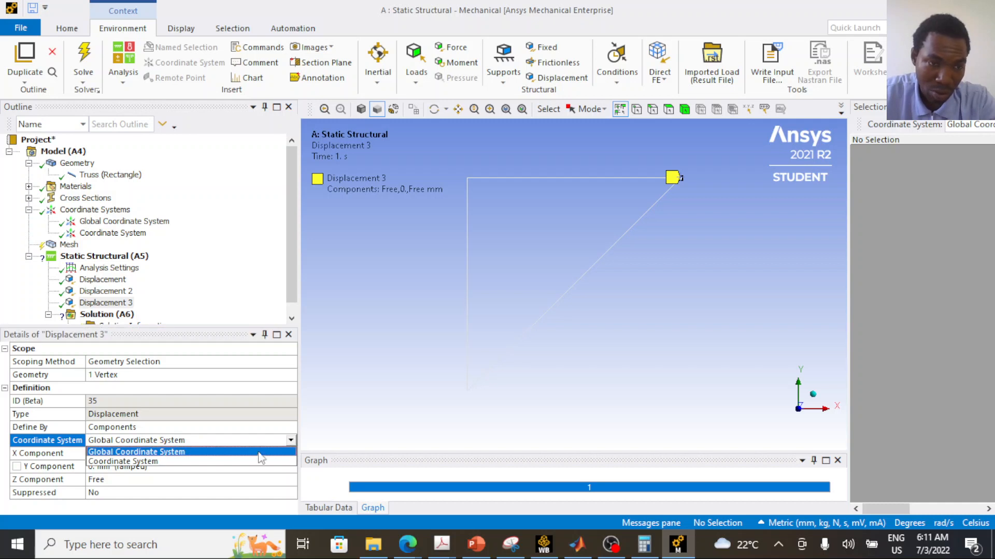
click(246, 461)
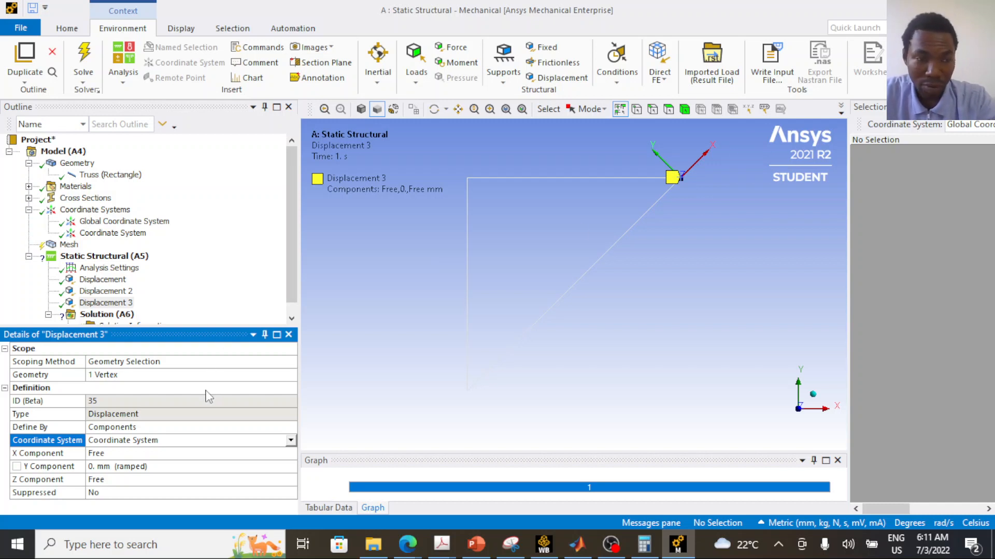
- Group the three displacement supports under Static Structural into a folder named Supports, and collapse it
click(122, 281)
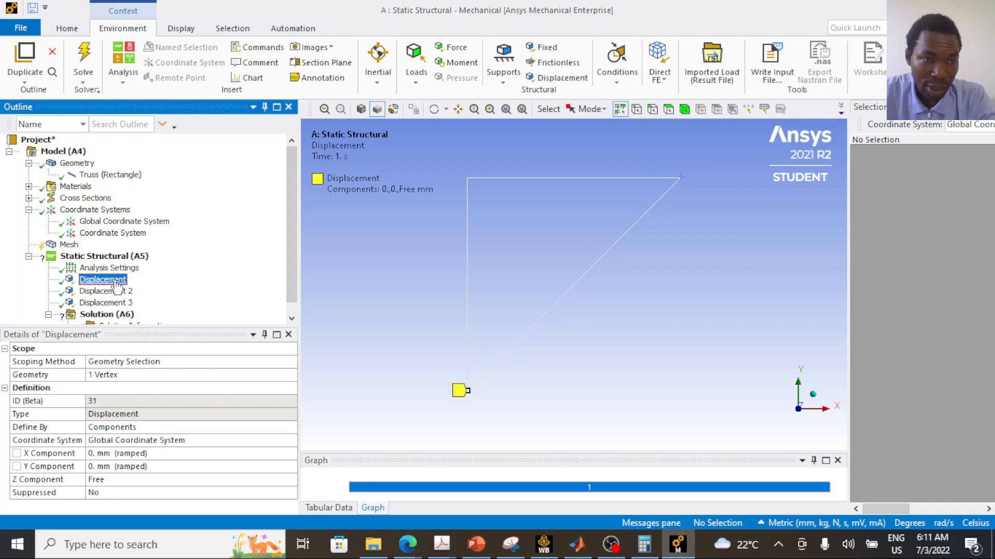
click(113, 291)
click(103, 280)
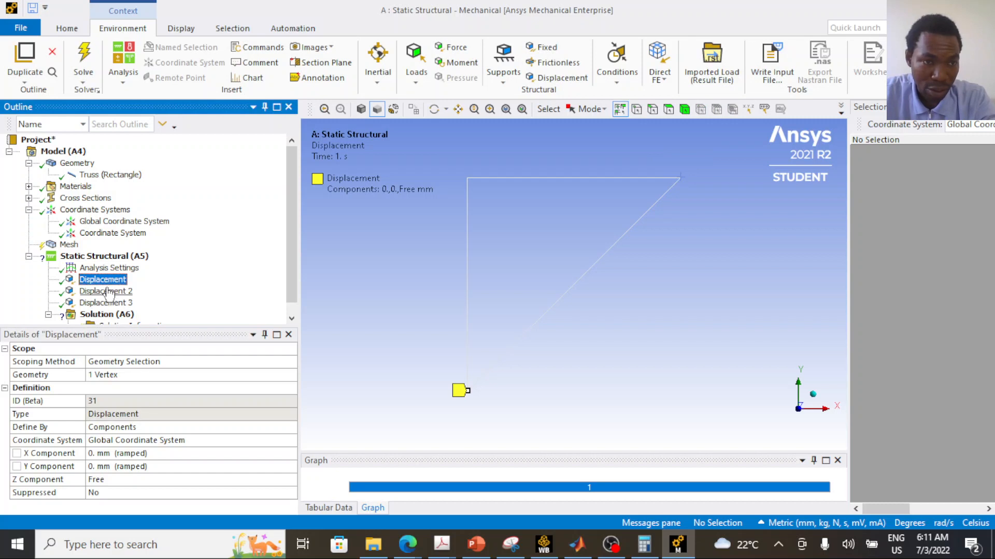
ctrl+click(109, 292)
ctrl+click(107, 303)
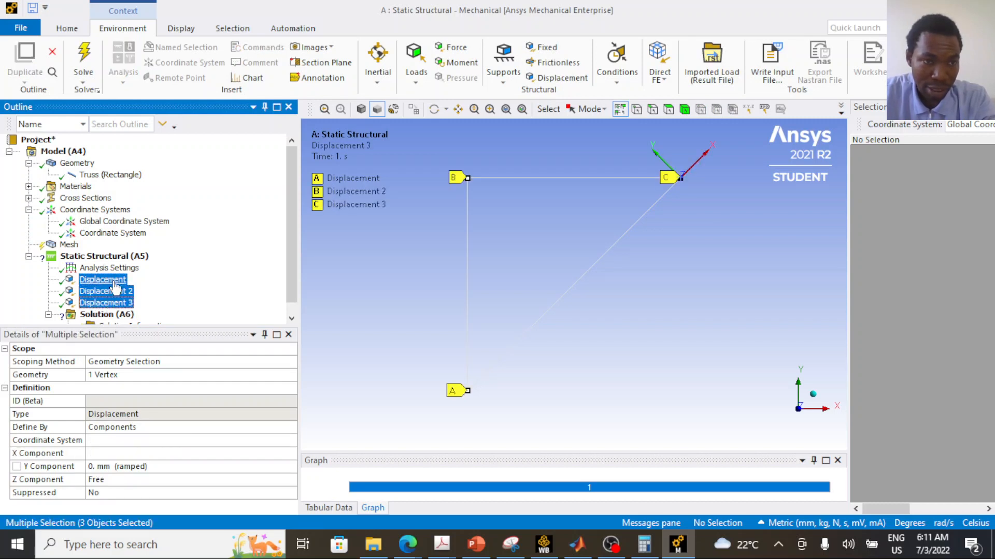
right_click(115, 288)
click(160, 412)
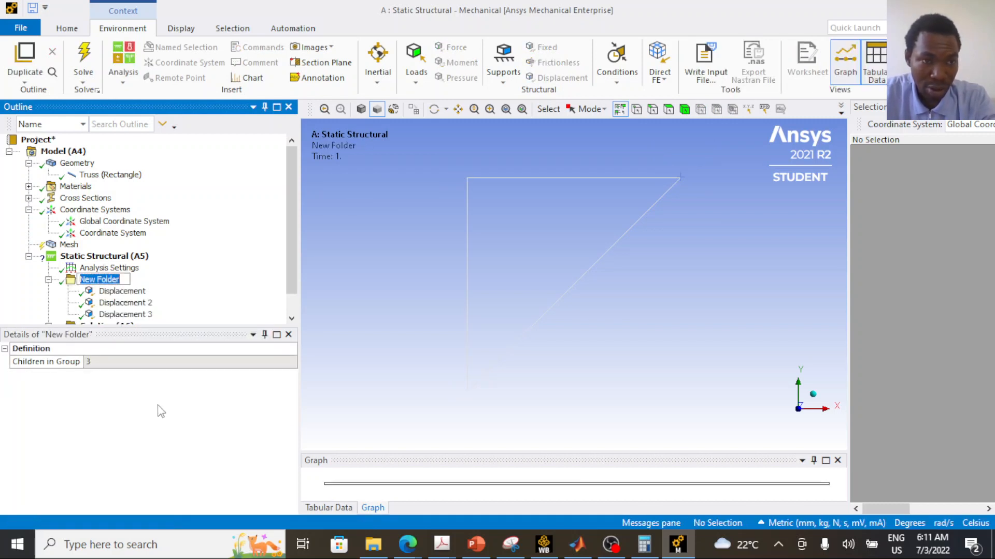
text(Su)
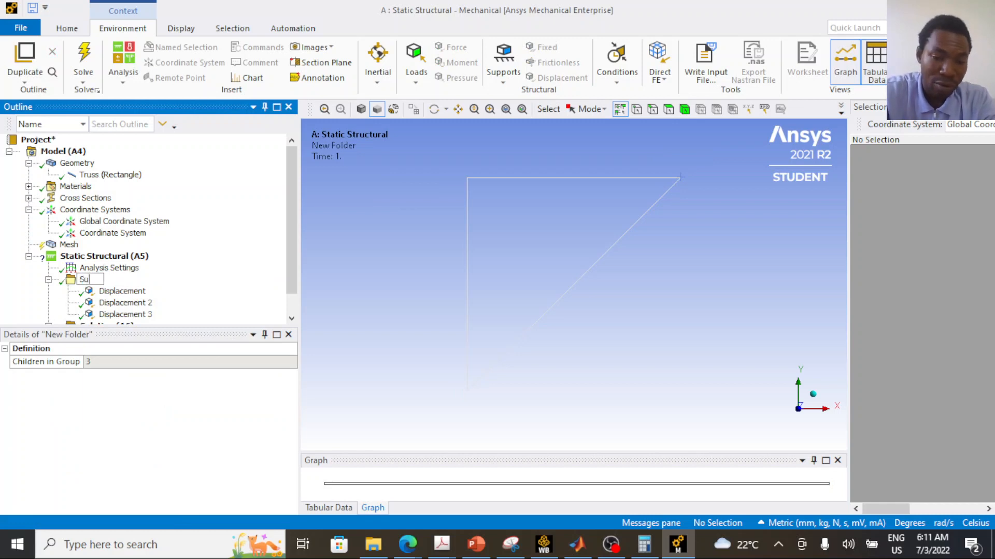
text(pports)
key(Return)
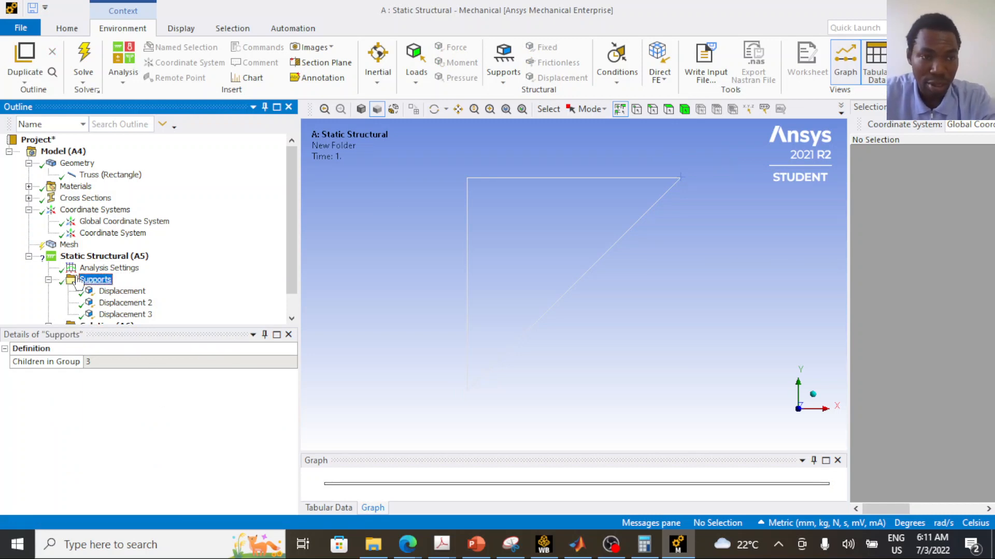
click(49, 280)
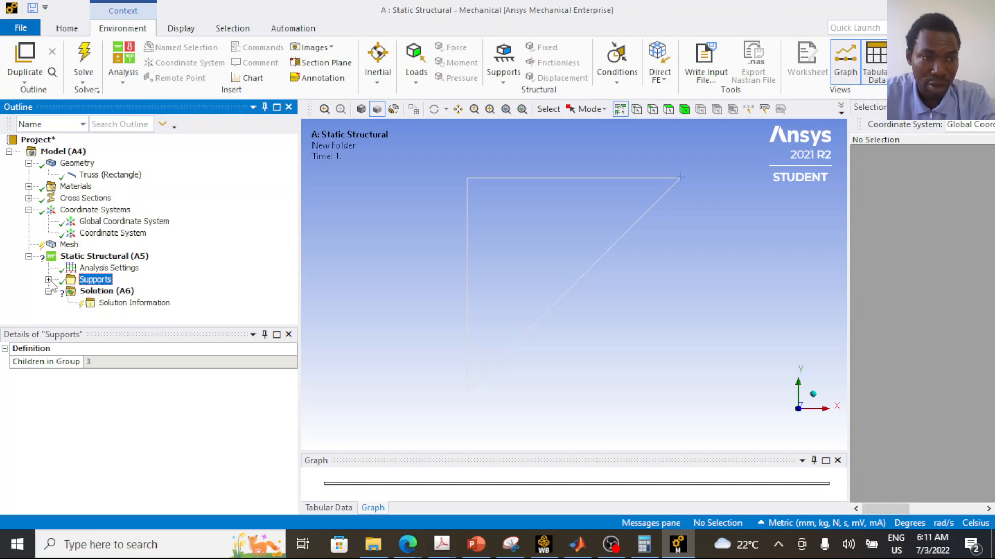
- Insert a Force load in the Static Structural analysis, scoped to the truss's upper-left vertex
click(106, 257)
right_click(106, 262)
mouse_move(150, 267)
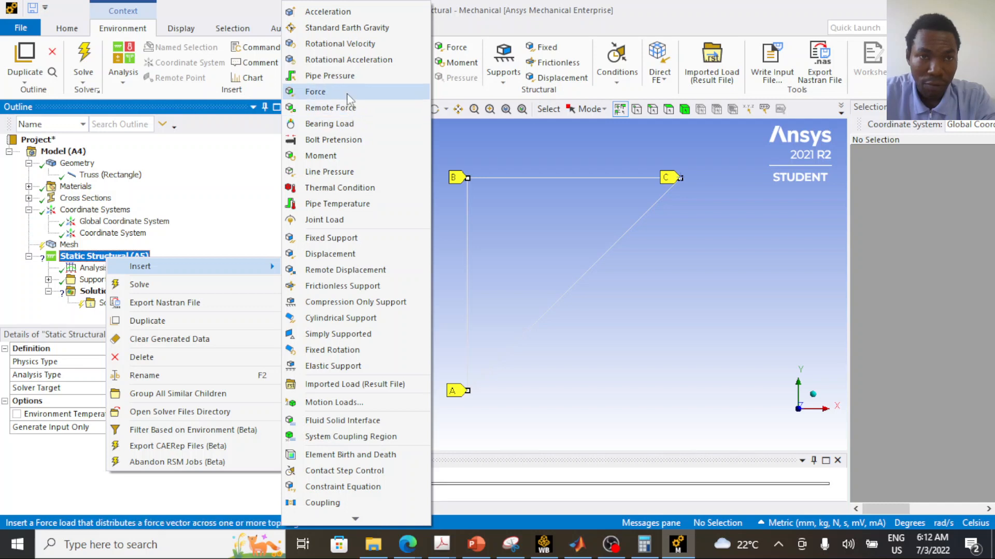
click(316, 91)
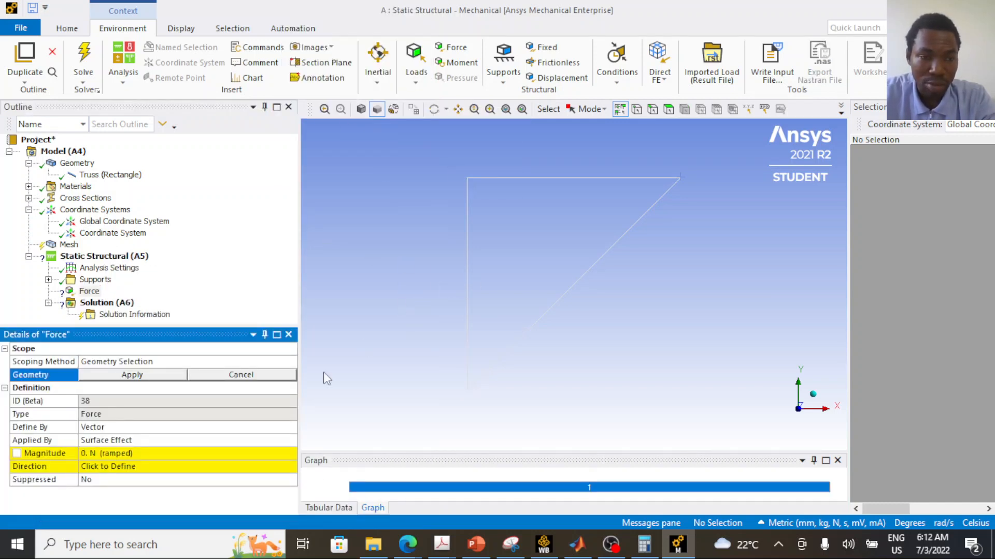
click(467, 179)
click(165, 376)
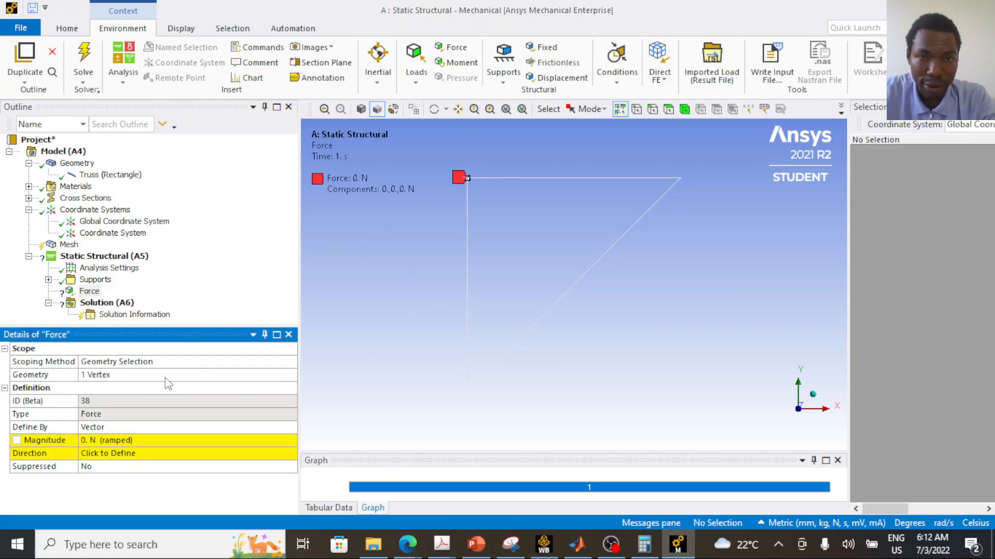
- Define the upper-left vertex's force by Components, with an X component of 1000000 N
click(150, 427)
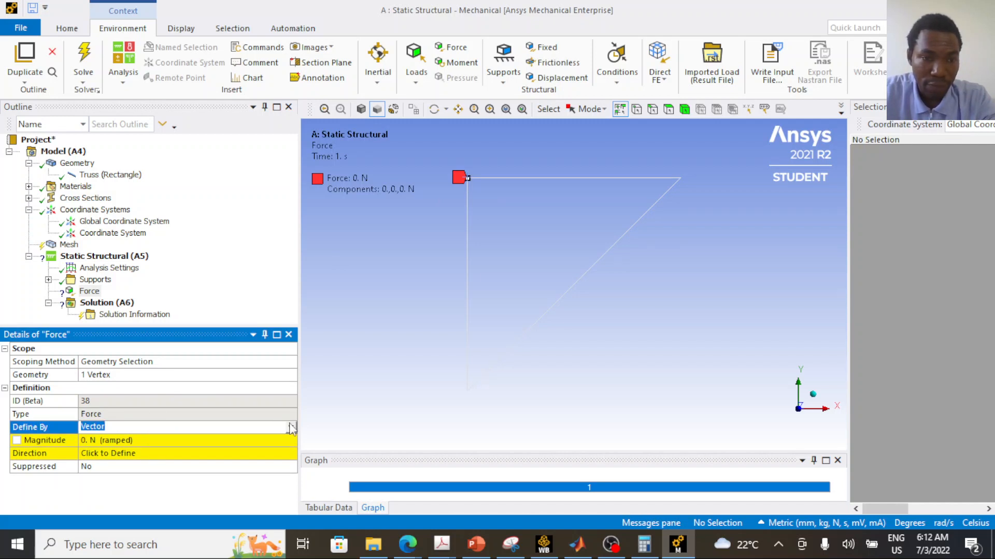
click(291, 427)
click(226, 440)
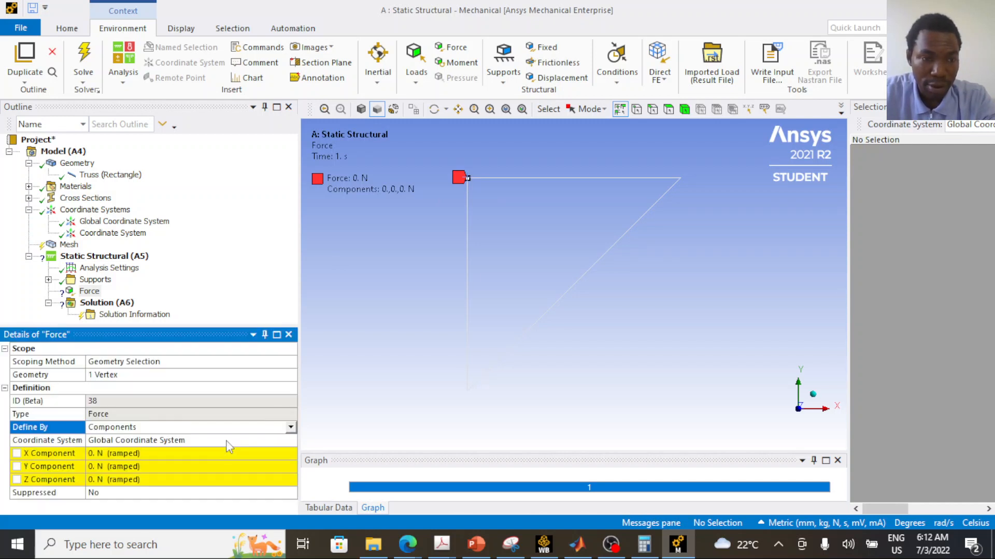
click(188, 461)
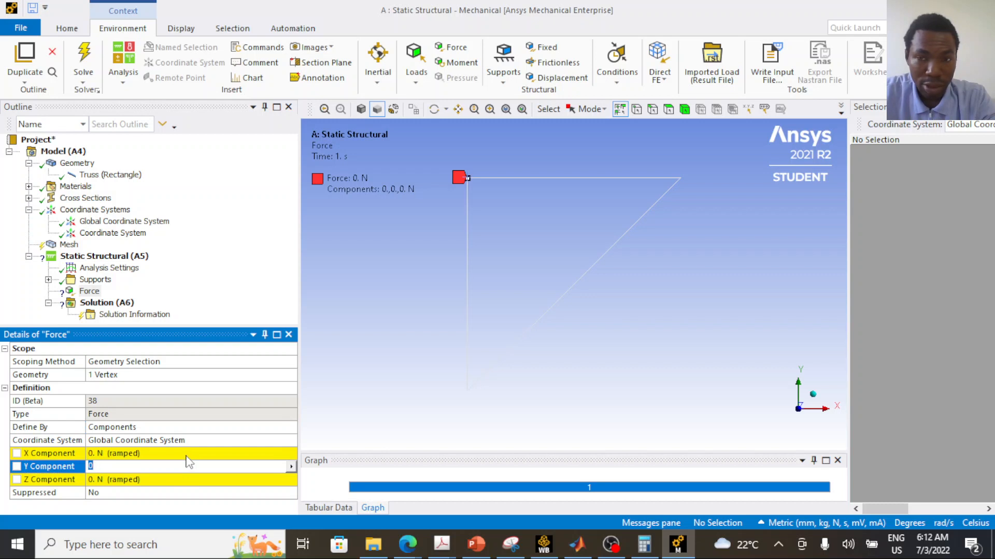
click(188, 452)
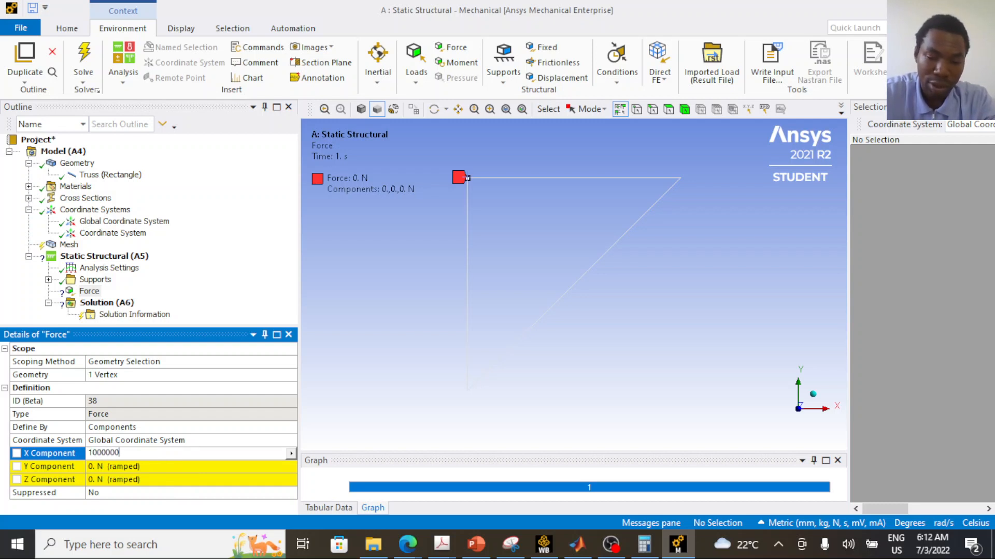
key(Return)
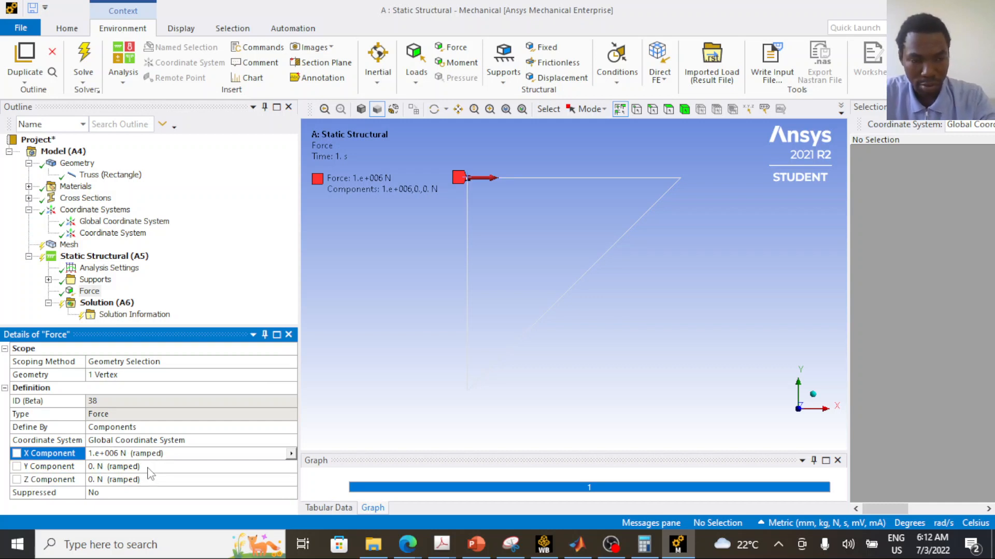
- Group the force load into a folder named Forces
click(89, 291)
right_click(90, 297)
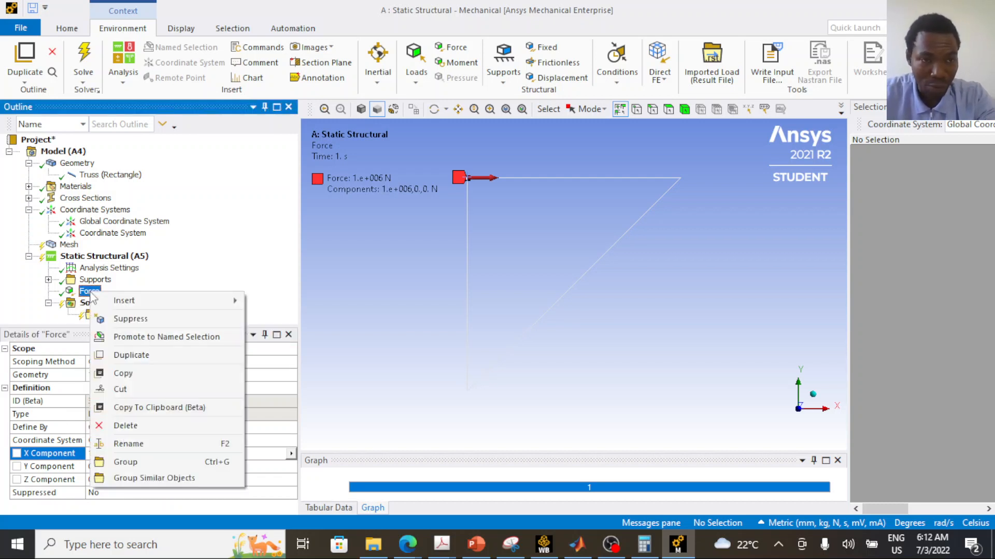
click(138, 462)
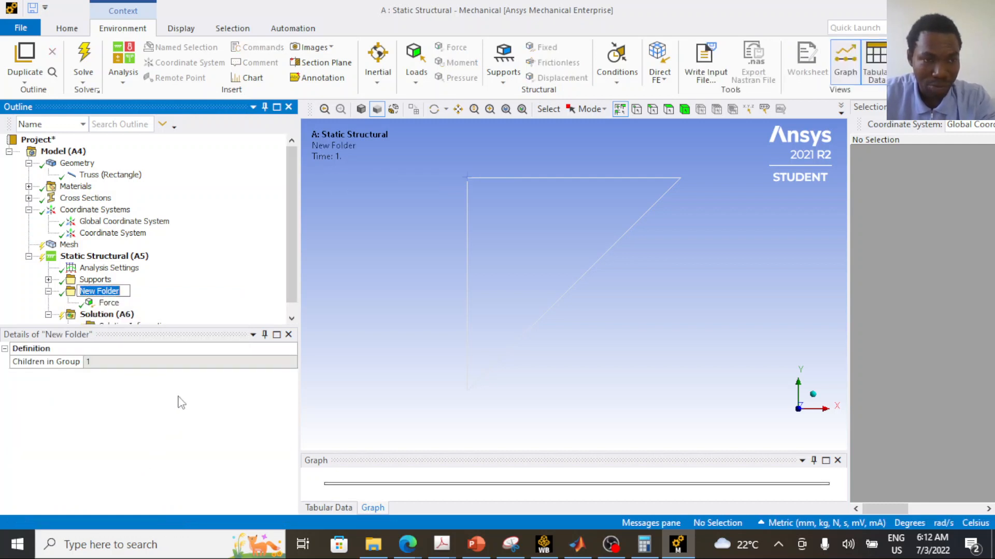
text(F)
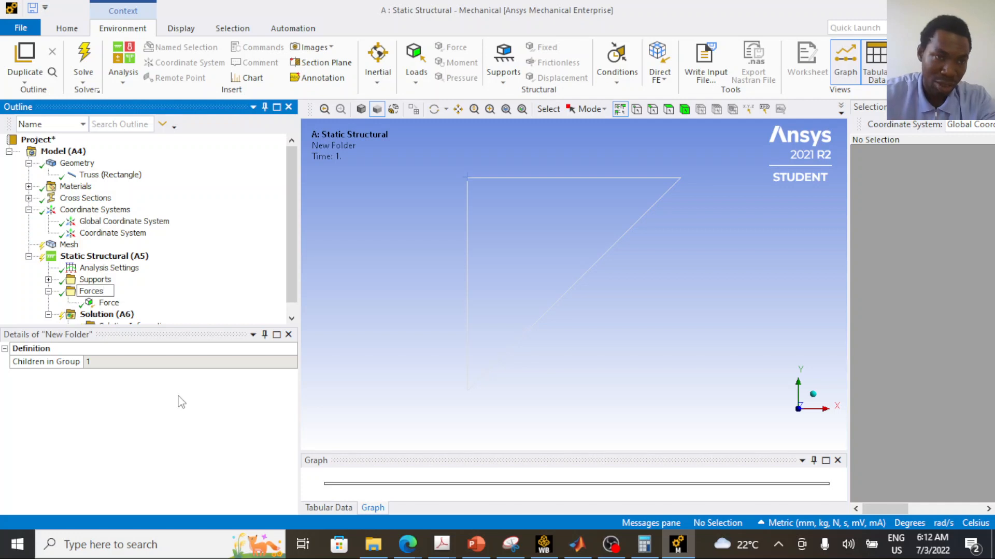
text(orces)
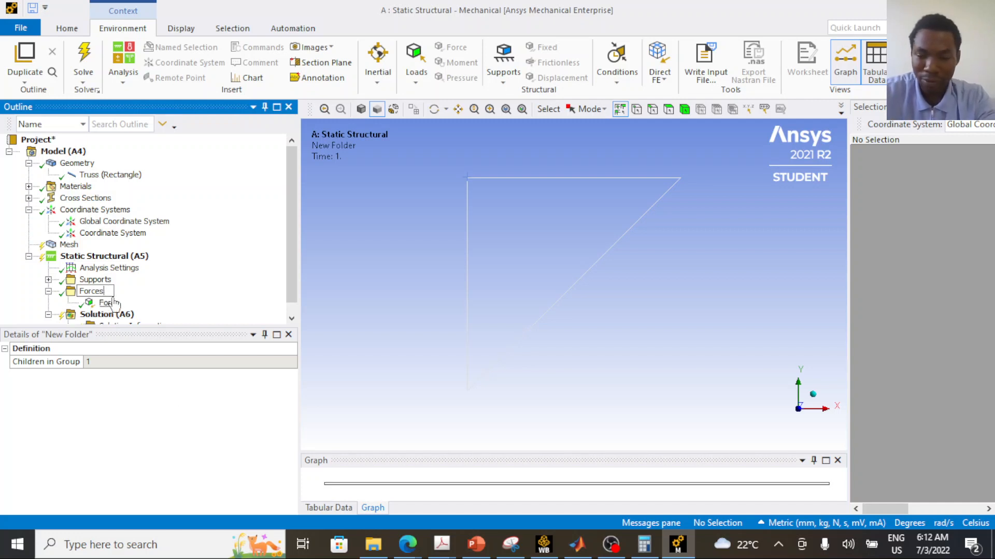
key(Return)
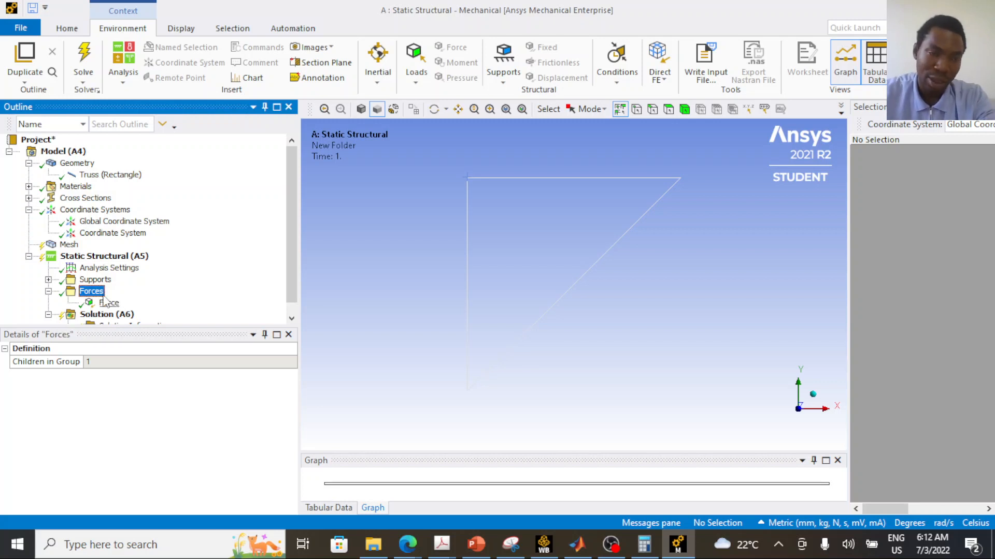
- Insert a Directional Deformation result for all bodies under the Solution
scroll(122, 278, down, 1)
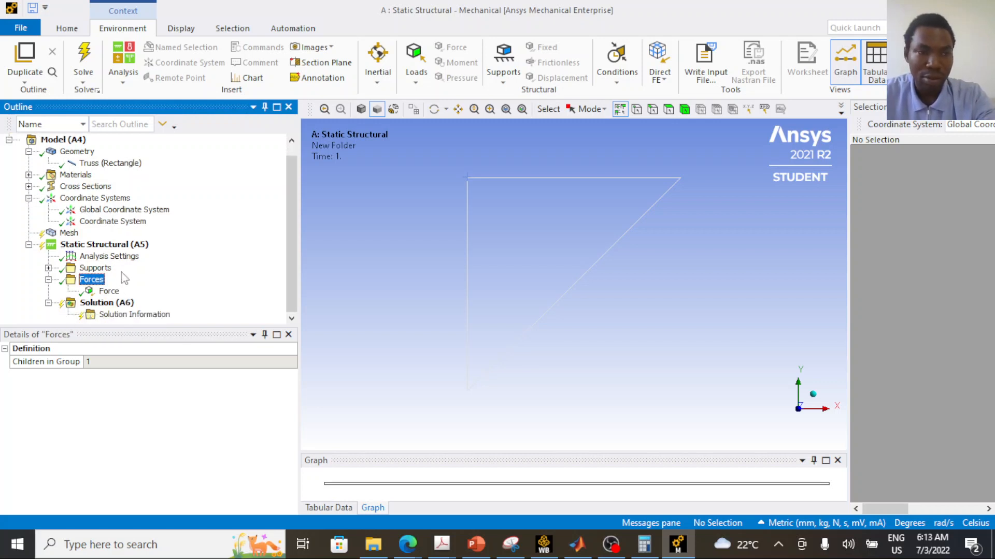
click(125, 303)
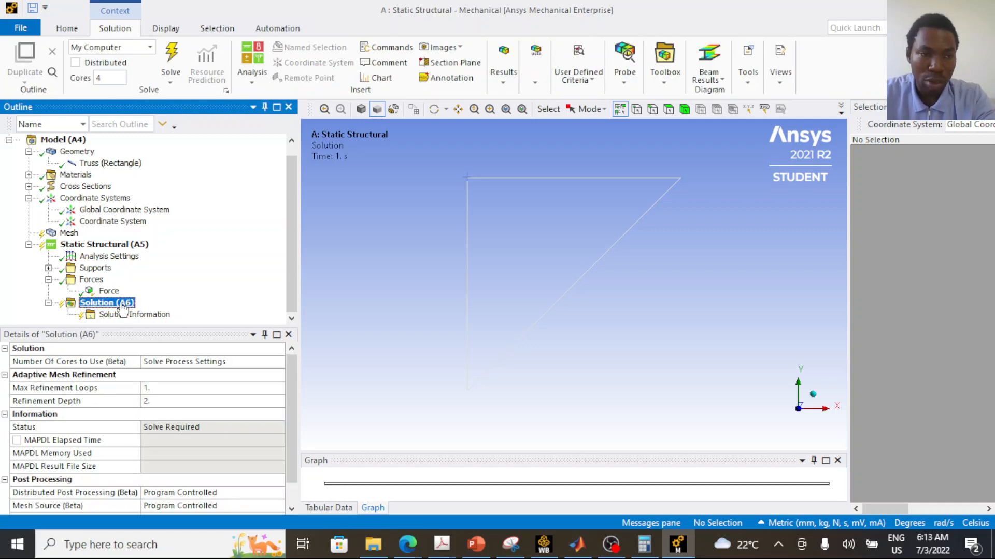
right_click(124, 310)
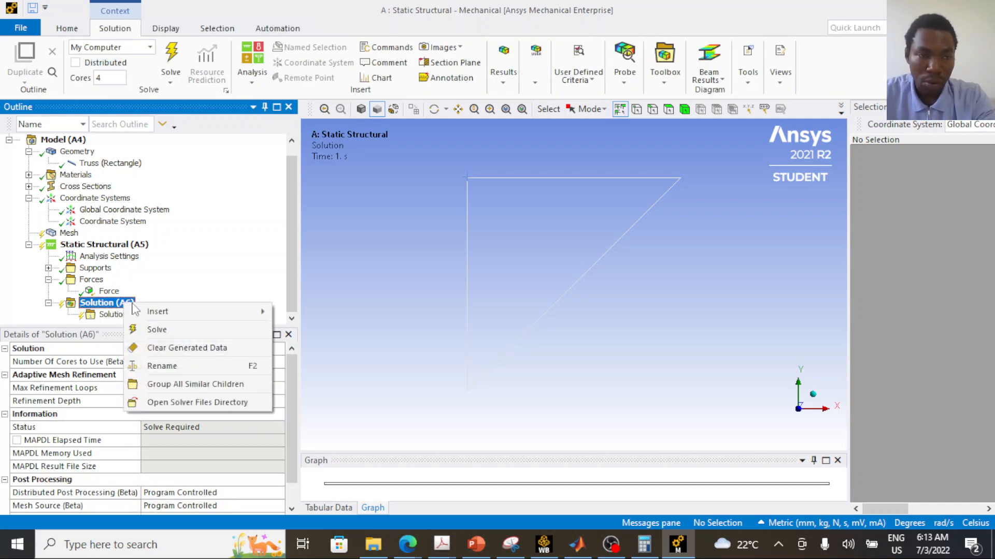
mouse_move(158, 311)
mouse_move(332, 317)
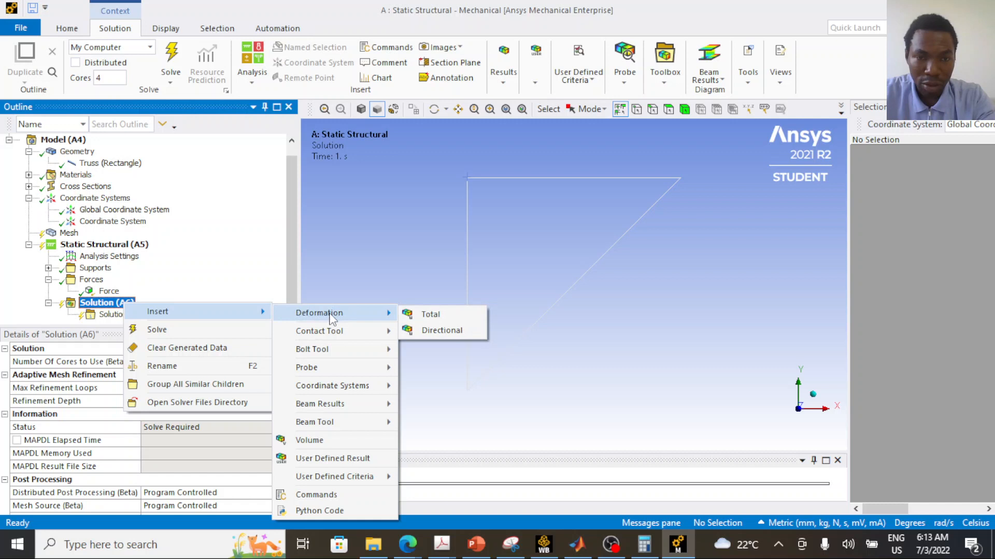
click(437, 331)
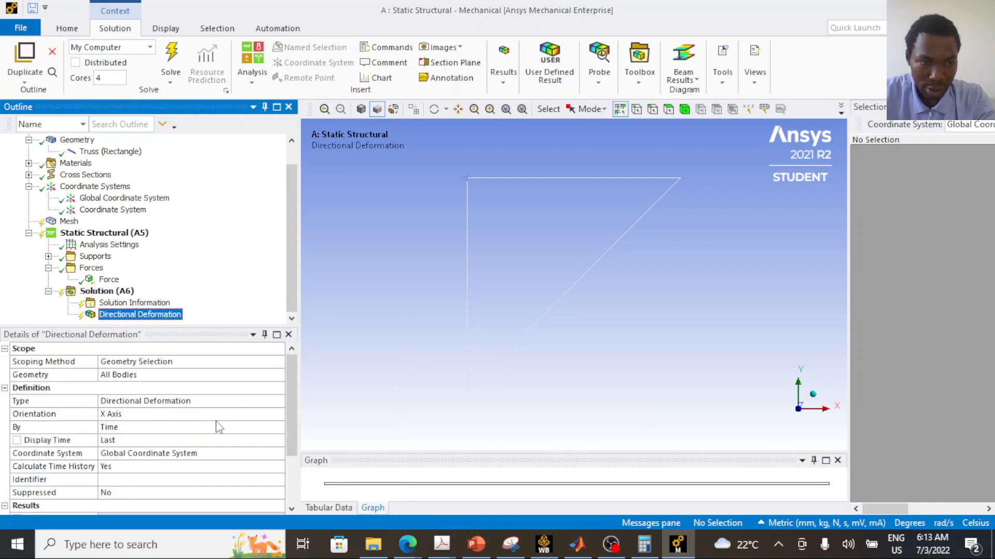
- Duplicate the X-axis Directional Deformation result and set the copy's orientation to Y Axis, checking both results
right_click(174, 315)
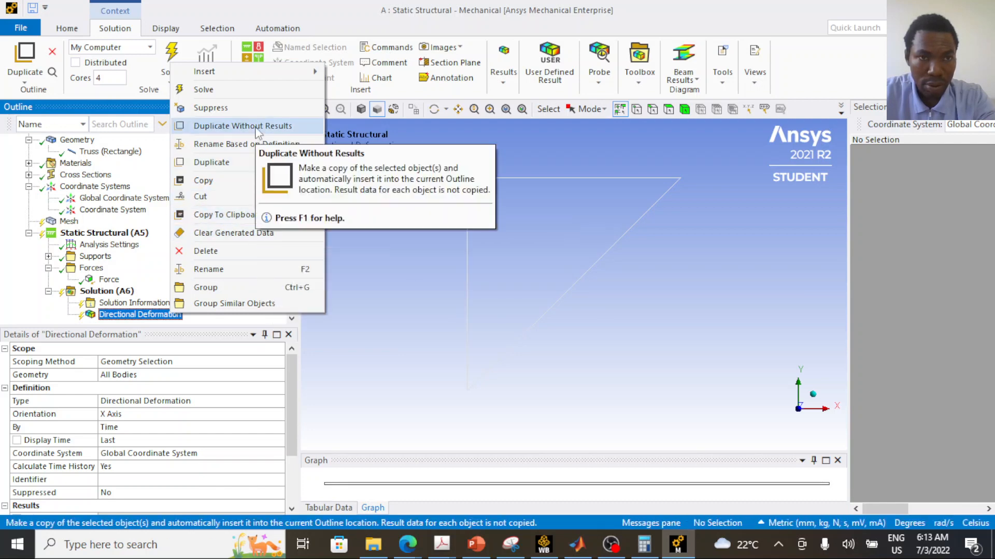
click(234, 162)
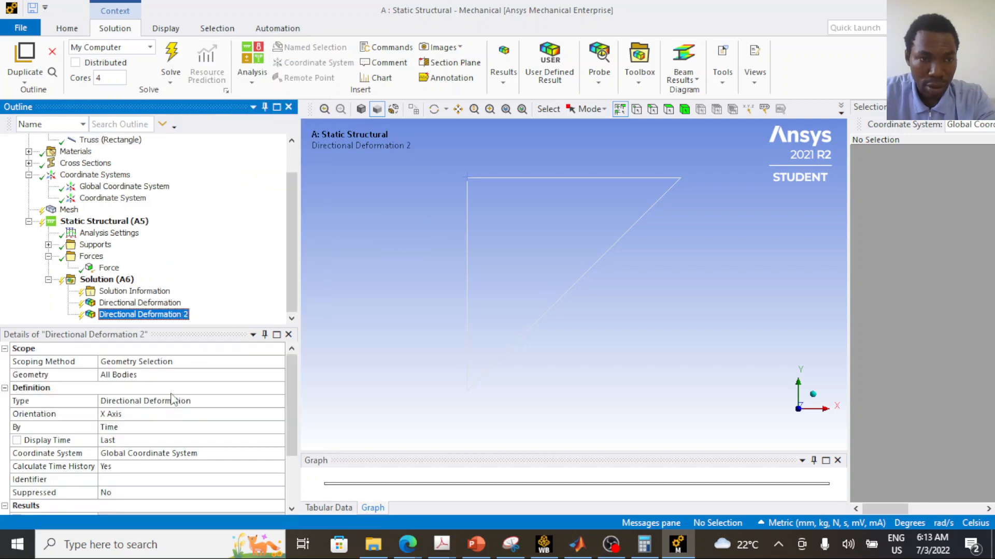
click(144, 414)
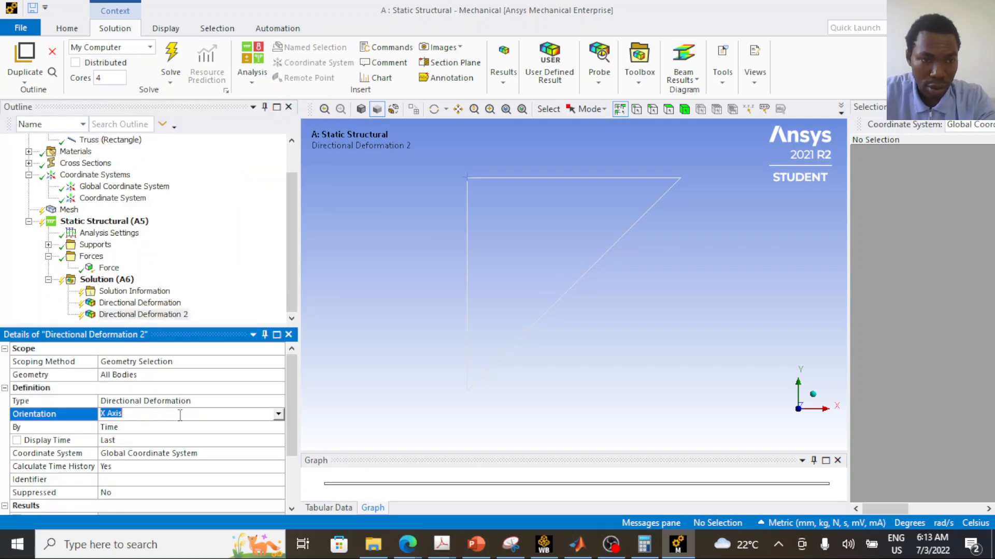
click(279, 414)
click(187, 437)
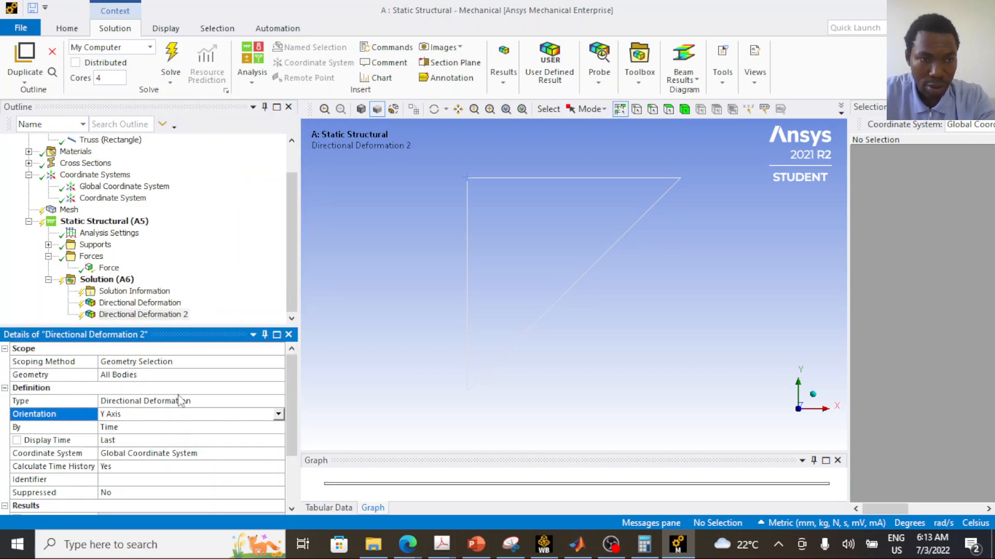
click(139, 304)
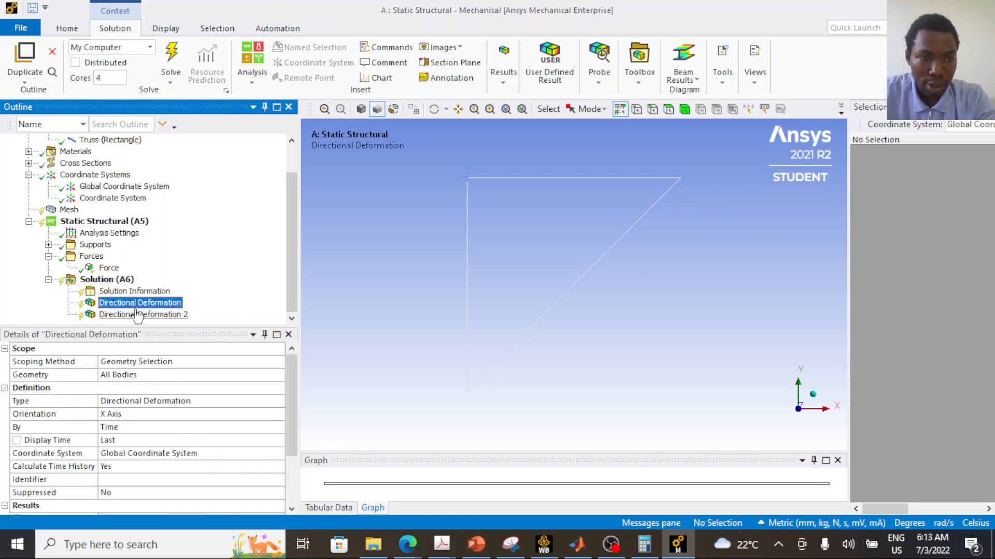
click(138, 315)
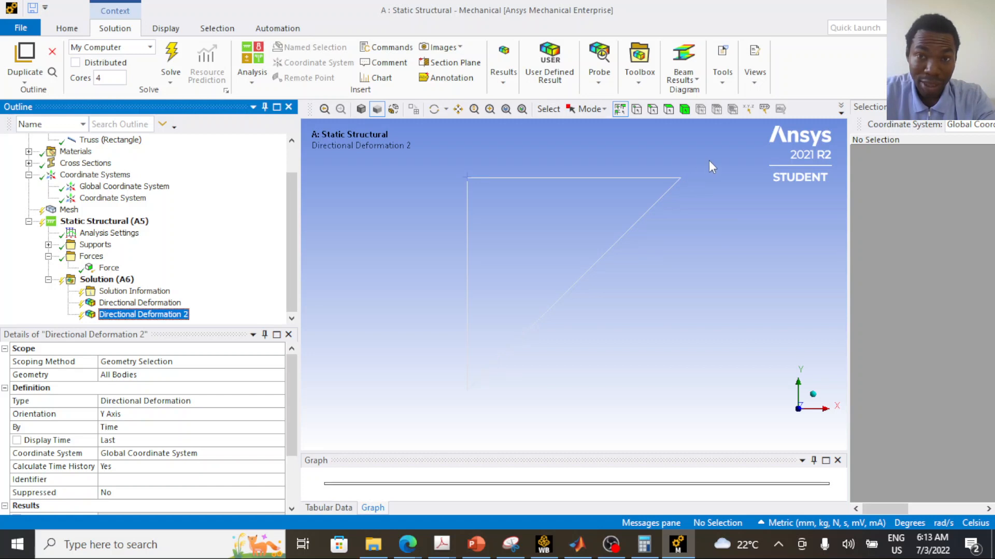
- Duplicate the Y-axis Directional Deformation result and set the copy's orientation to X Axis
click(681, 180)
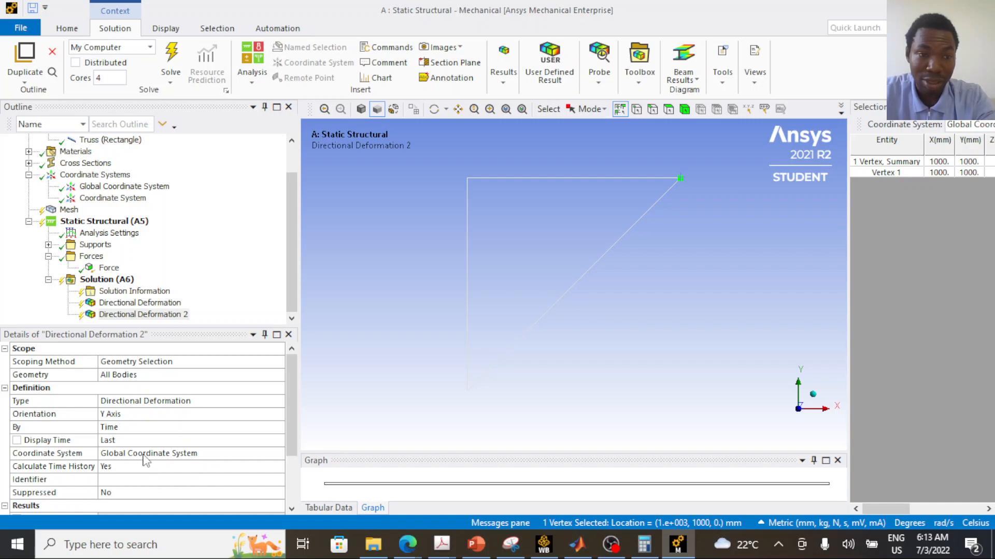
right_click(144, 316)
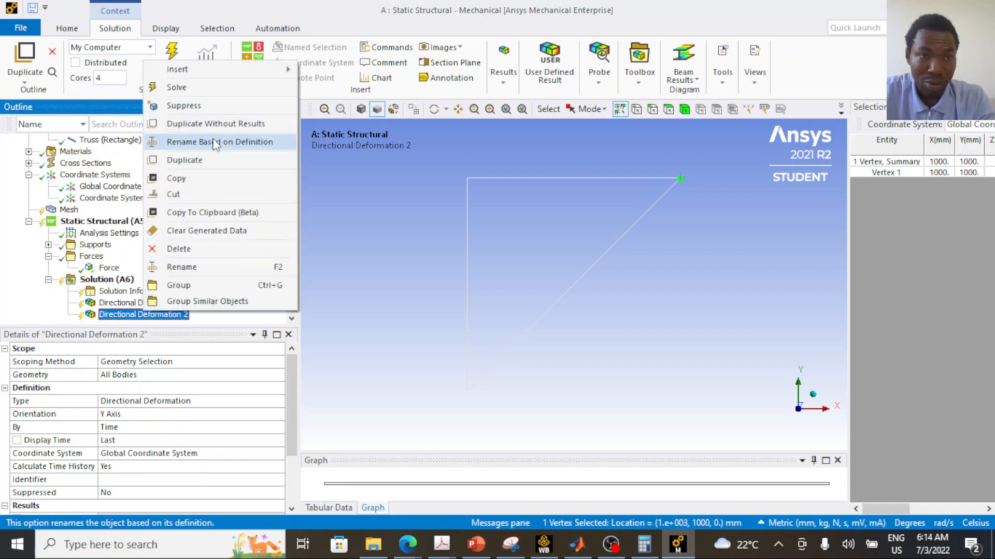
click(184, 160)
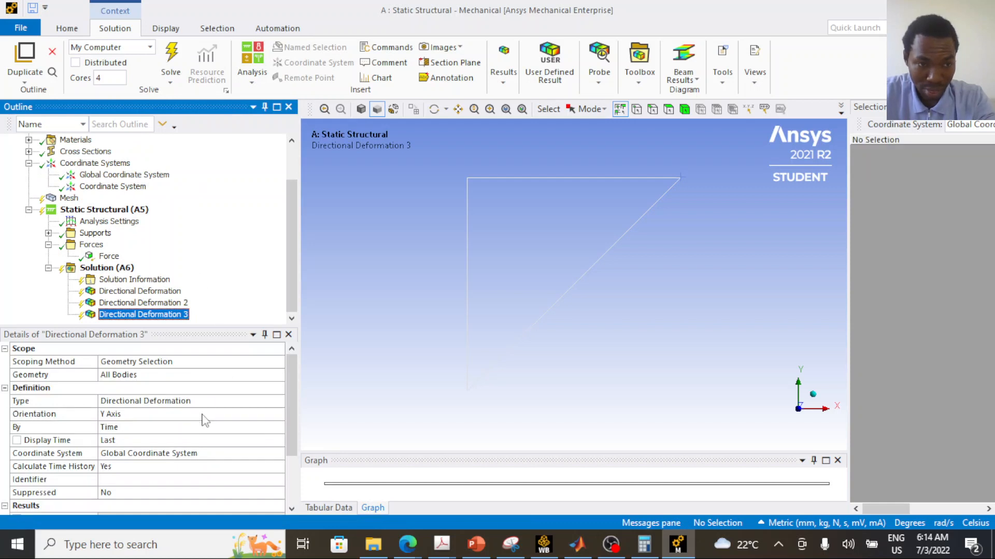
click(267, 409)
click(279, 414)
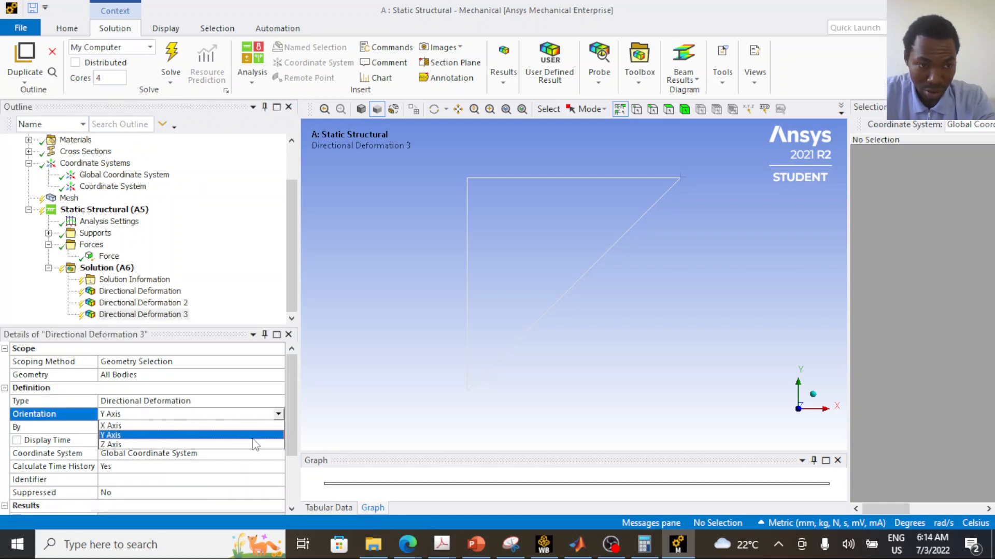
click(254, 426)
click(254, 400)
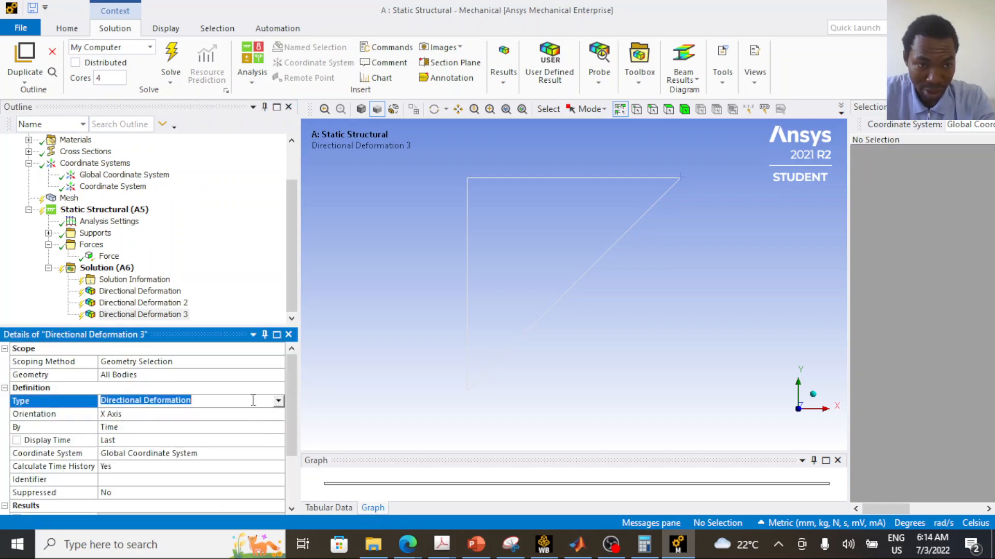
- Set the third Directional Deformation result to use the inclined local Coordinate System at the upper-right vertex
click(215, 428)
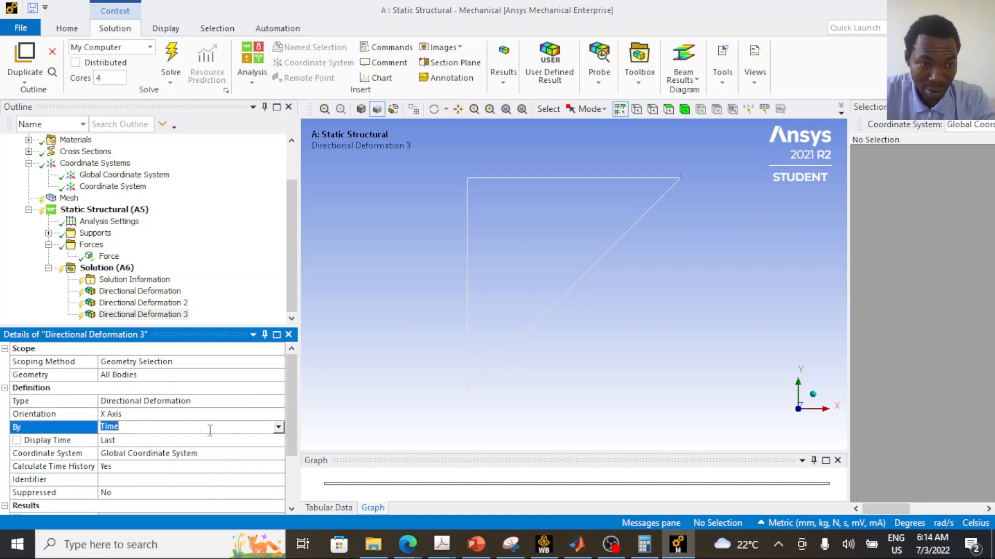
click(215, 454)
click(278, 454)
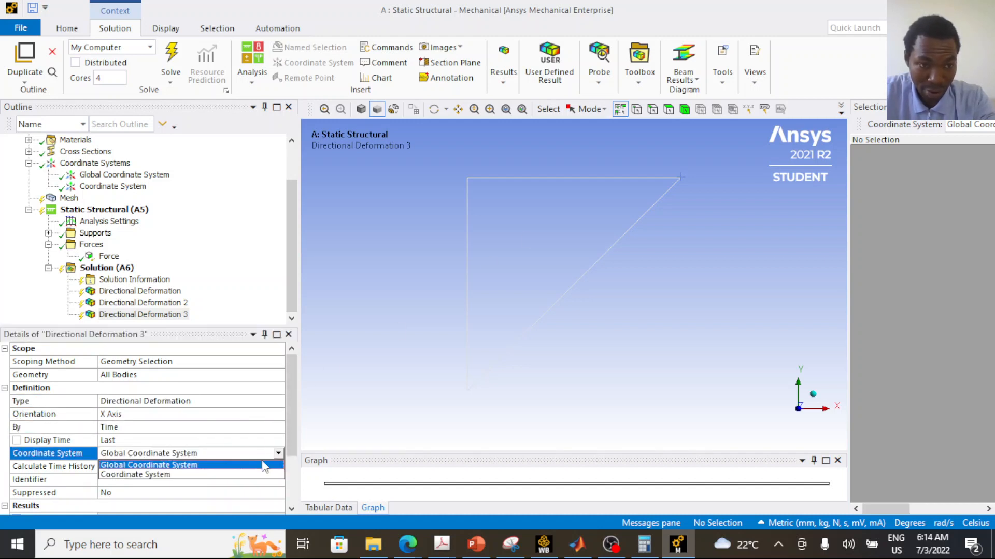
click(192, 475)
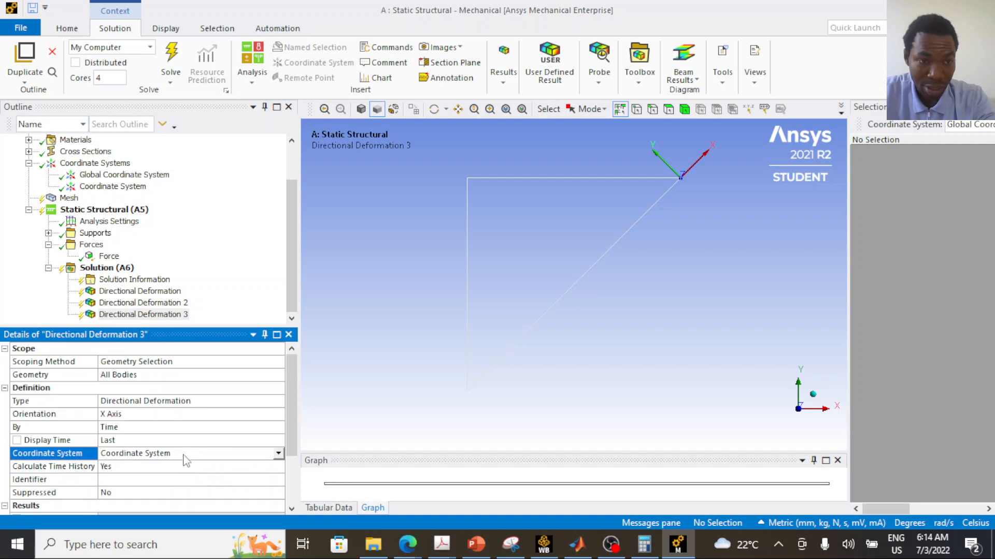
- Insert an Axial Force beam result under the Solution
right_click(123, 268)
mouse_move(224, 276)
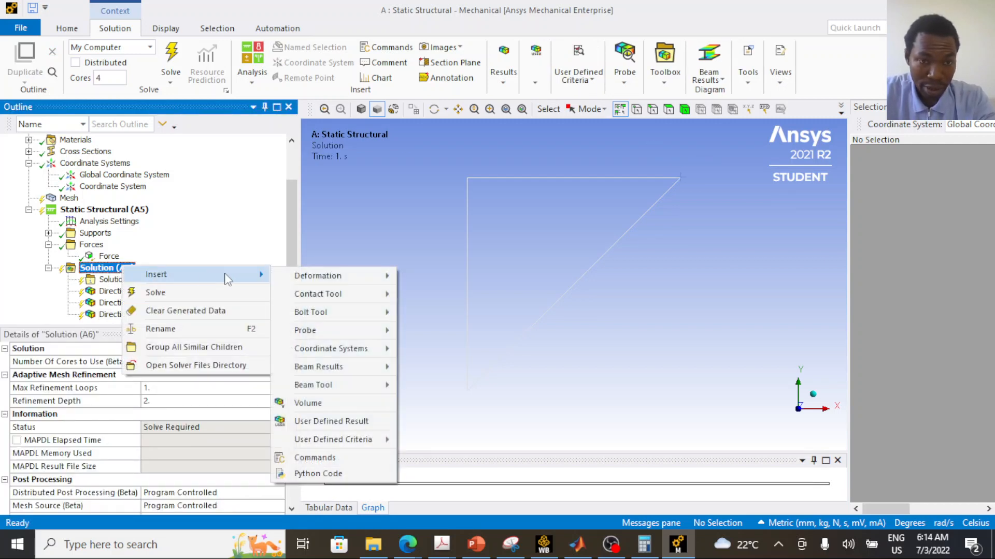
mouse_move(357, 376)
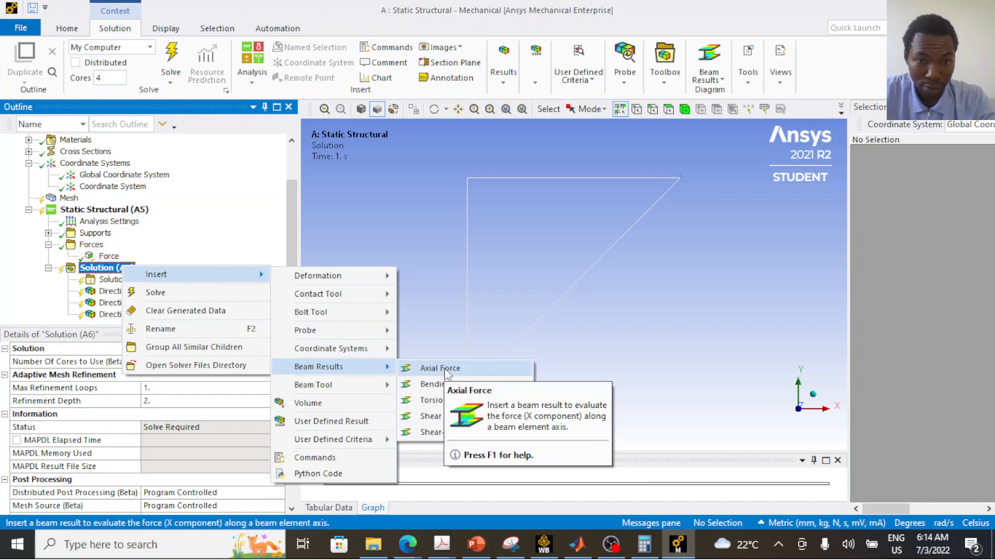
click(444, 368)
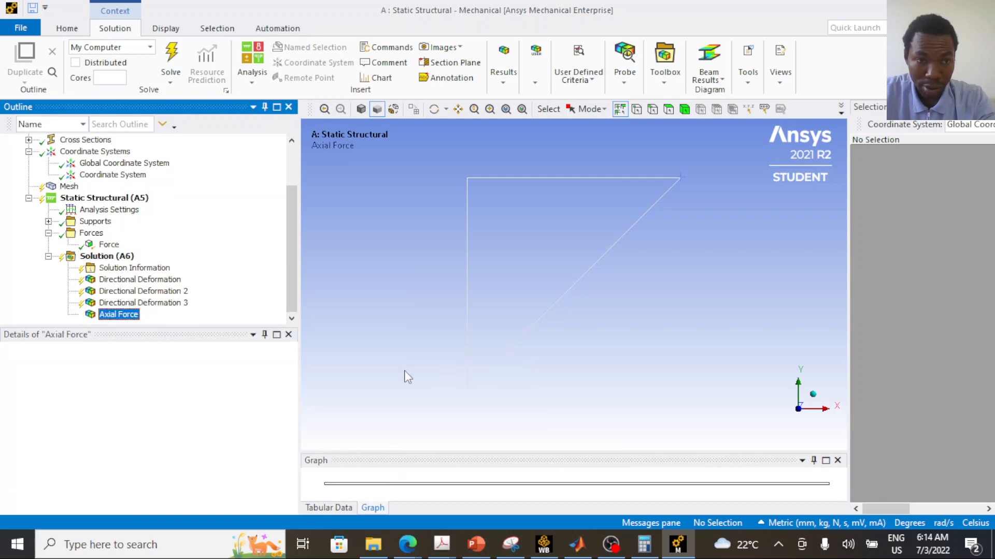
- Insert a Force Reaction probe under the Solution and assign it to the Displacement boundary condition
click(142, 257)
right_click(143, 262)
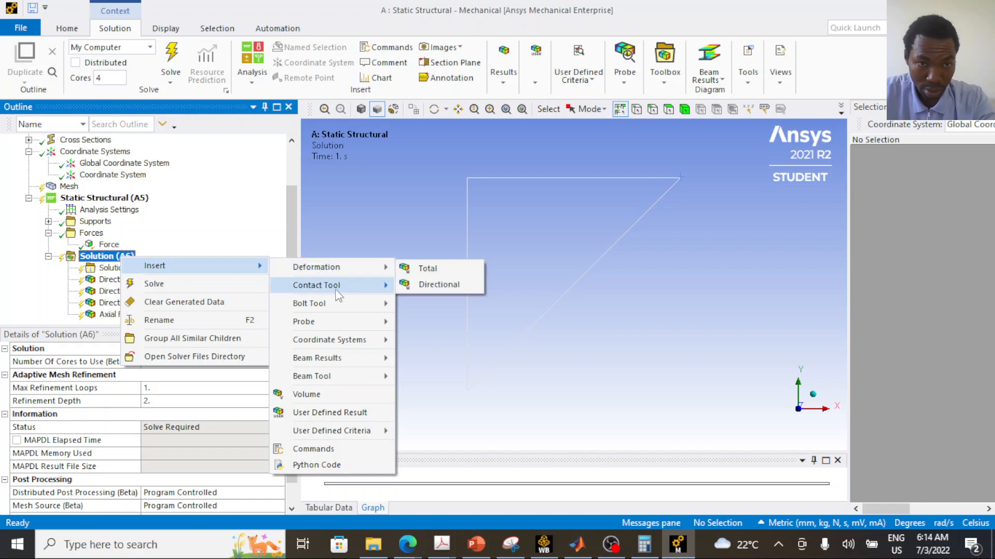
mouse_move(334, 322)
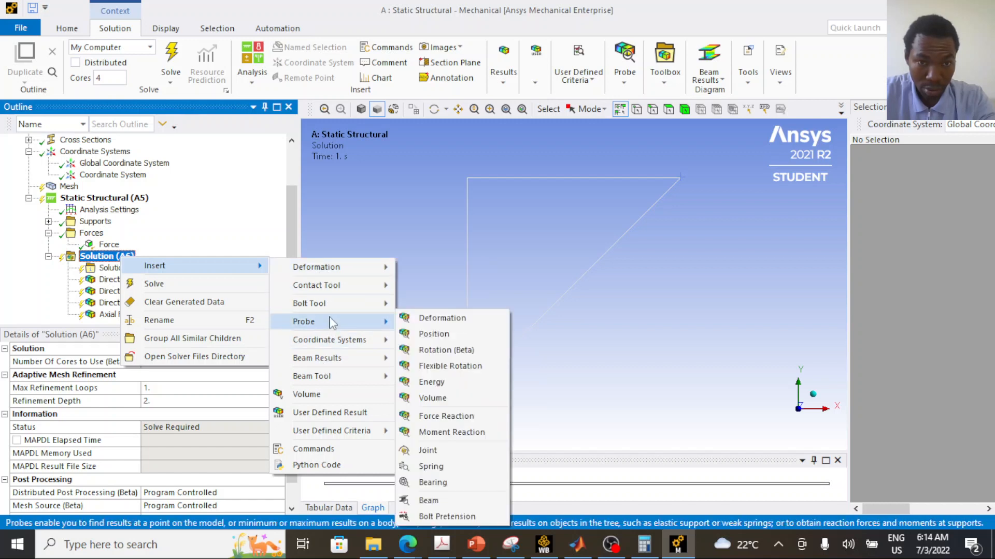
click(455, 418)
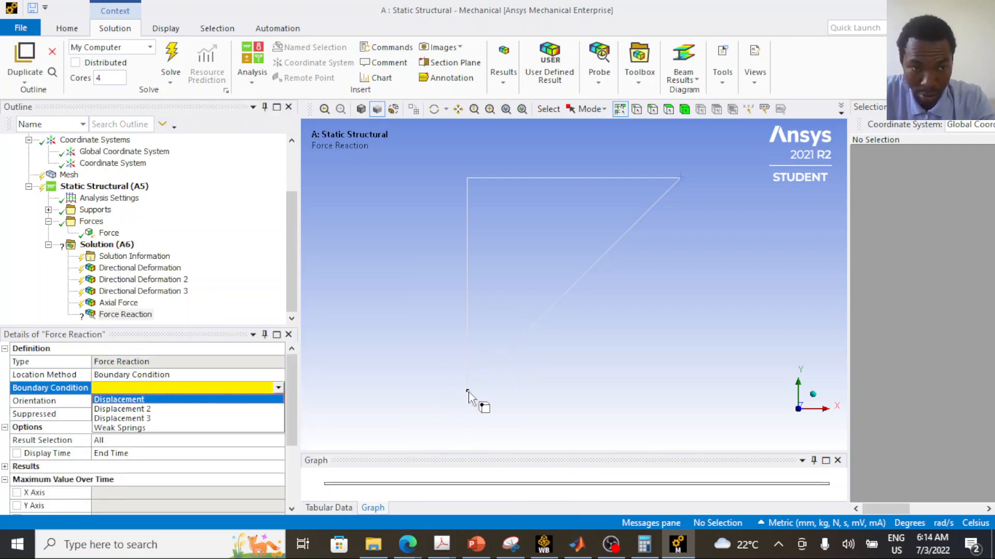
click(116, 401)
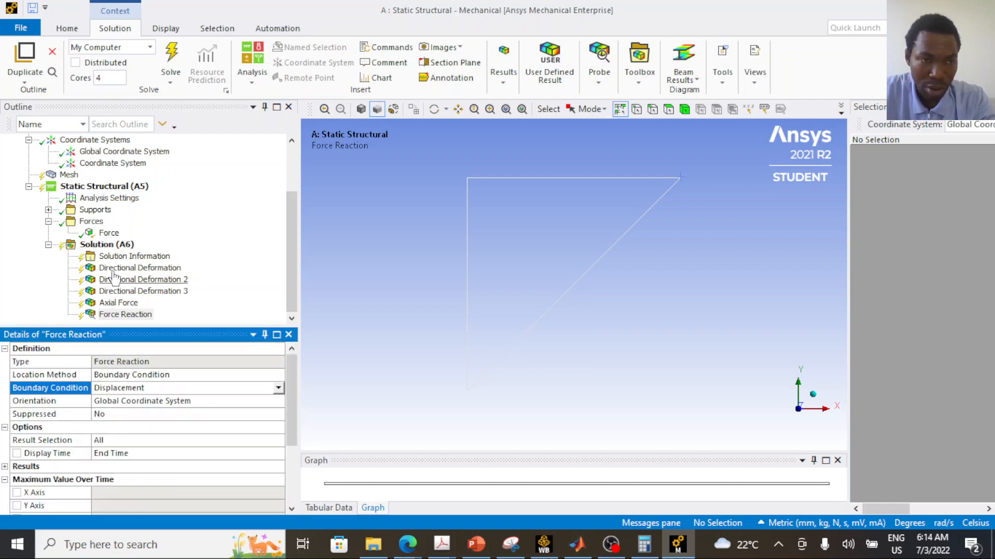
- Duplicate the Force Reaction probe and set the copy's boundary condition to Displacement 2
click(119, 314)
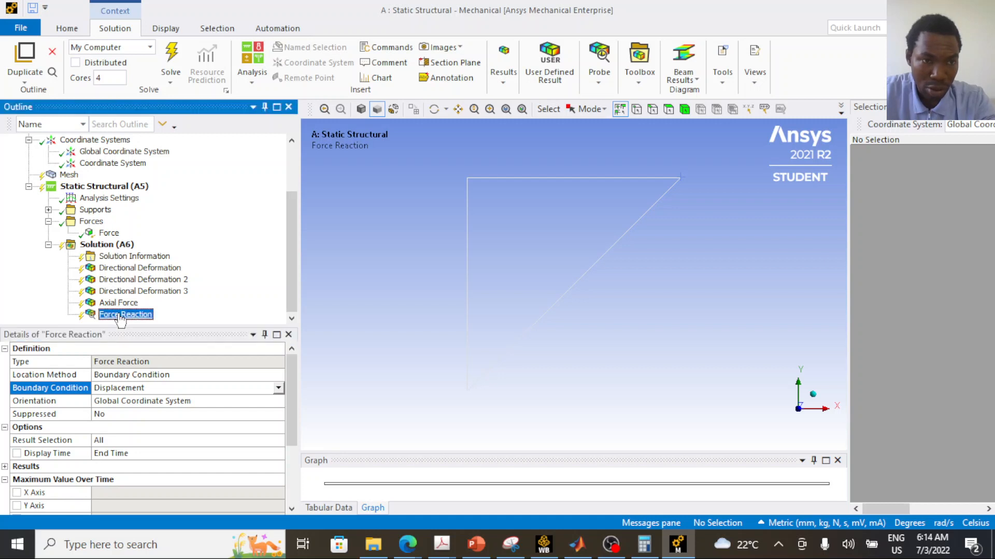
right_click(119, 314)
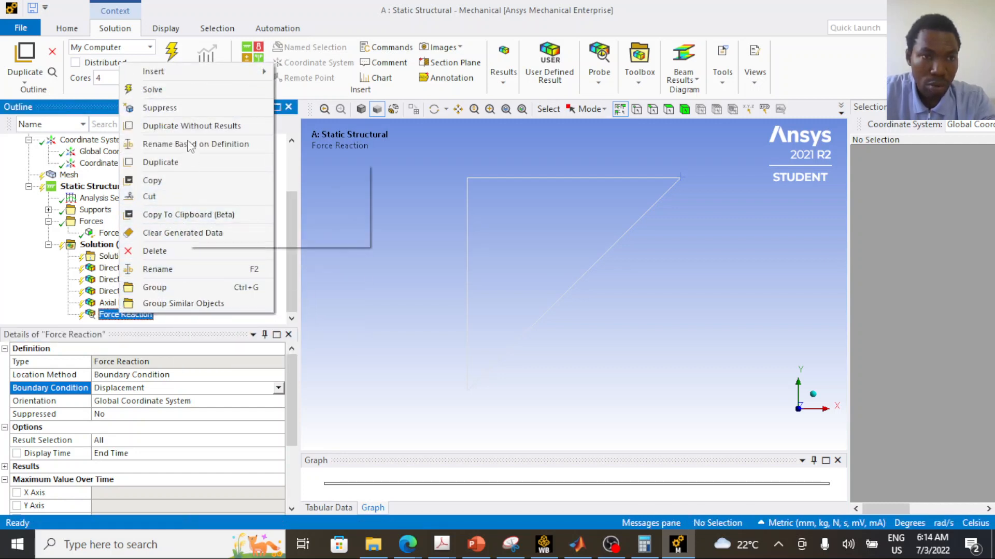
click(172, 161)
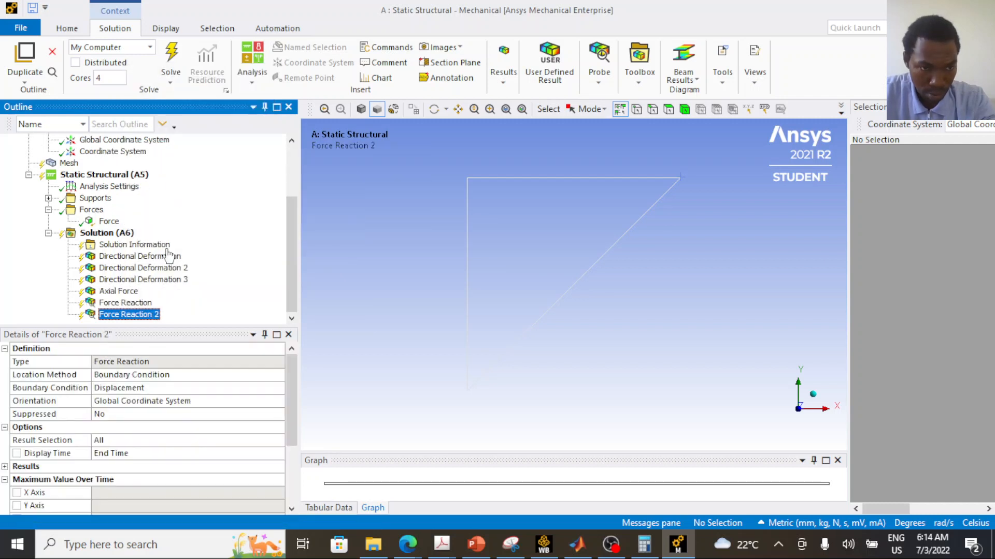
click(157, 387)
click(278, 388)
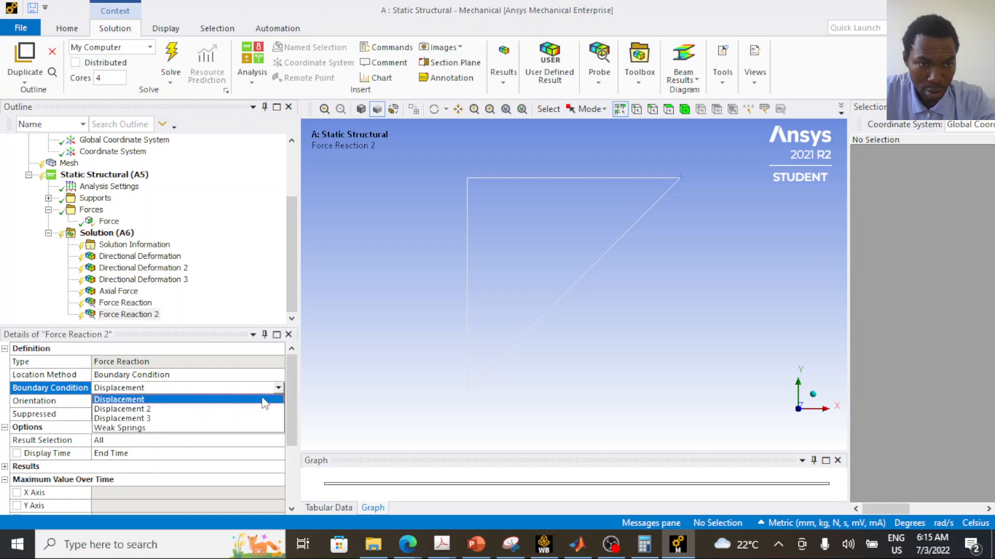
click(207, 410)
- Duplicate the second Force Reaction probe and set the new copy's boundary condition to Displacement 3
click(129, 316)
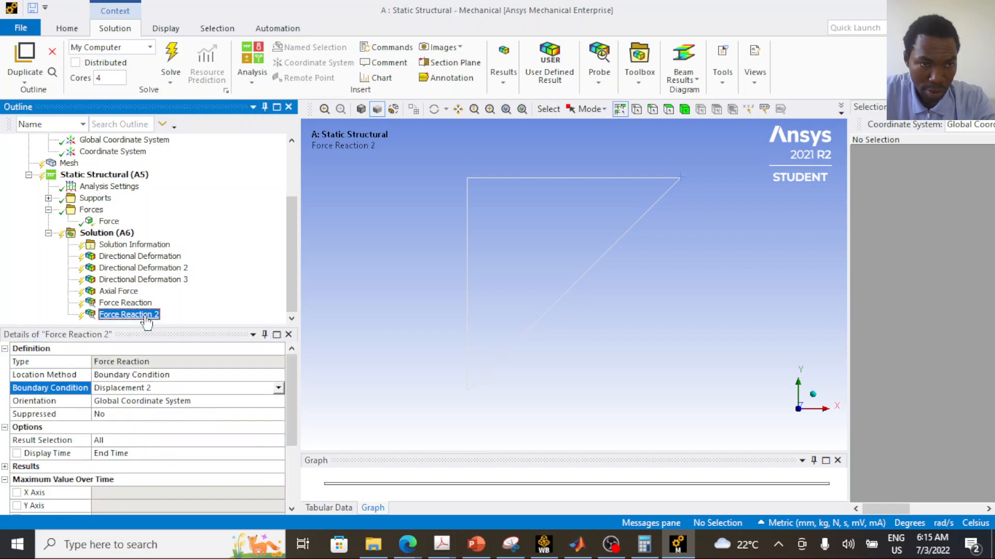
right_click(145, 315)
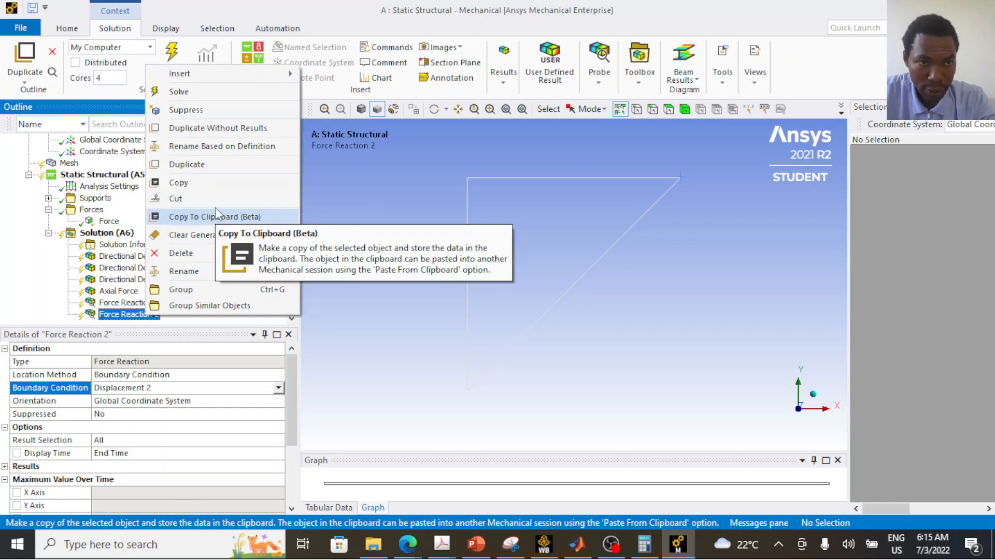
click(214, 164)
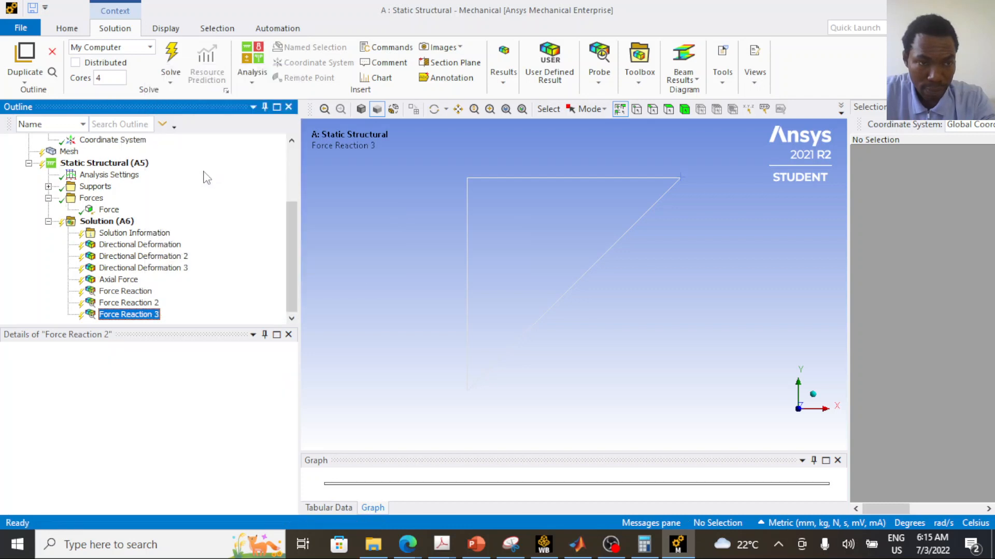
click(173, 389)
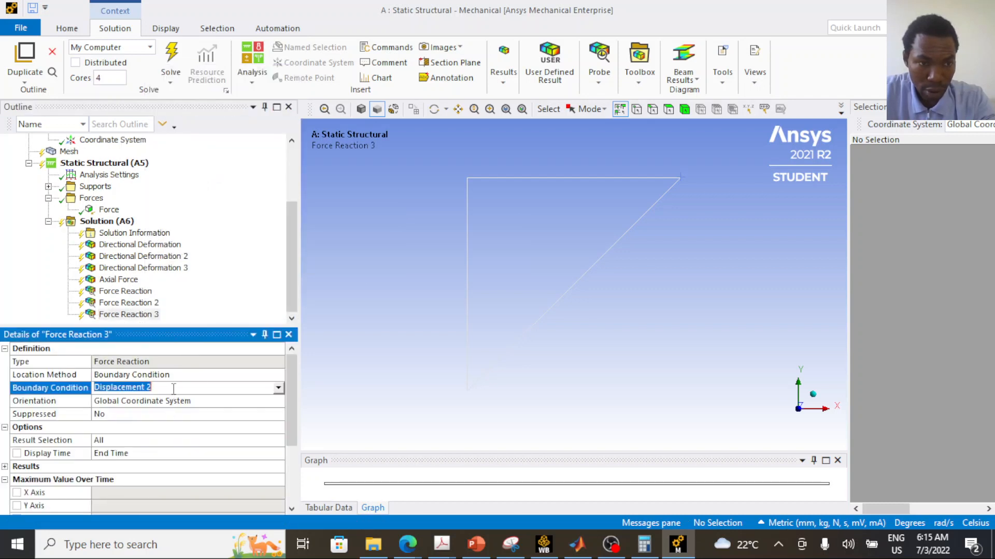
click(278, 388)
click(194, 417)
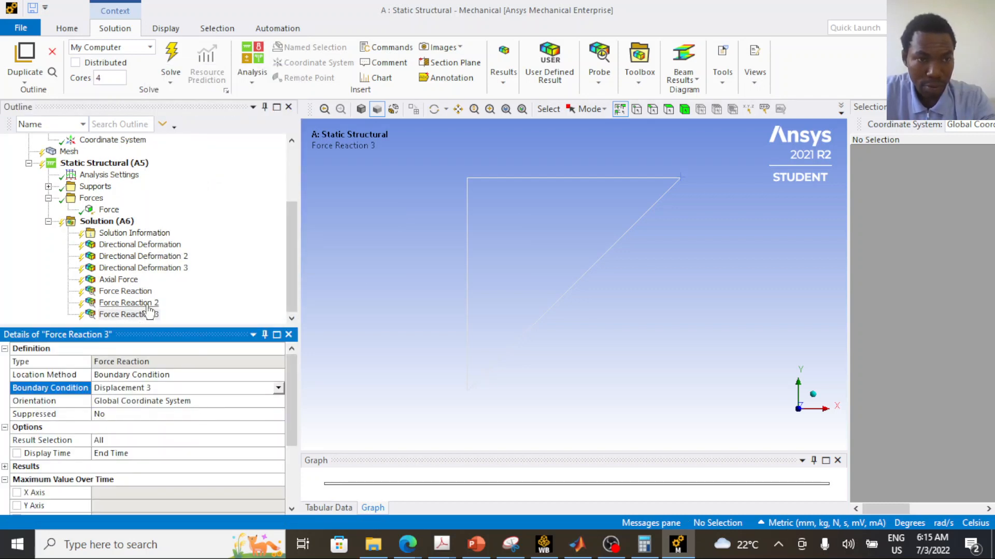
- Group the three Directional Deformation results into a folder named Displacement Results
click(144, 246)
shift+click(143, 256)
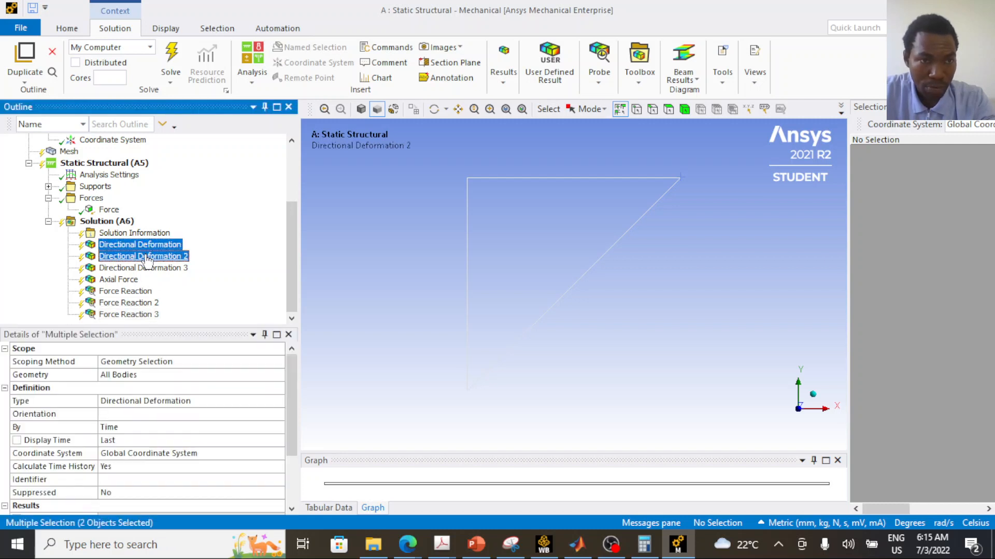
key(shift+Down)
right_click(141, 255)
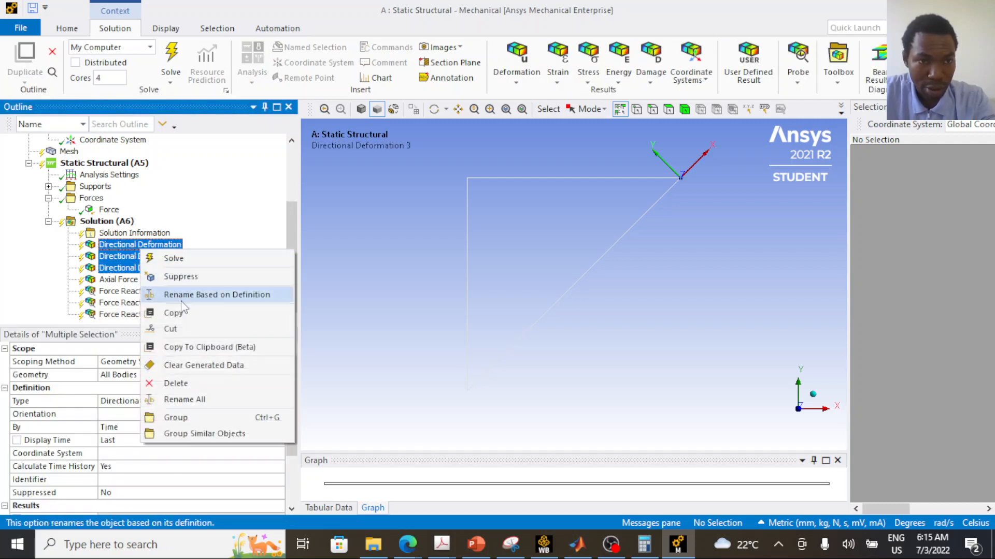
click(195, 417)
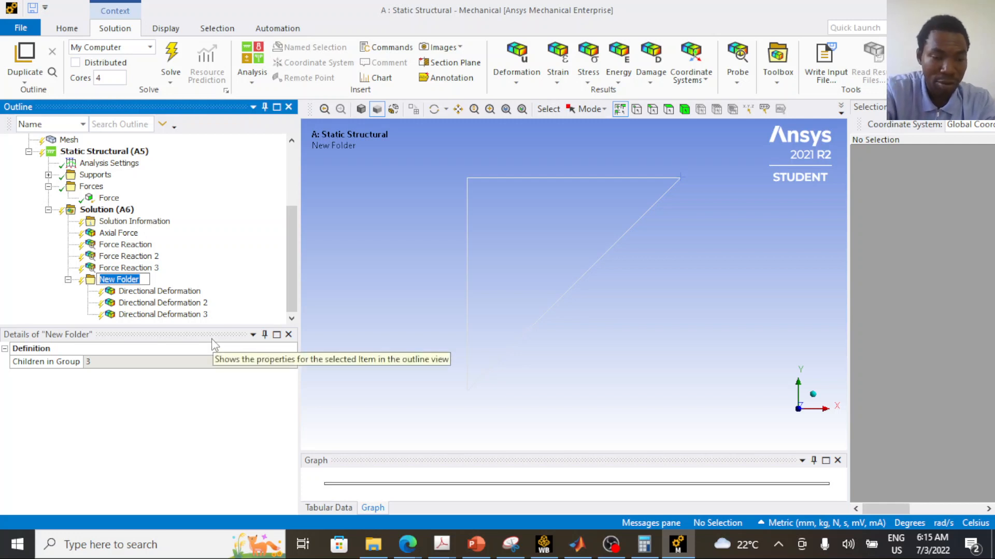
text(Def)
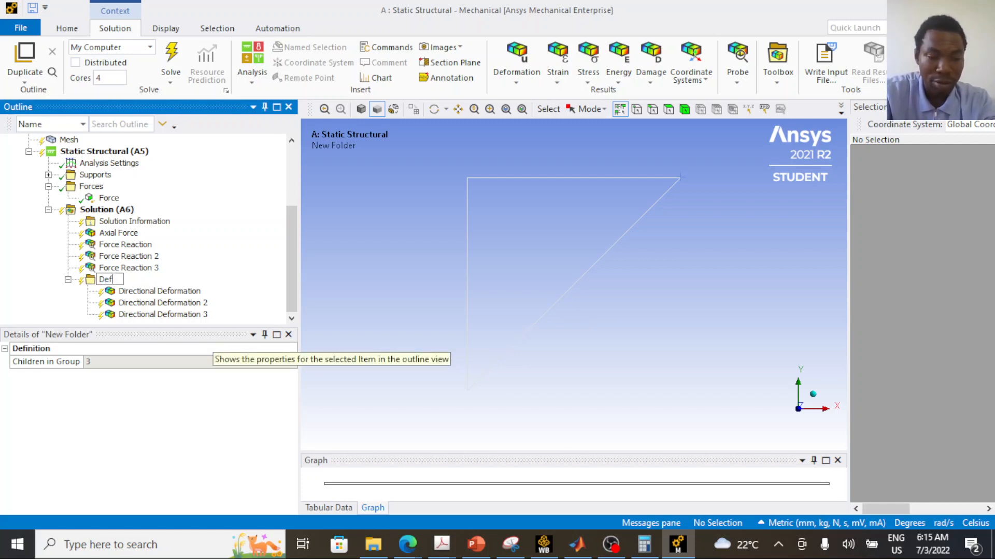
text(acti)
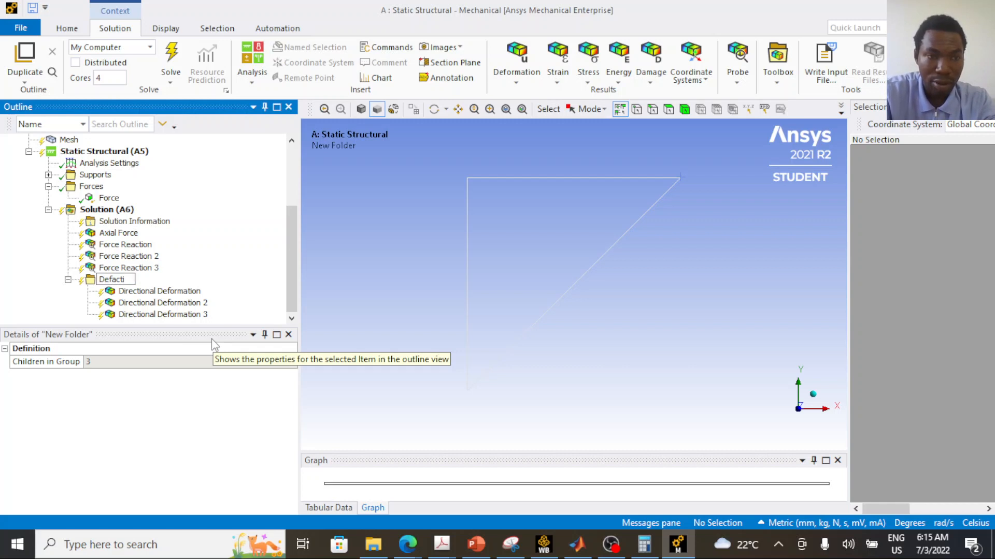
key(BackSpace)
key(BackSpace)
key(BackSpace)
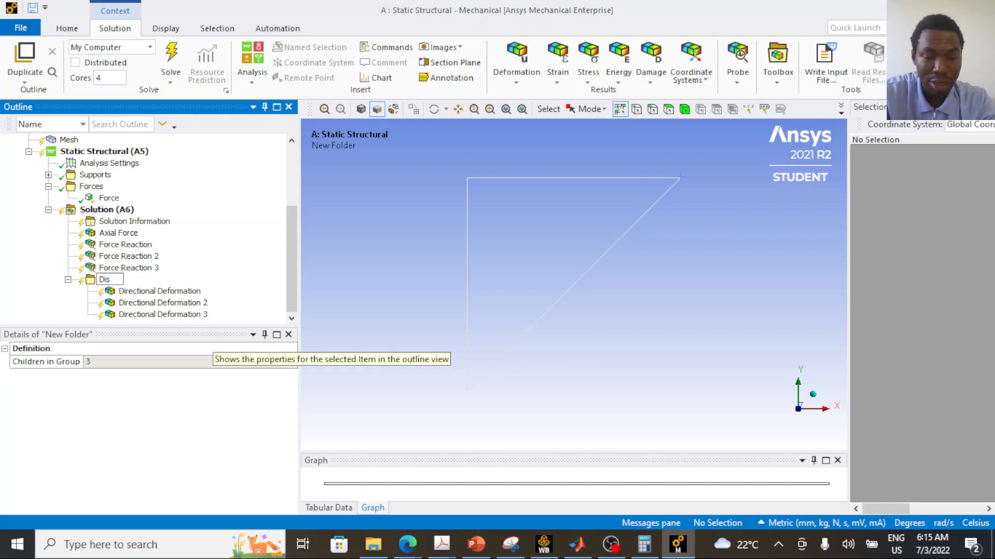
text(placeme)
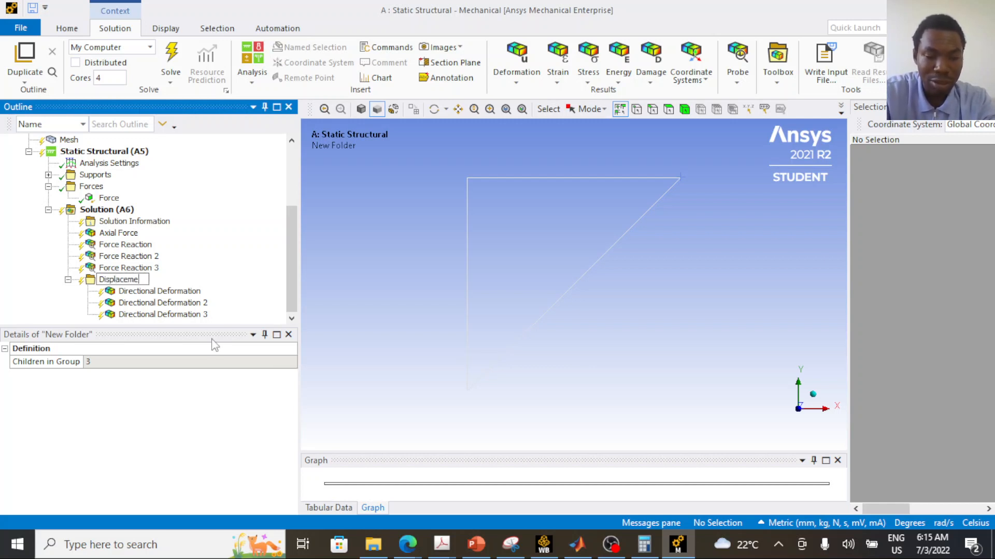
text(nt Resu)
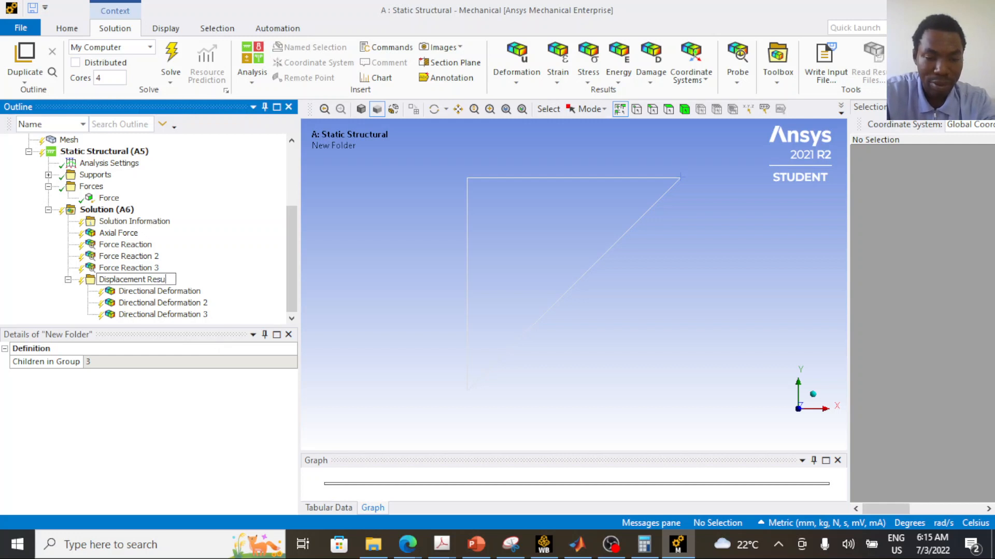
text(lts)
key(Return)
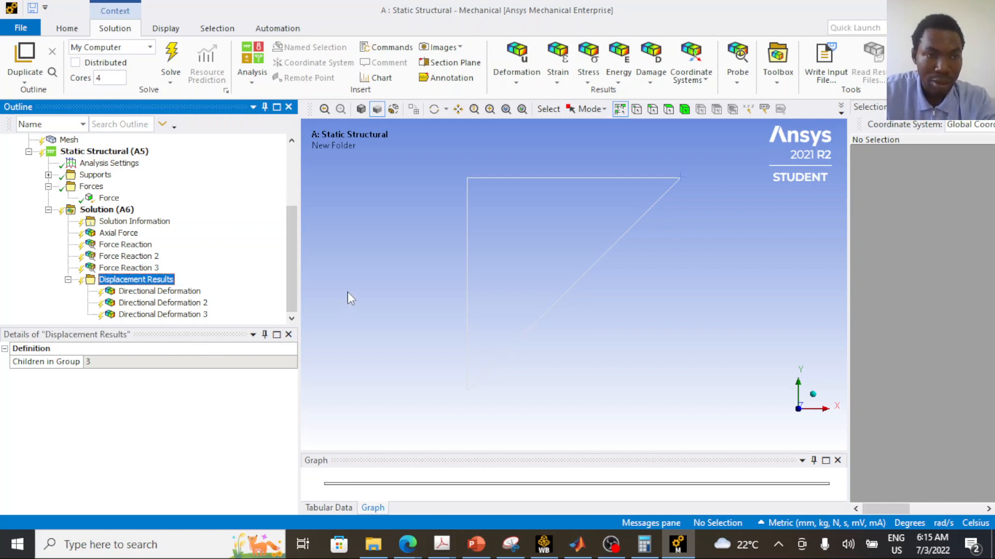
- Group the three Force Reaction probes into a folder named Support reaction results
click(125, 245)
ctrl+click(130, 256)
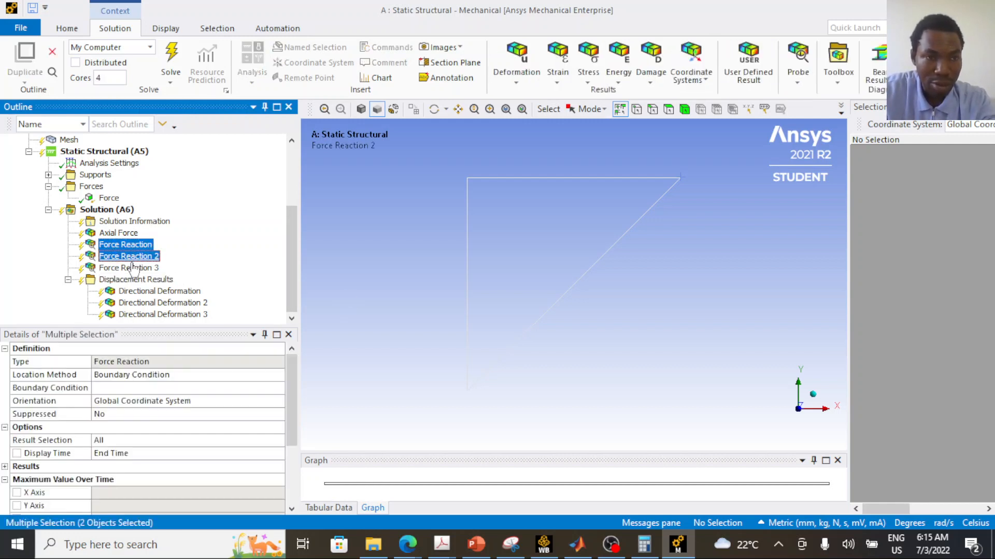
ctrl+click(133, 268)
right_click(133, 268)
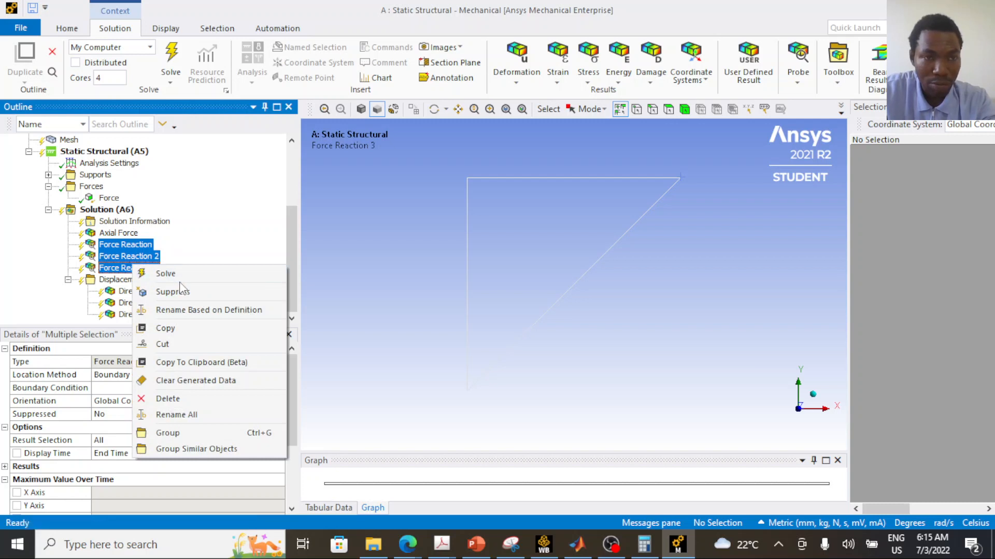
click(182, 434)
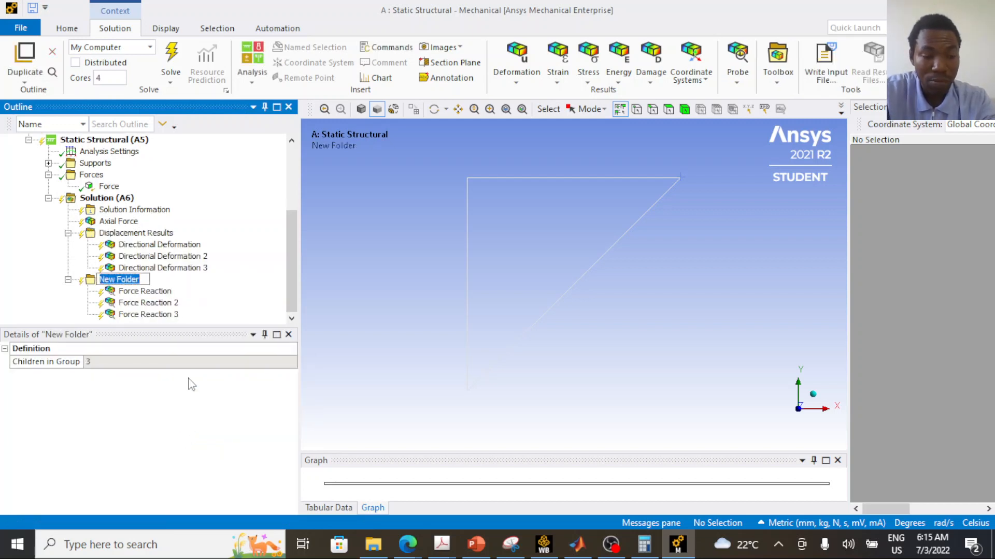
text(Support)
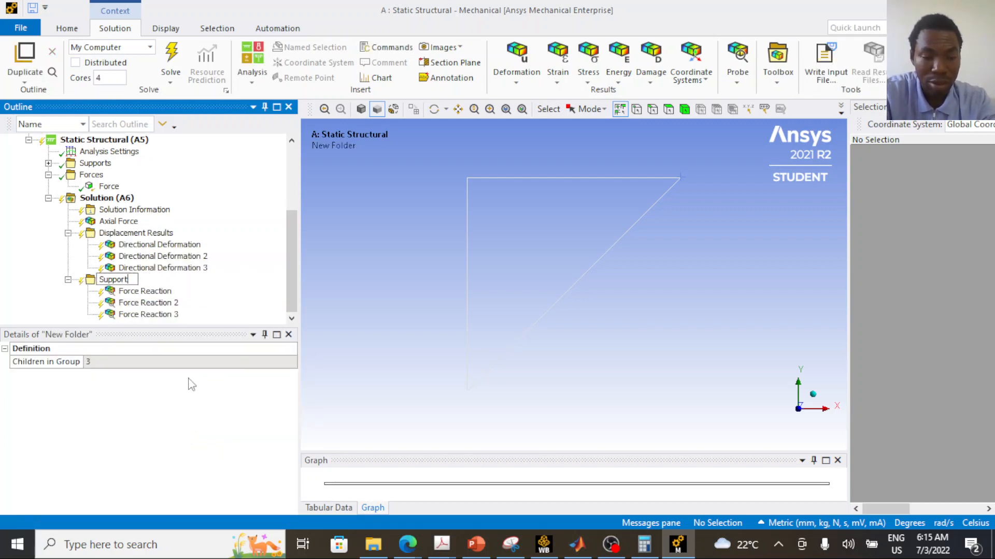
text( rea)
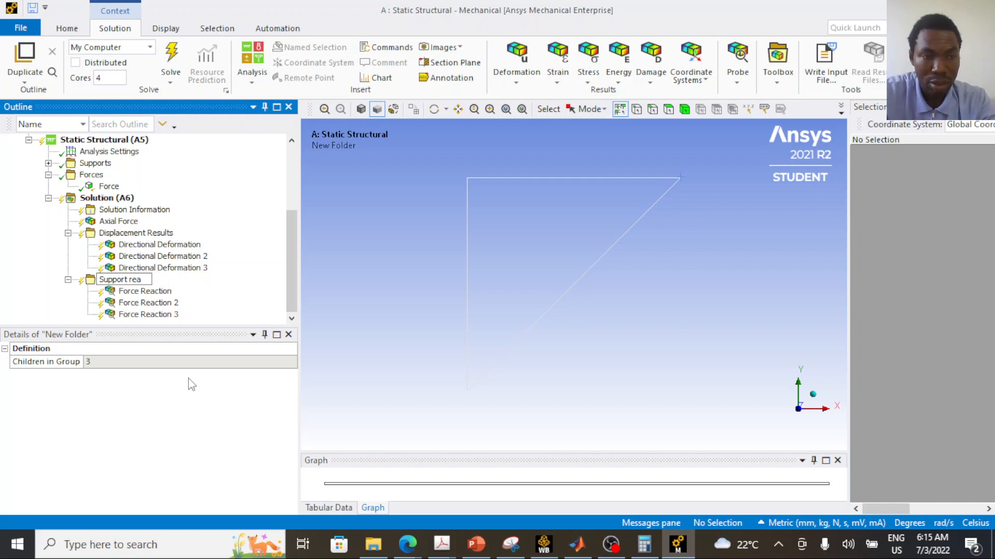
text(ction )
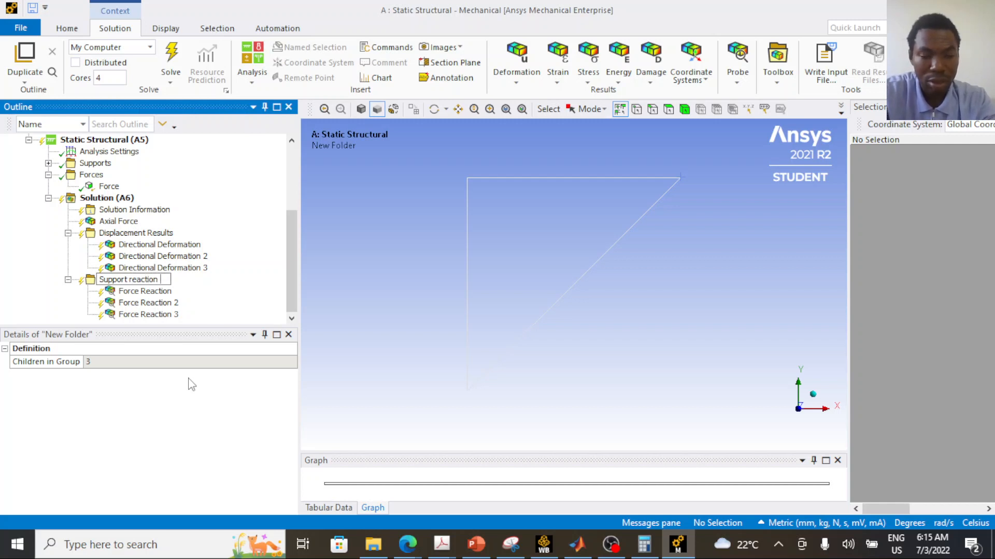
text(results)
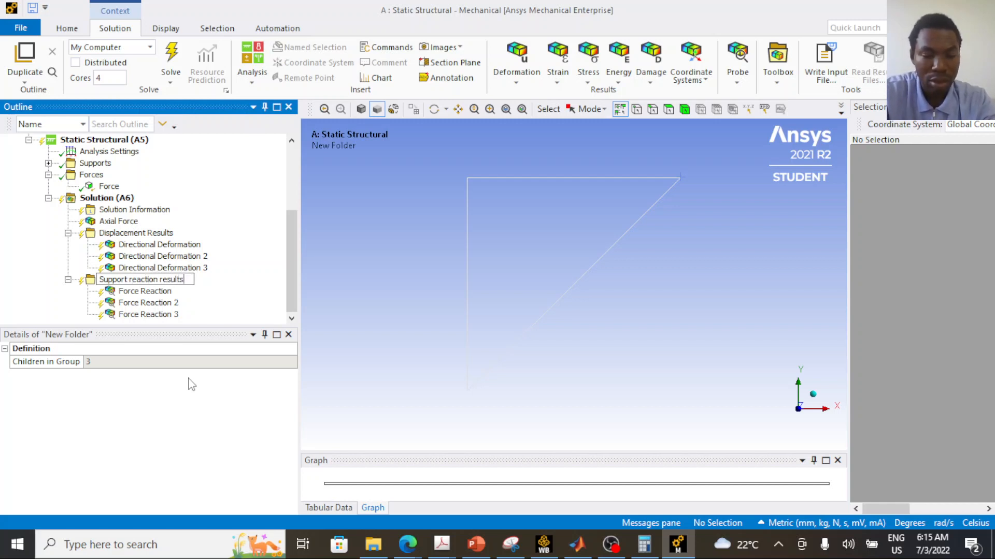
key(Return)
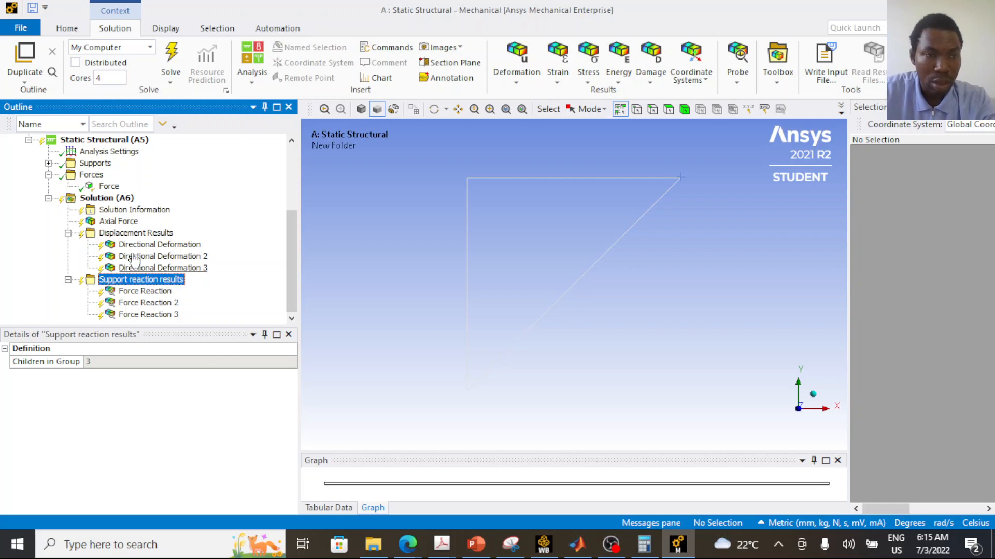
- Group the Axial Force result into a folder named Truss Element Axial Force
click(119, 221)
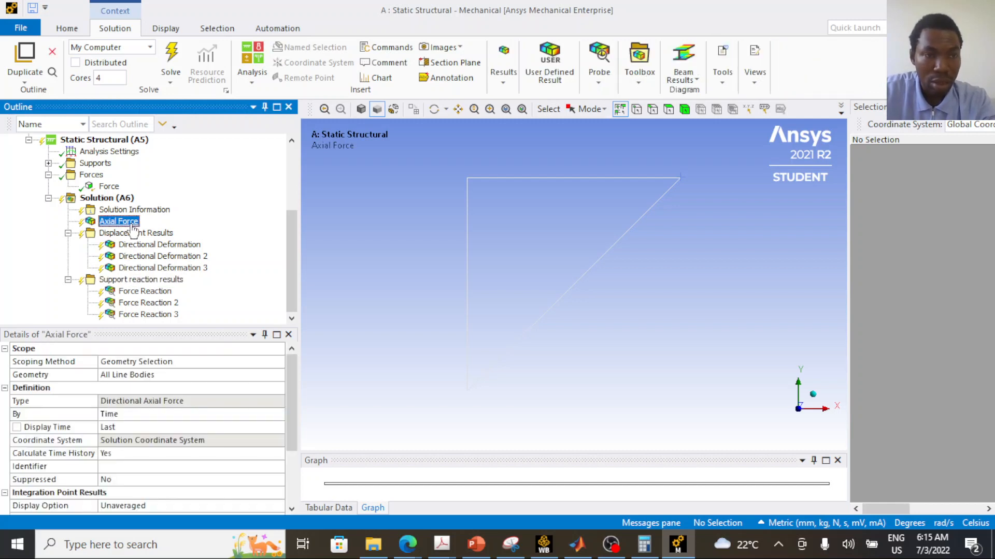
right_click(132, 227)
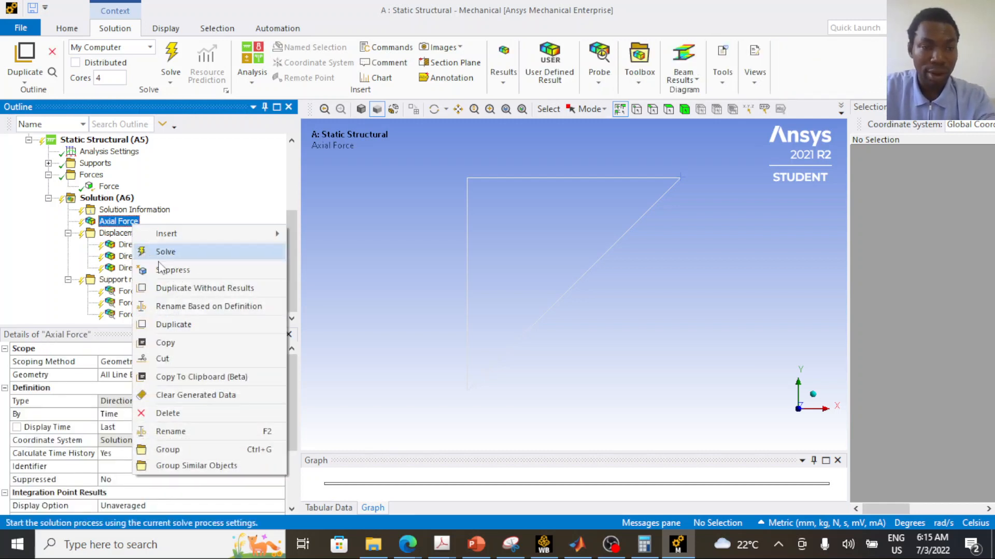
click(173, 448)
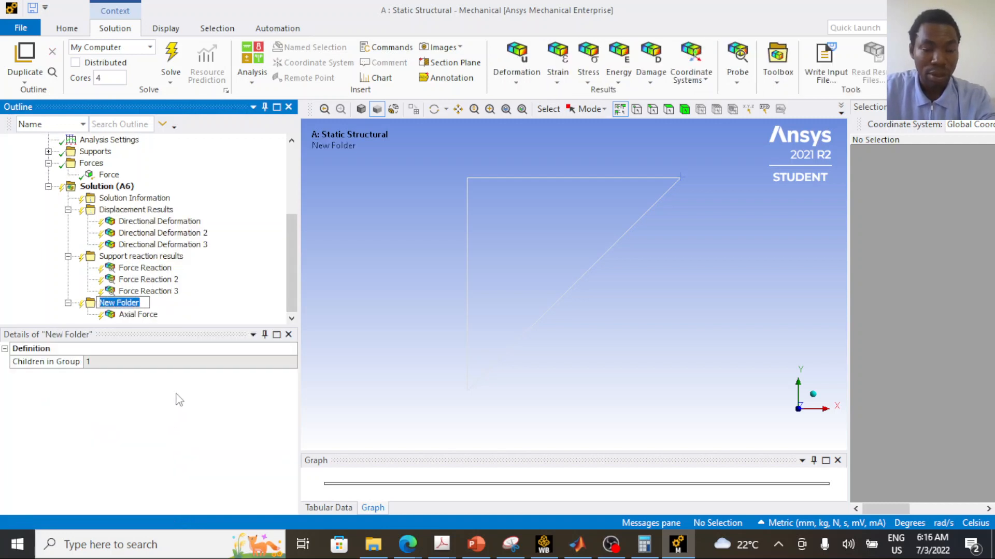
text(T)
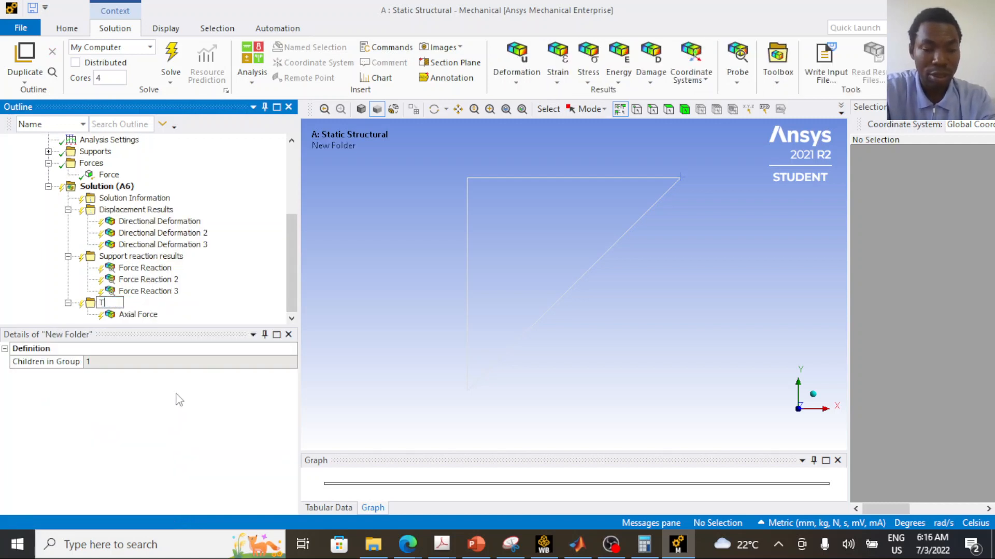
text(rud)
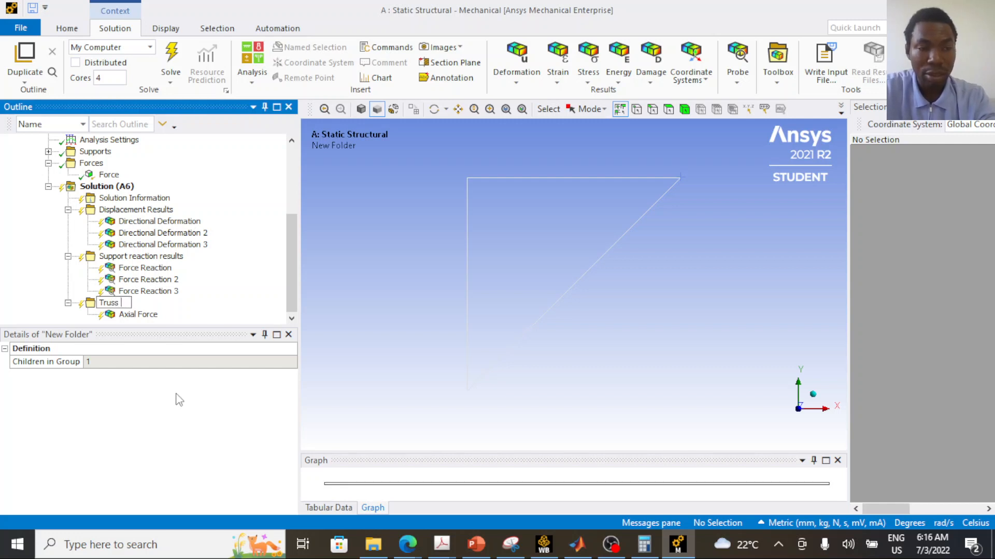
text(s E)
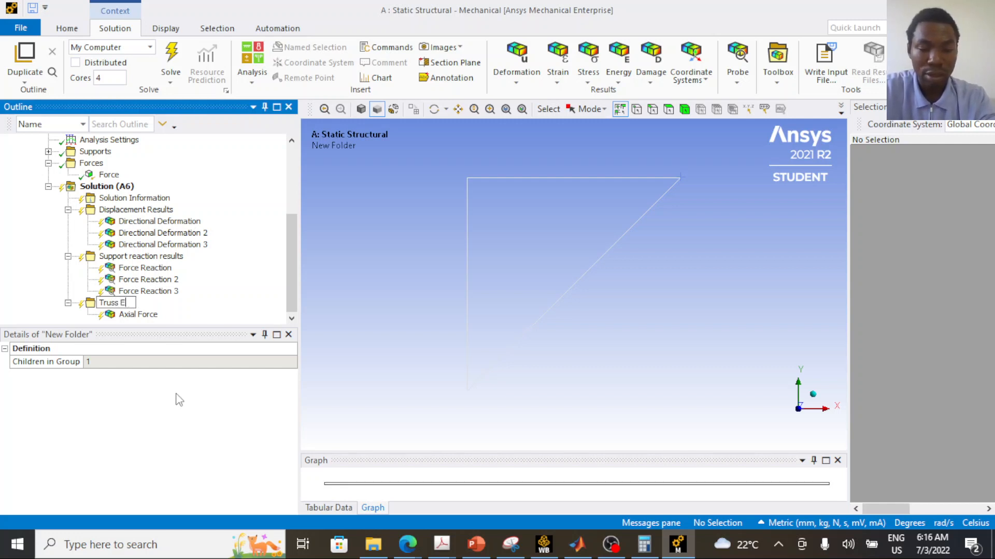
text(lement )
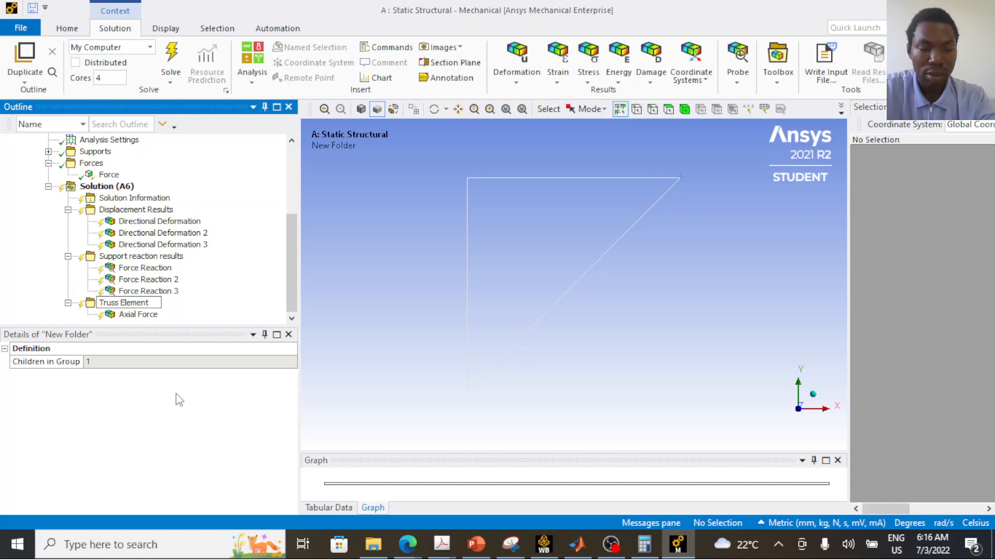
text(Axial Force)
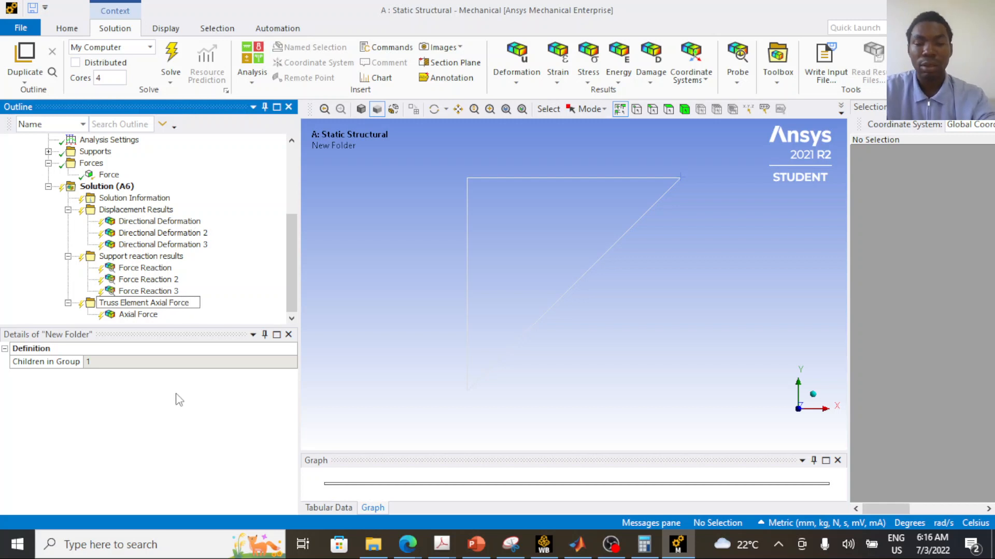
key(Return)
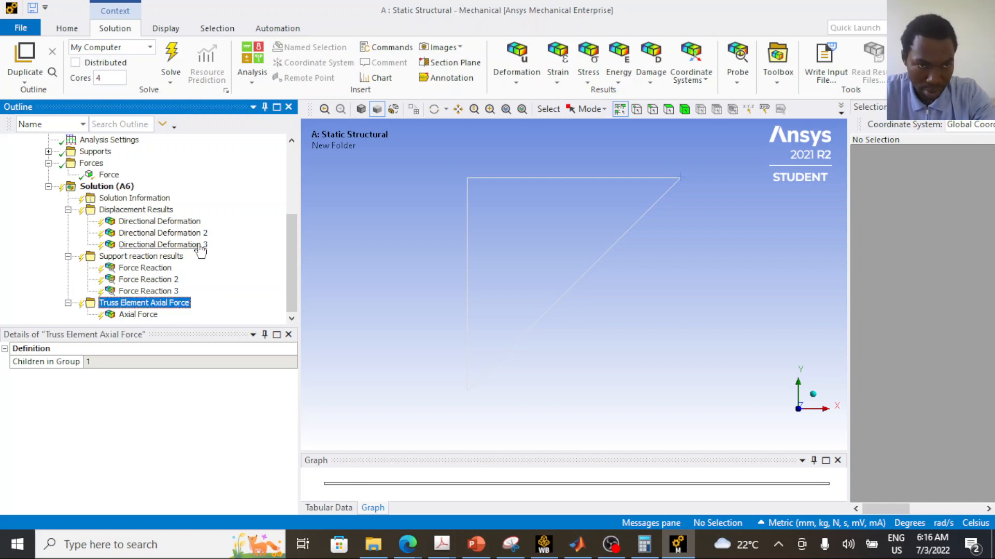
- Solve the static structural analysis and probe the X-axis directional deformation at the truss's bottom joint
click(187, 222)
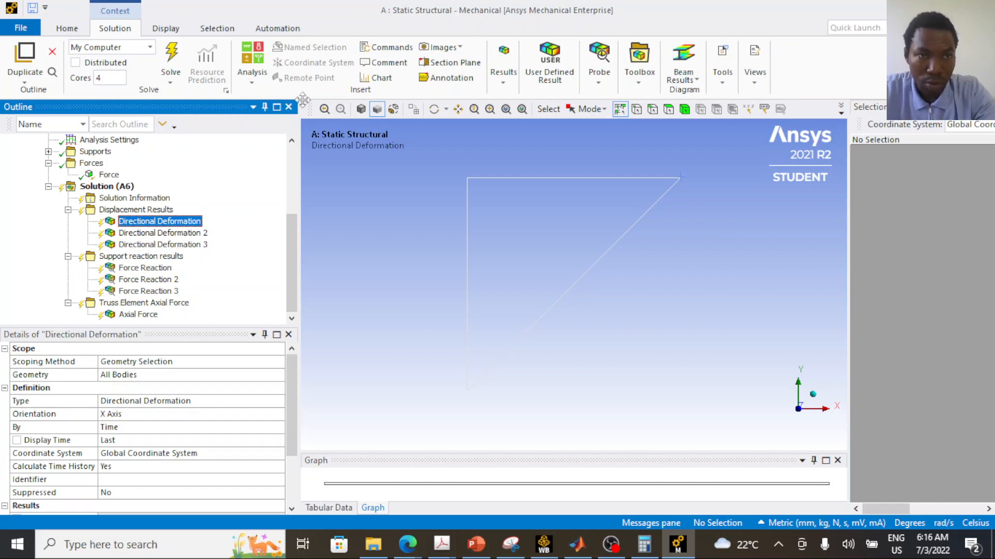
click(174, 57)
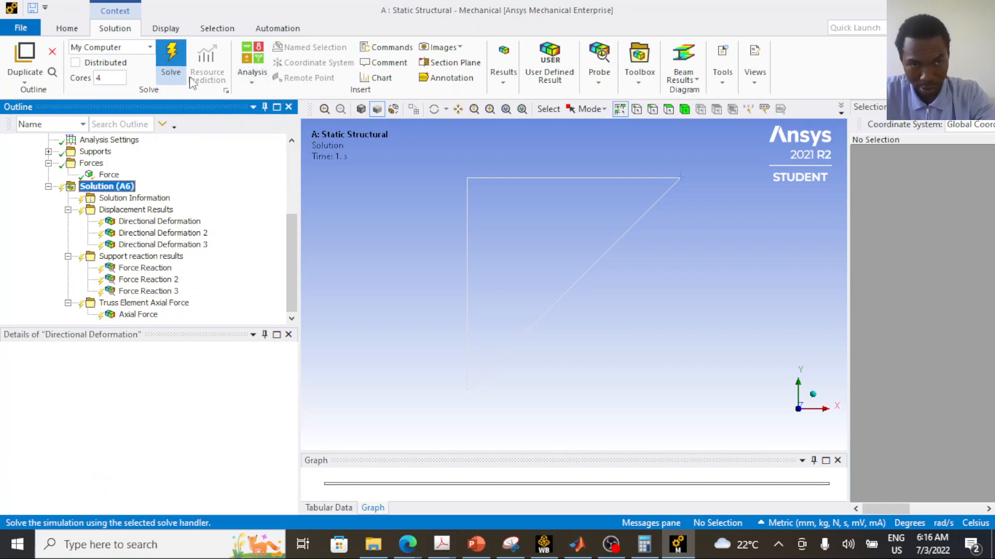
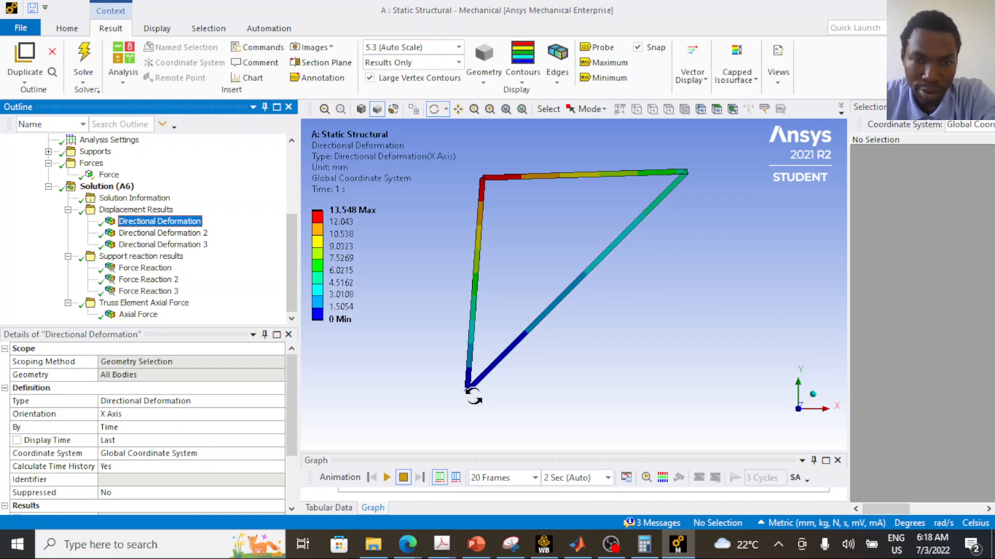
click(600, 47)
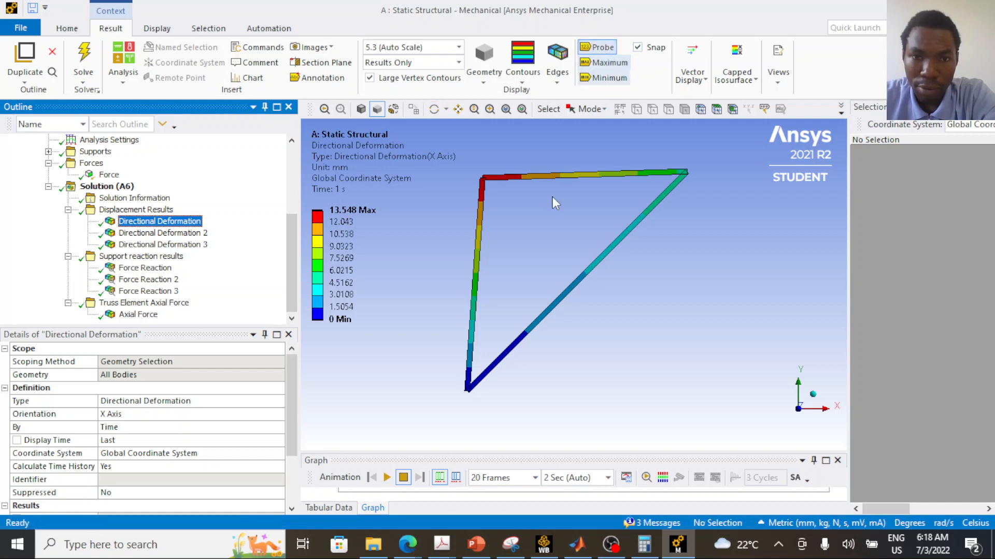
click(467, 392)
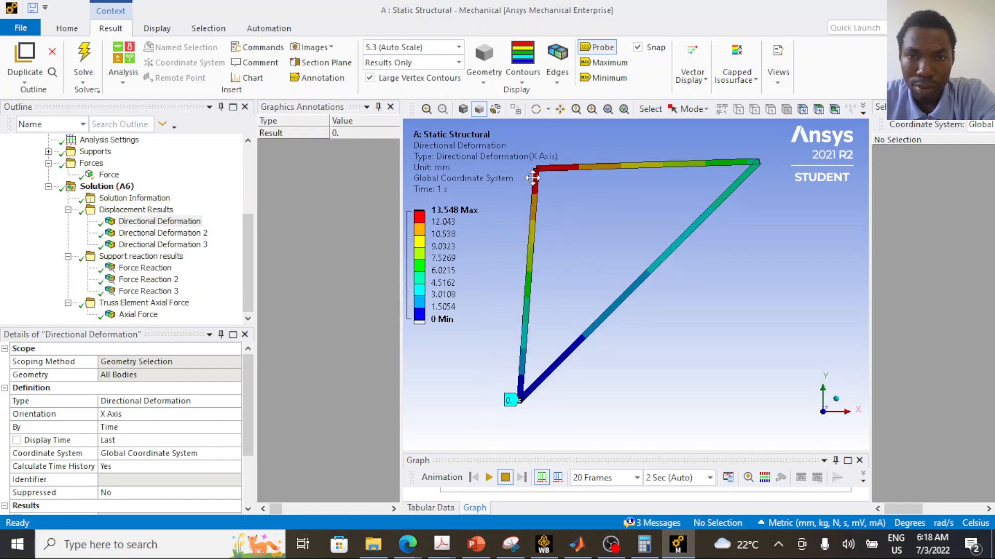
- Probe the X-axis directional deformation at the truss's upper-left and upper-right joints
click(591, 113)
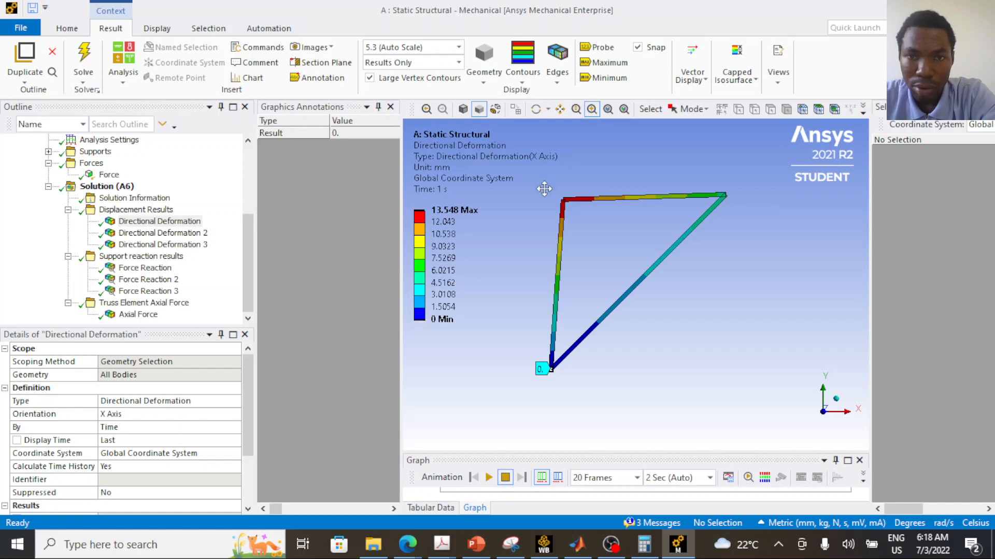
mouse_move(543, 188)
mouse_down()
mouse_move(559, 189)
mouse_move(541, 163)
mouse_up()
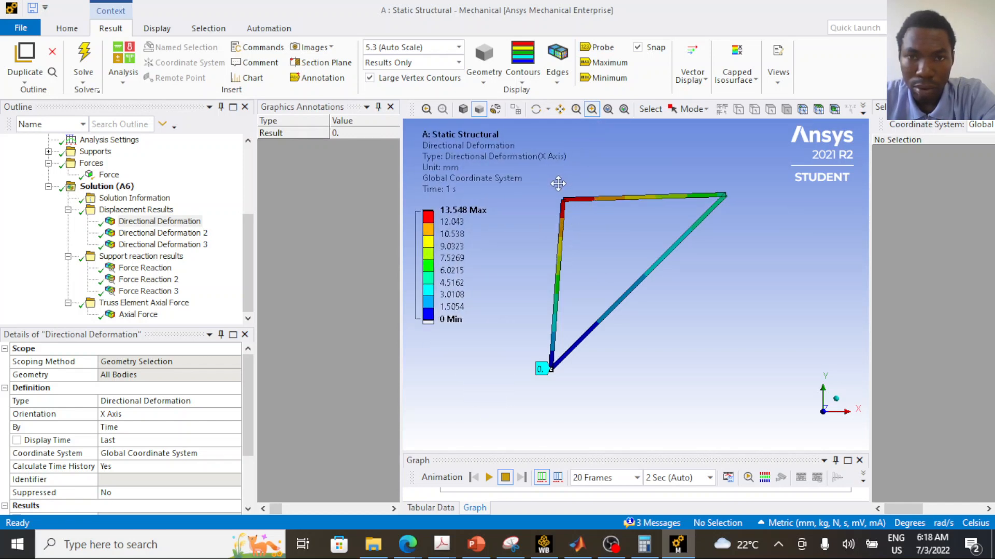
drag(721, 381, 540, 167)
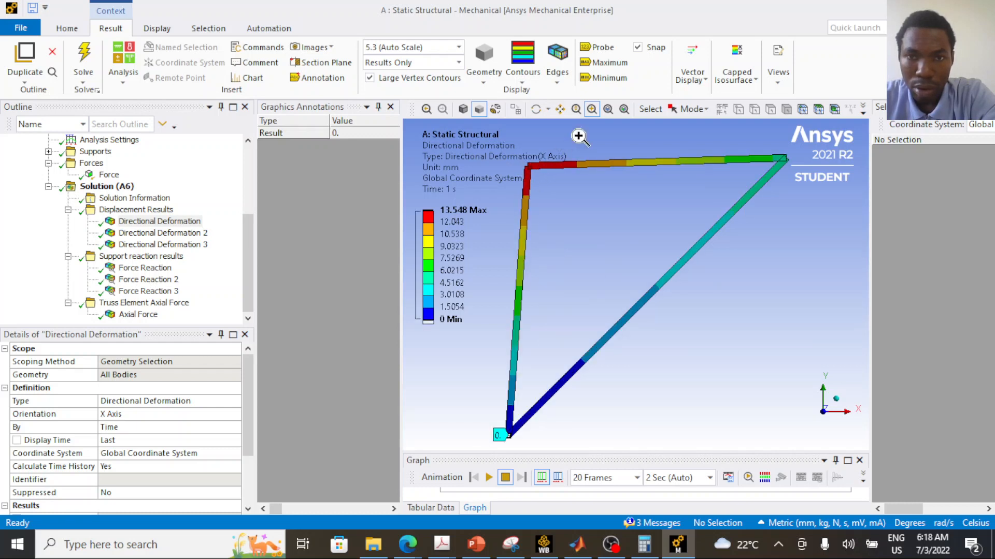
click(597, 47)
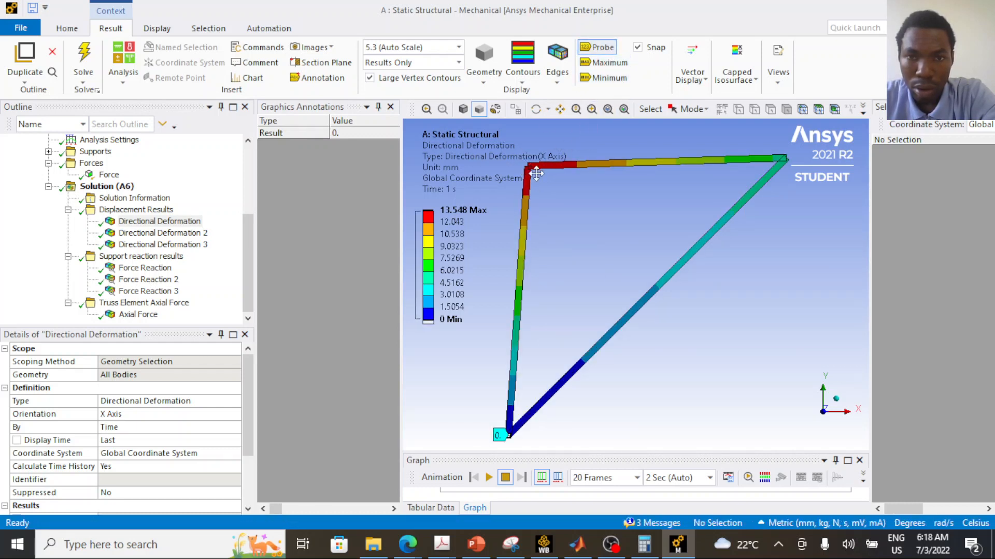
scroll(632, 266, down, 2)
scroll(632, 266, down, 1)
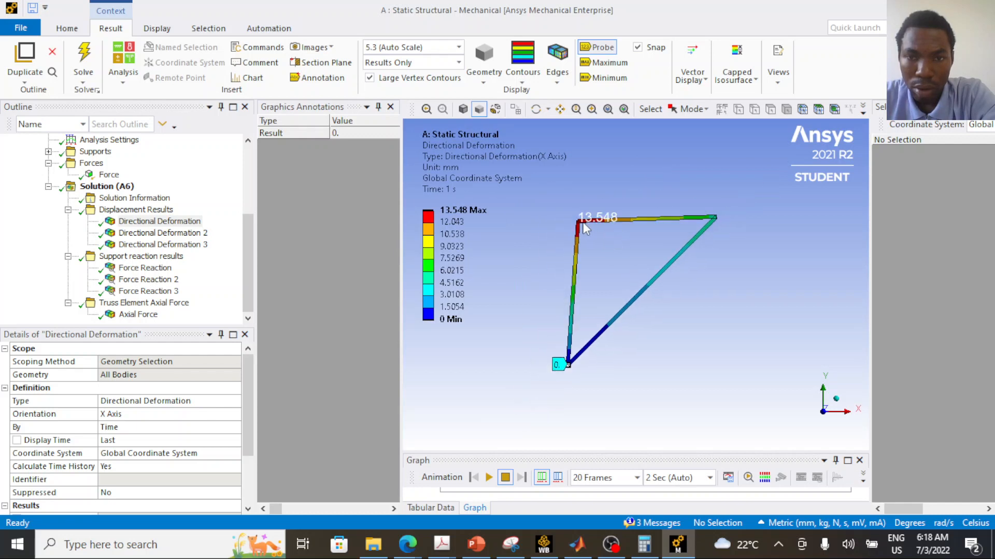
click(583, 222)
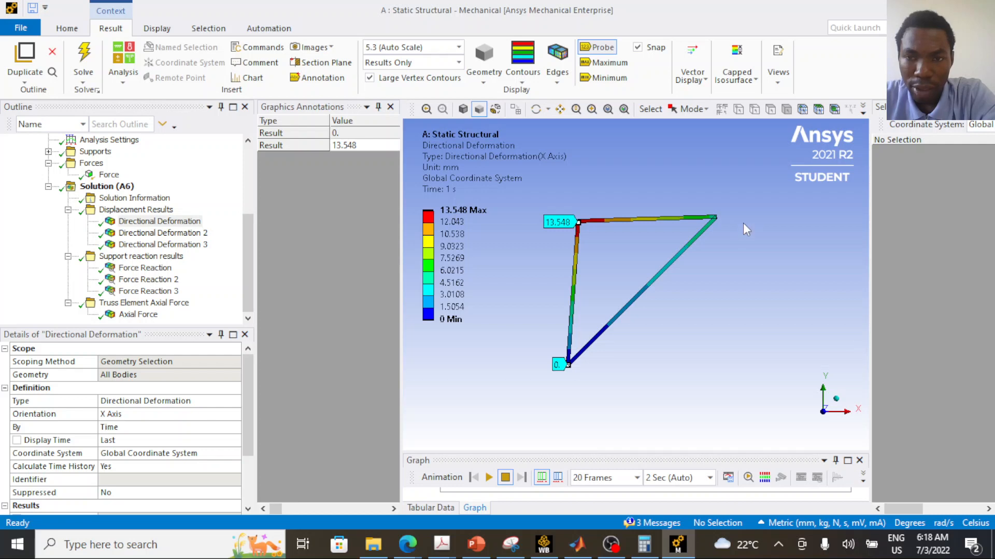
click(711, 217)
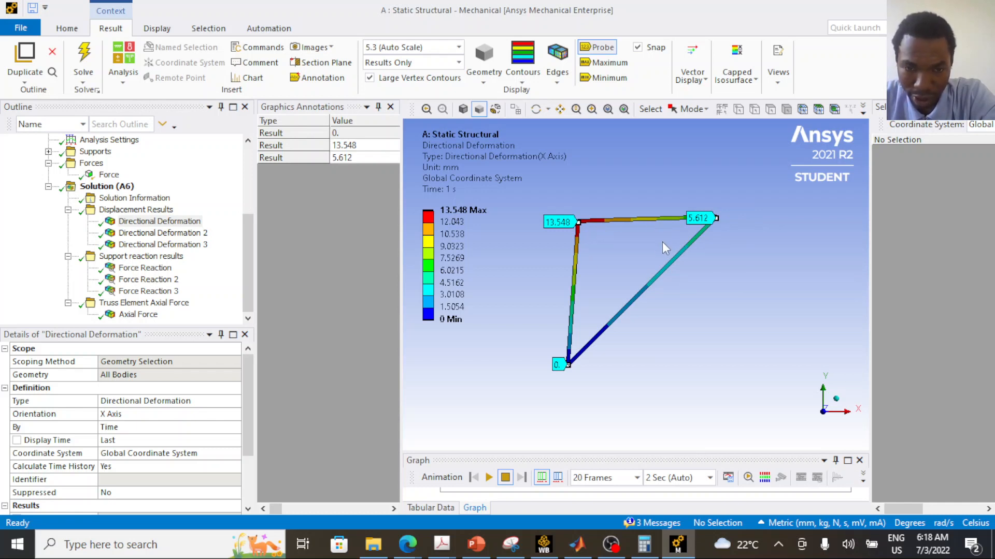
- Switch to MATLAB and examine the displacement vector Q in Multi_Point_Constraints.mlx for comparison with the probed deformations
click(578, 544)
scroll(487, 307, down, 20)
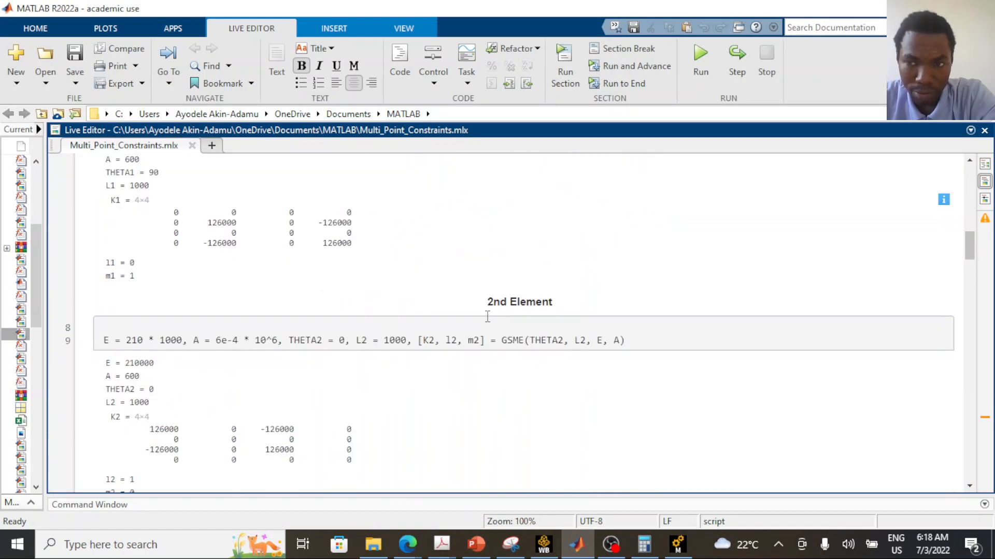
scroll(491, 321, down, 3)
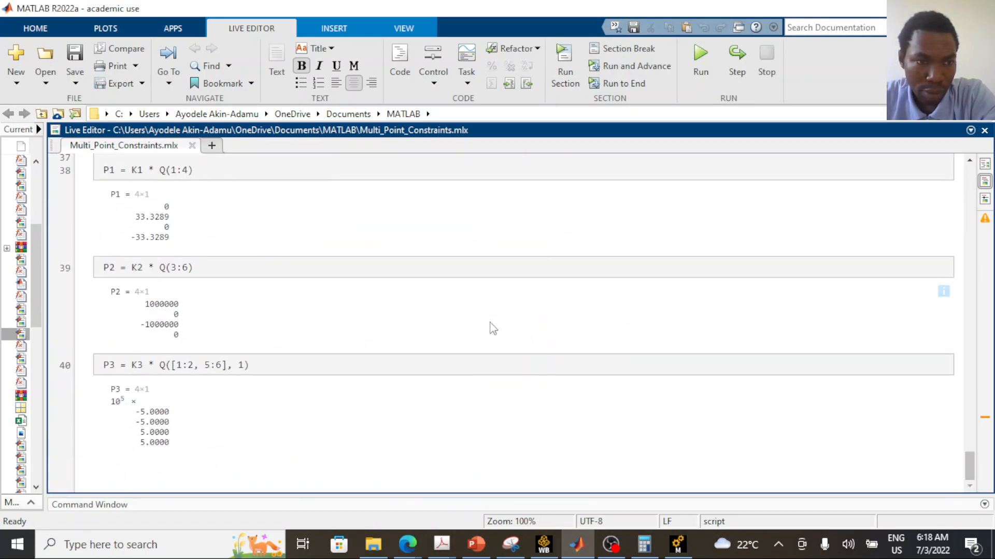
scroll(492, 327, up, 10)
scroll(492, 329, up, 12)
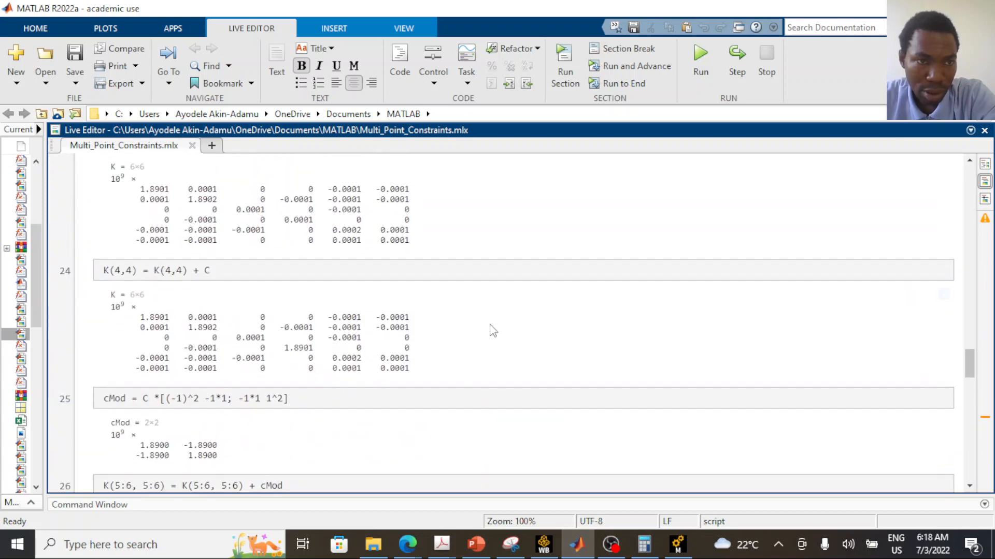
scroll(492, 324, up, 12)
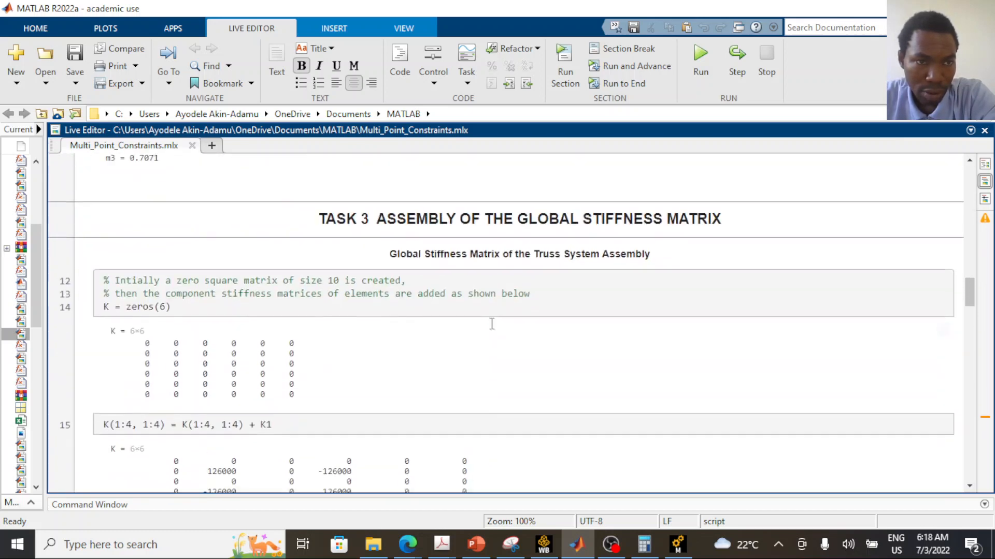
scroll(491, 323, down, 15)
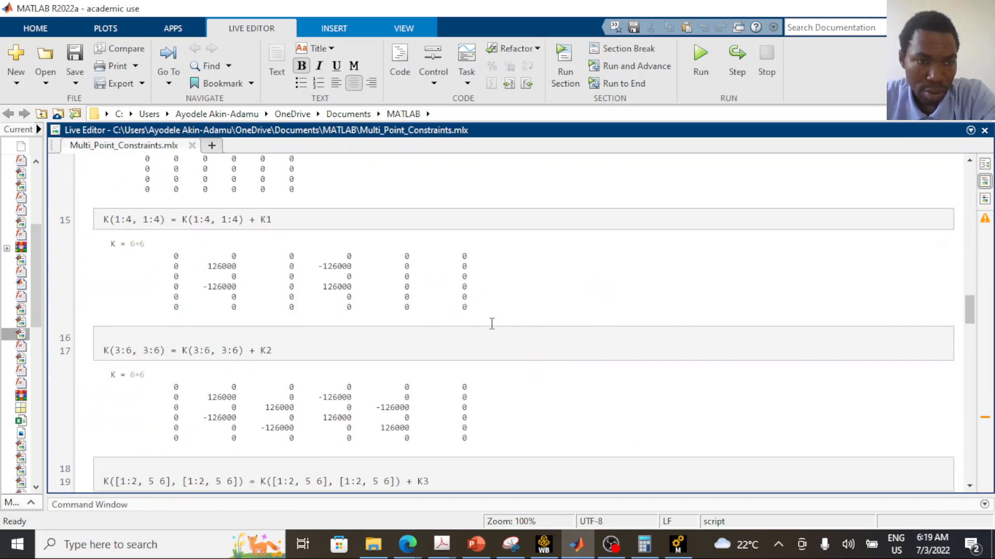
scroll(492, 327, down, 4)
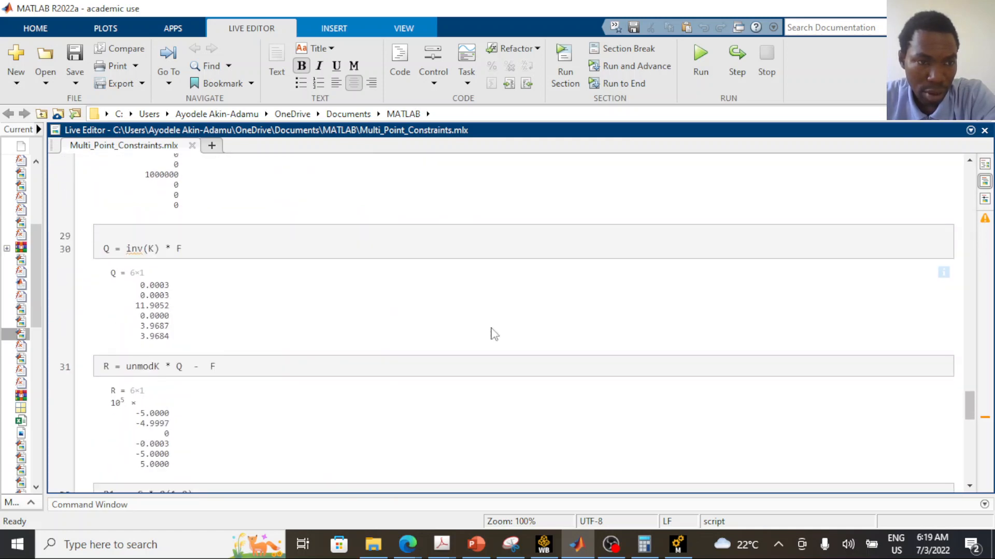
- Examine entries 1 to 4 of the MATLAB displacement vector Q, highlighting them in joint pairs
click(167, 293)
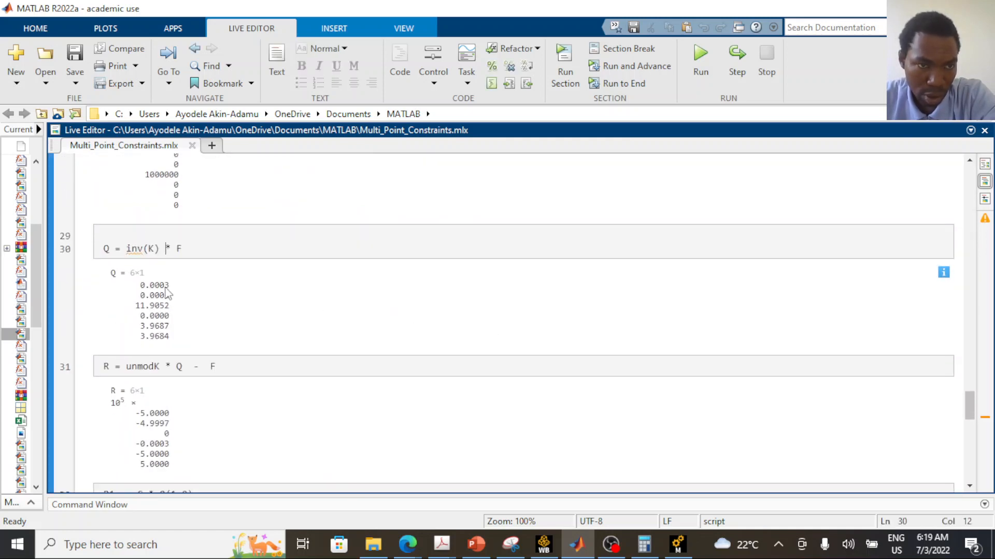
click(603, 83)
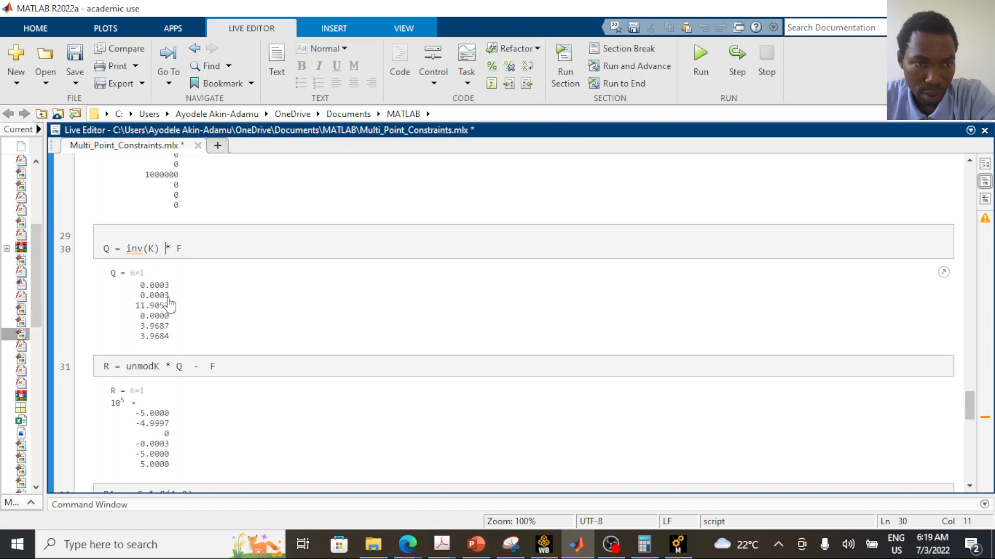
click(166, 302)
drag(165, 303, 172, 321)
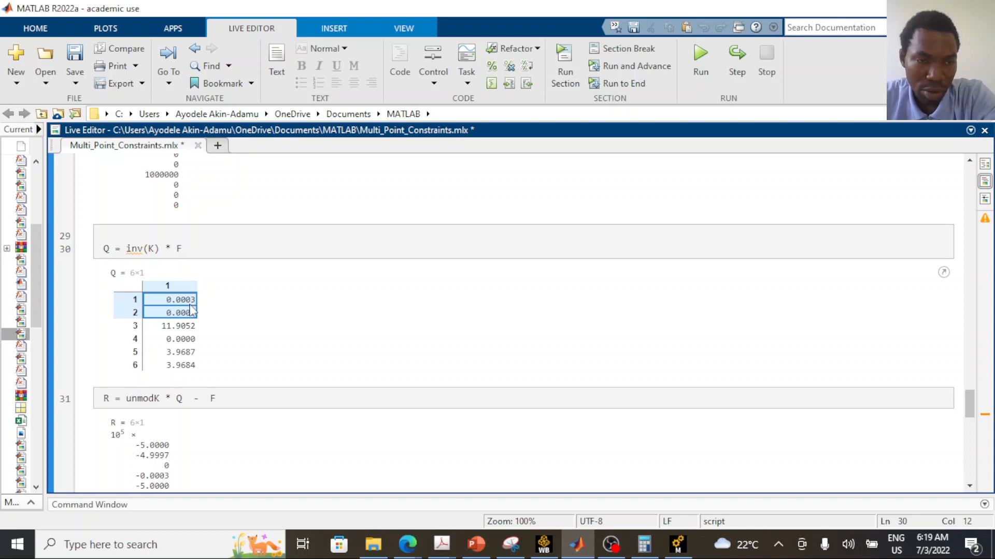
click(178, 303)
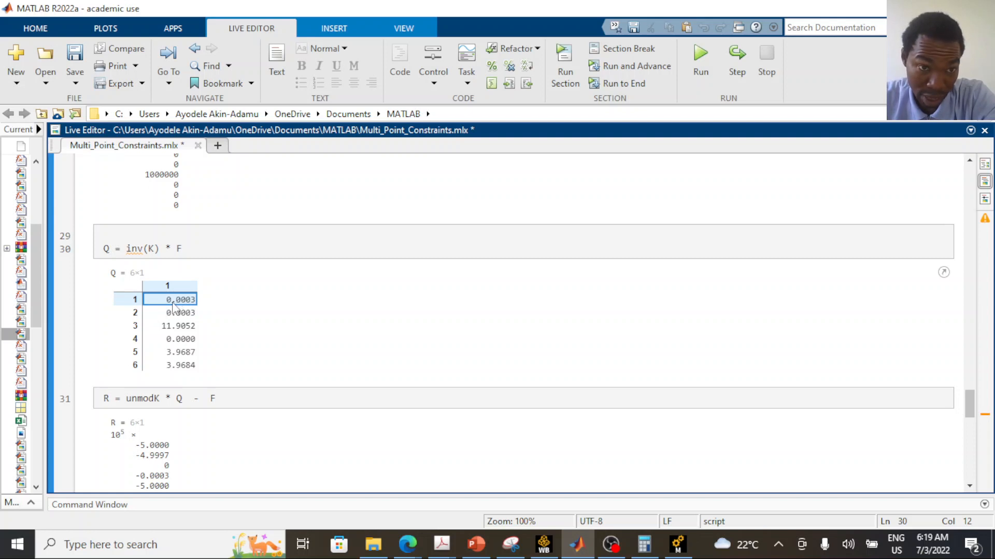
click(176, 325)
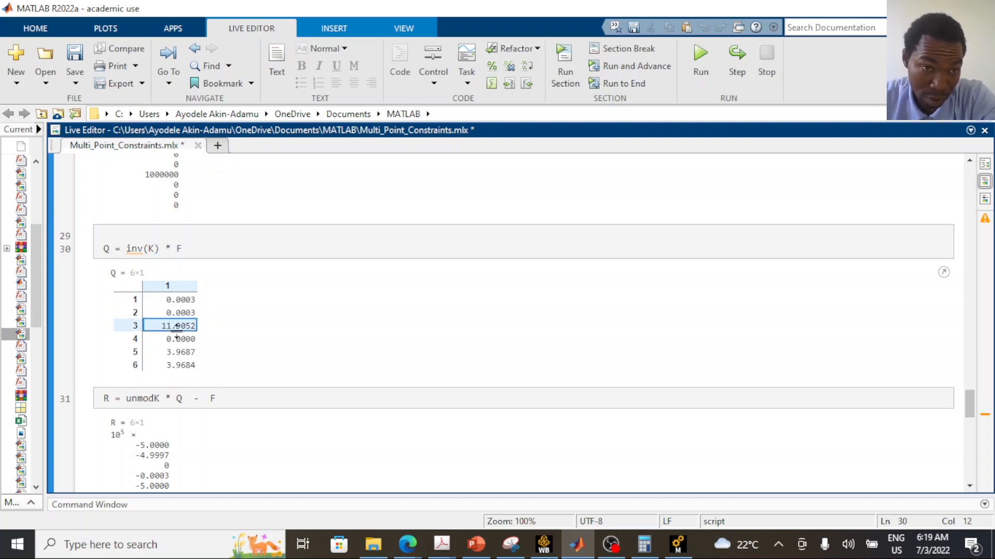
shift+click(171, 341)
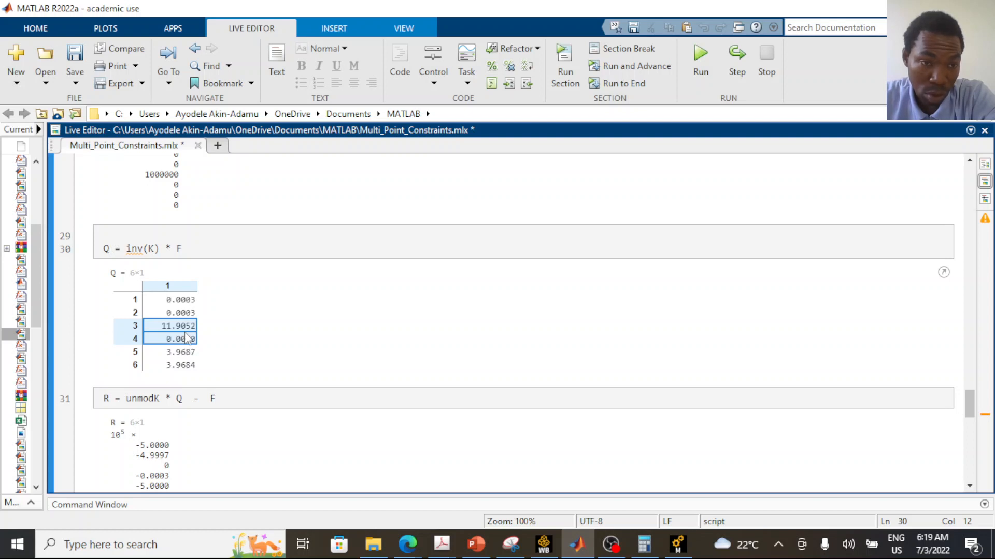
click(182, 328)
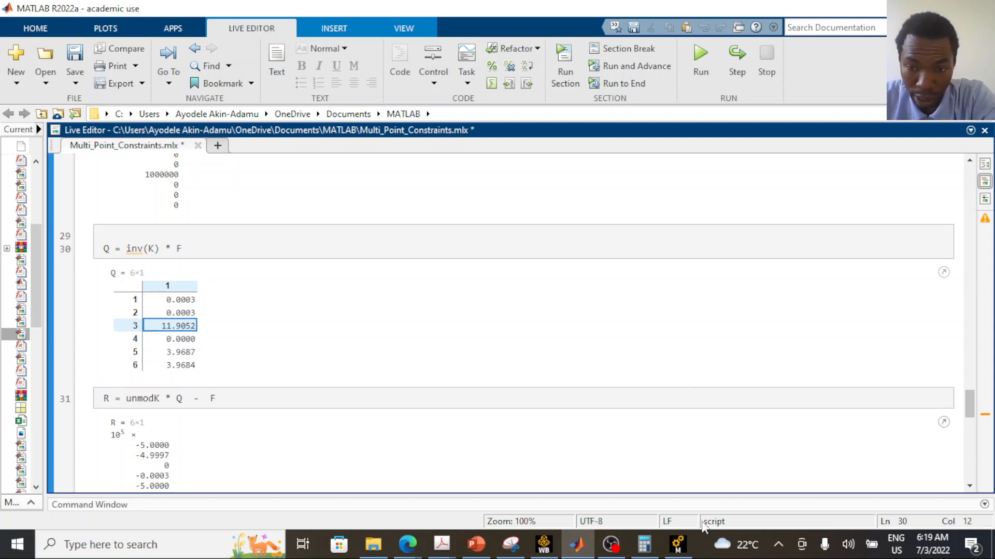
- Check the probed X-axis deformations in Ansys Mechanical against entries 5 and 6 of the displacement vector Q in MATLAB
click(680, 548)
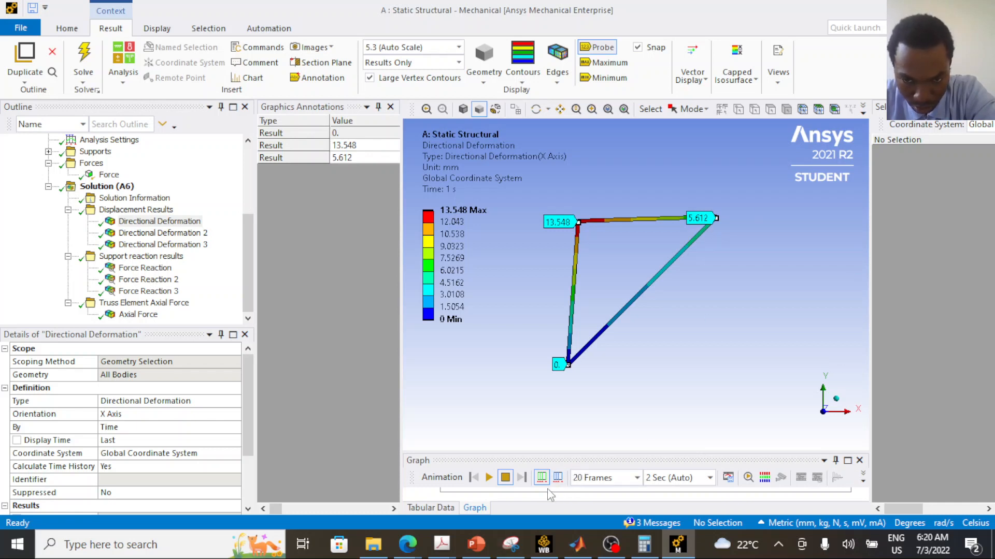
click(577, 544)
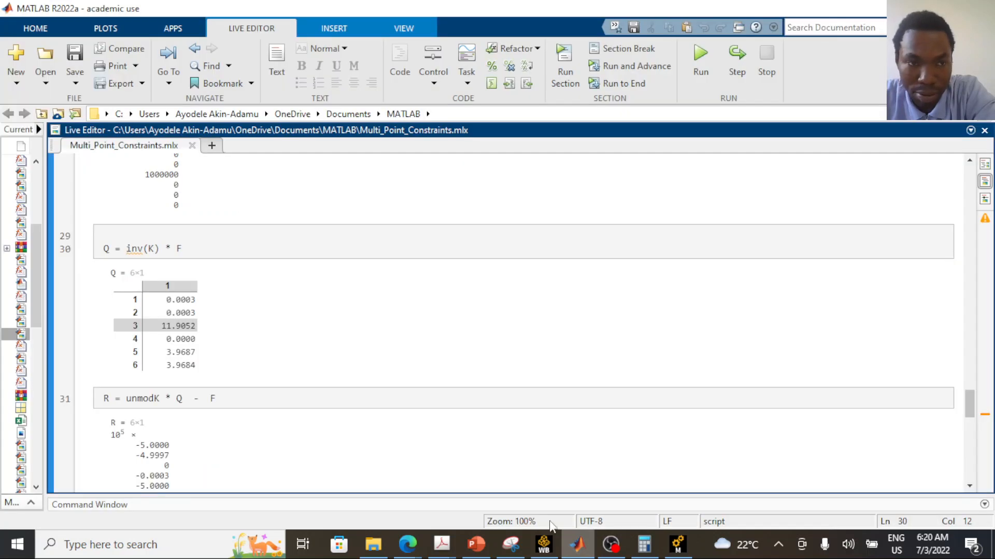
click(182, 354)
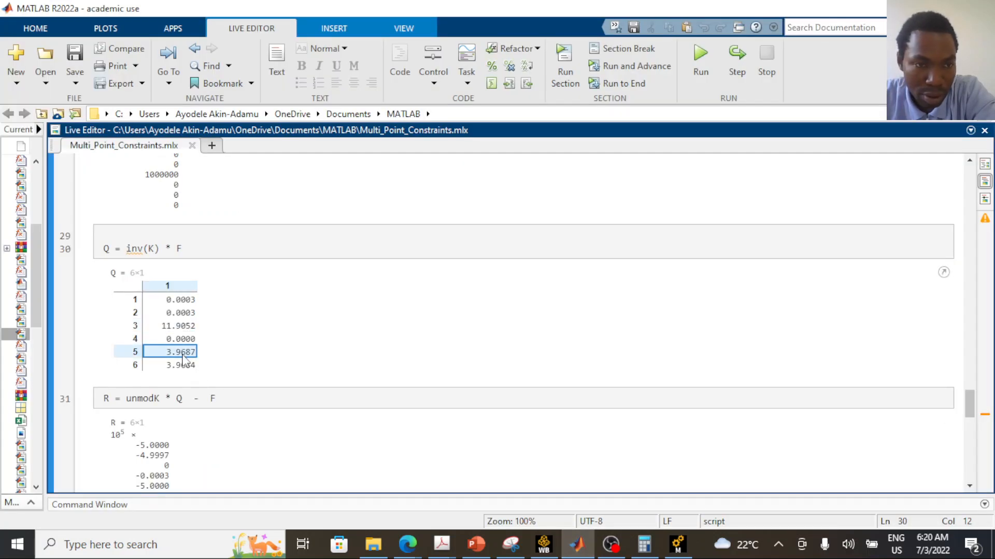
drag(183, 357, 183, 365)
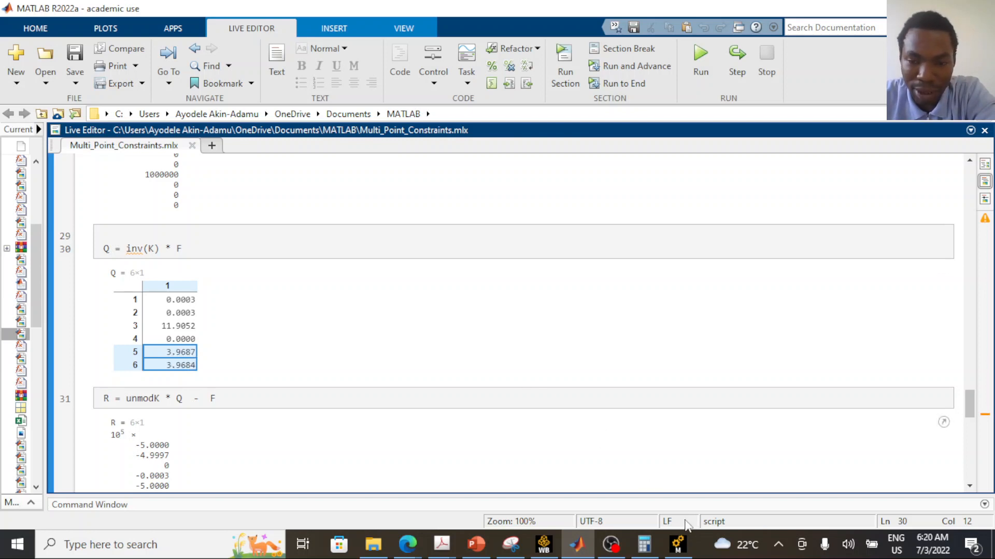
- Switch to Ansys Mechanical and probe the Y-axis result Directional Deformation 2 at the bottom, upper-left and upper-right joints
click(677, 544)
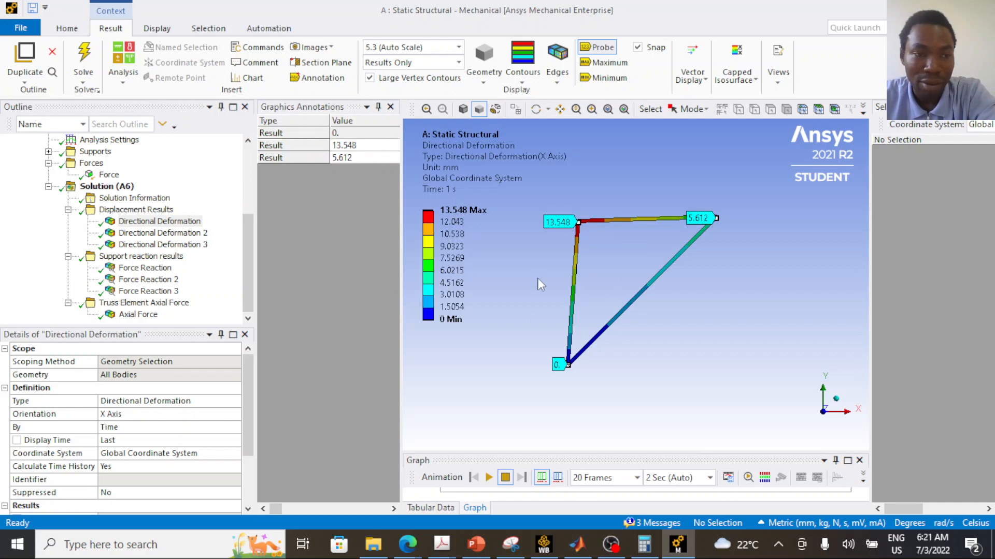
click(171, 232)
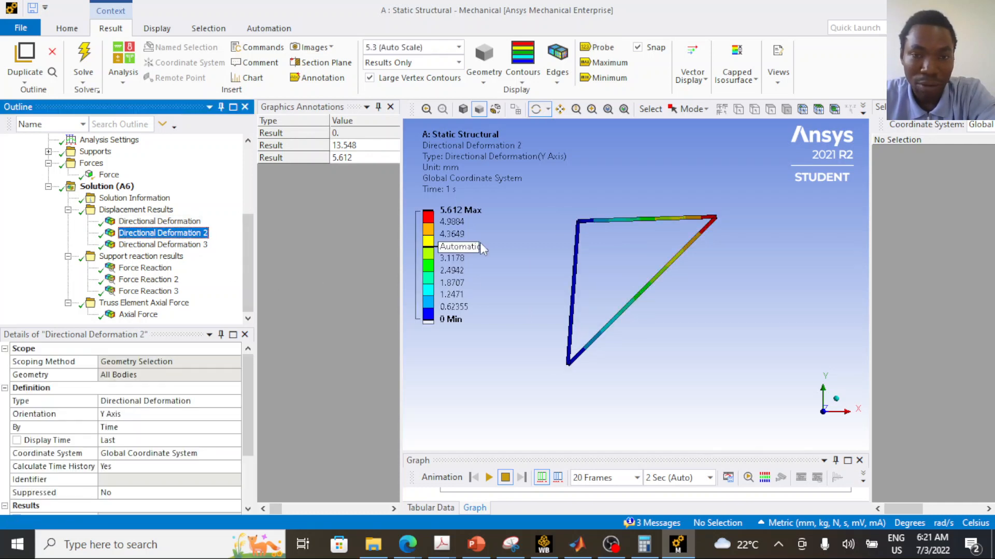
click(598, 47)
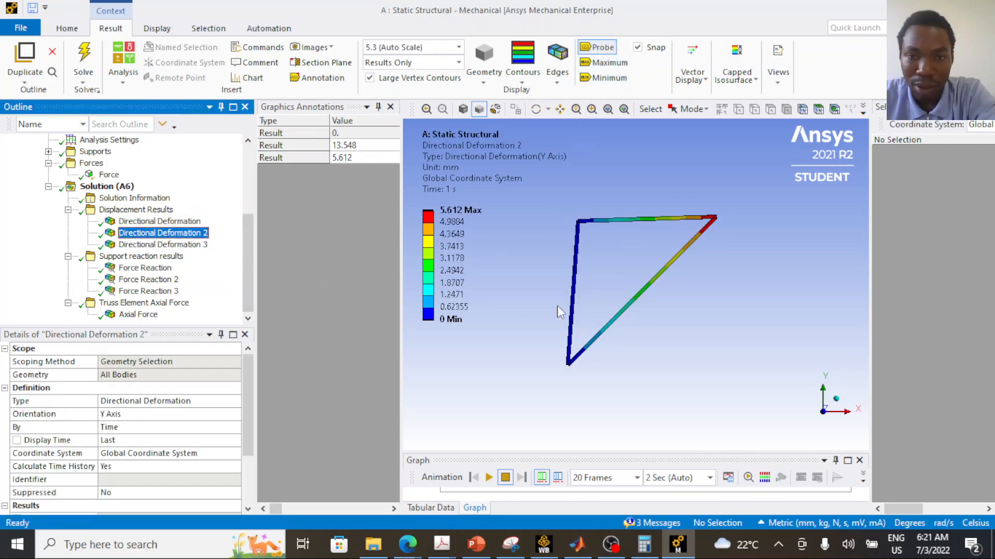
click(572, 231)
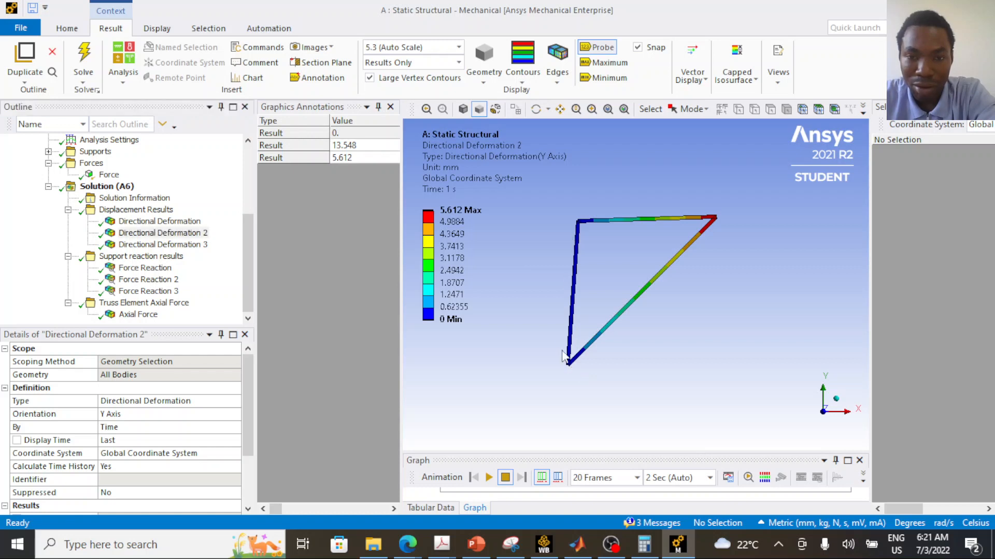
click(570, 364)
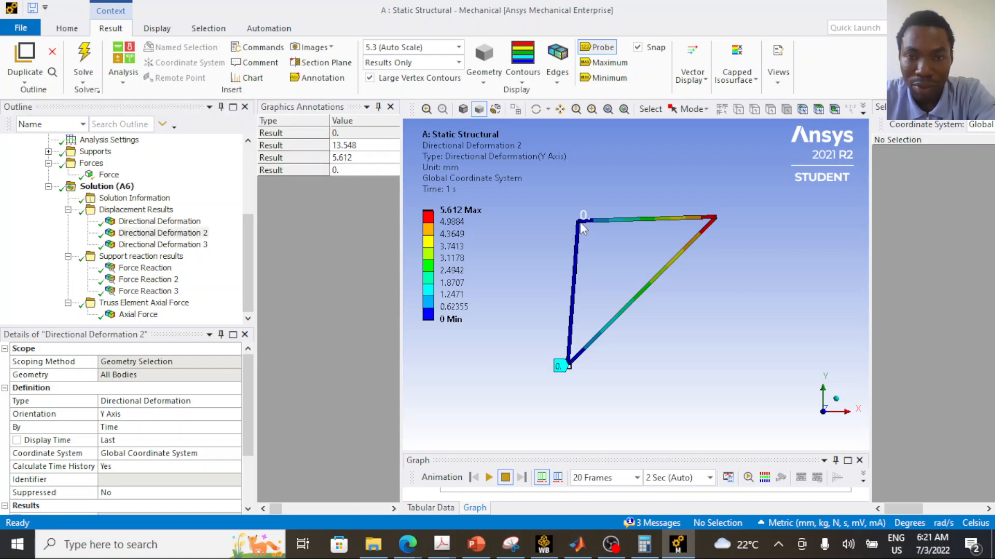
click(580, 222)
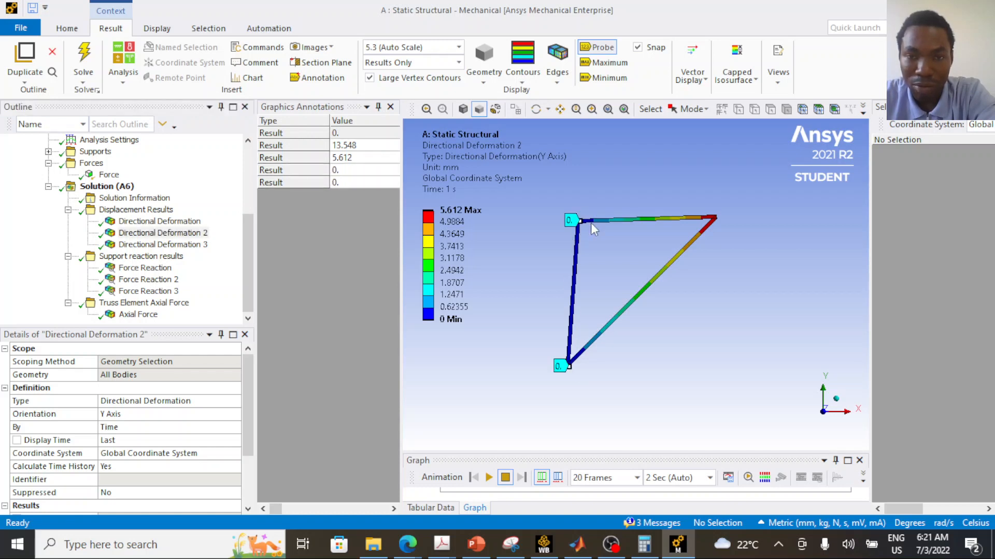
click(713, 216)
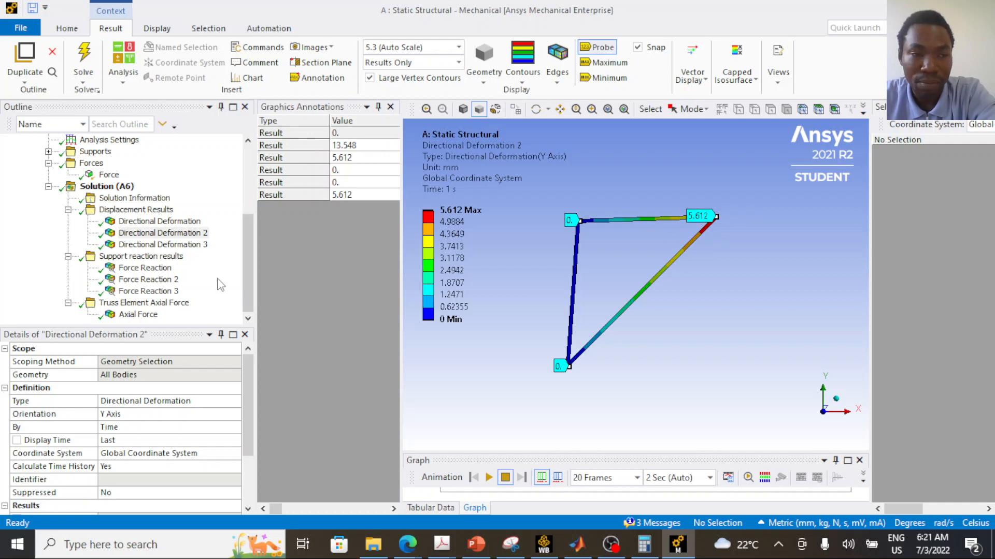
- Probe Directional Deformation 3, defined along the local coordinate system's X axis, at the truss's upper-right joint
click(162, 244)
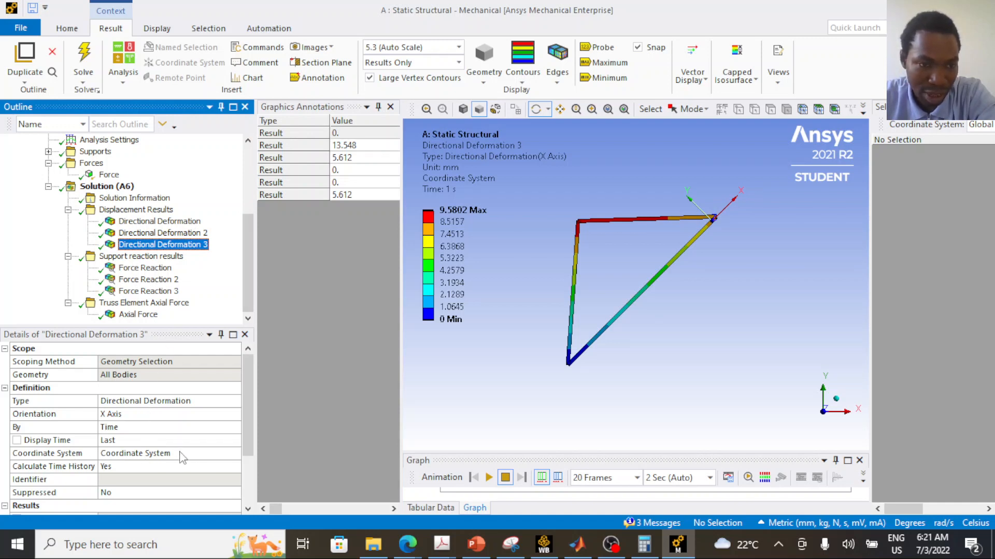
click(155, 454)
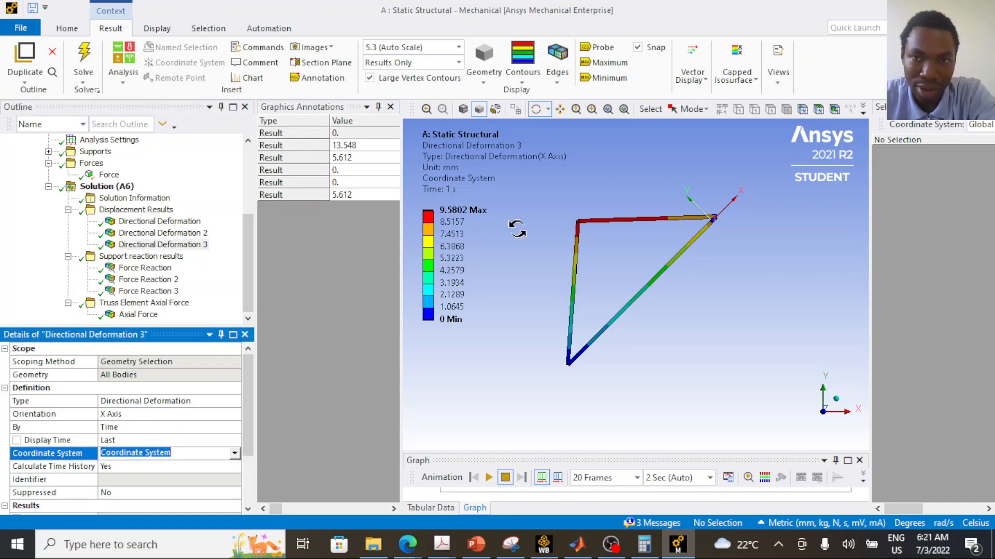
click(597, 47)
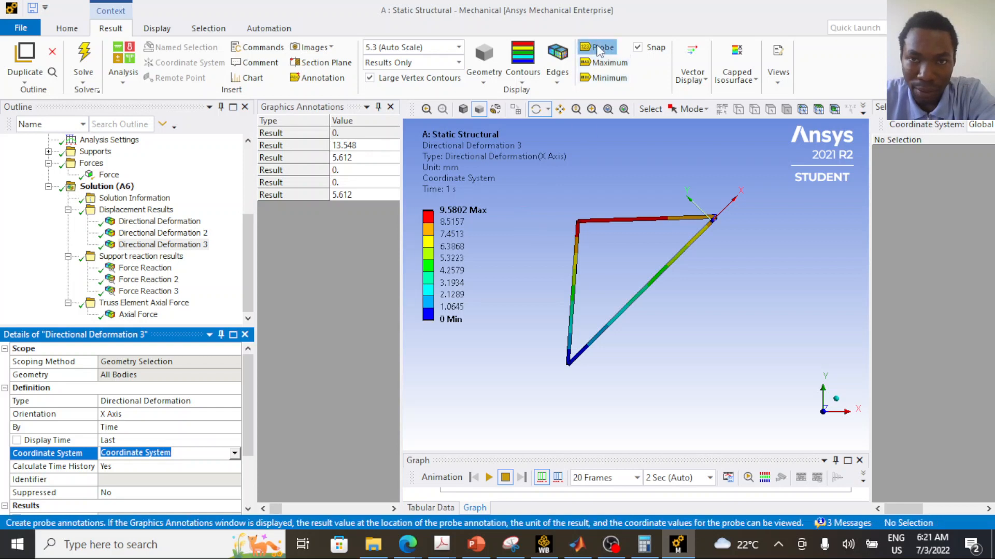
click(714, 218)
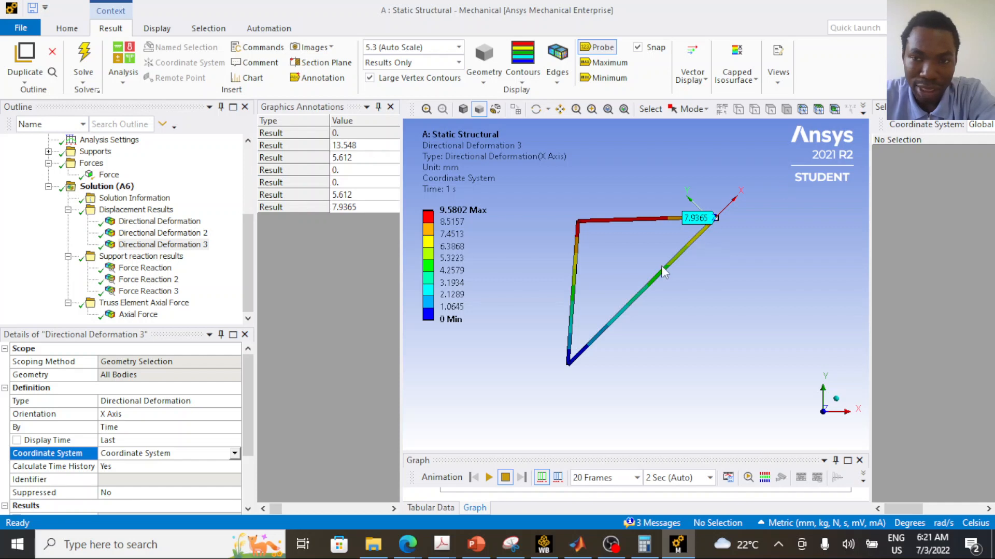
scroll(727, 203, down, 1)
scroll(719, 206, up, 3)
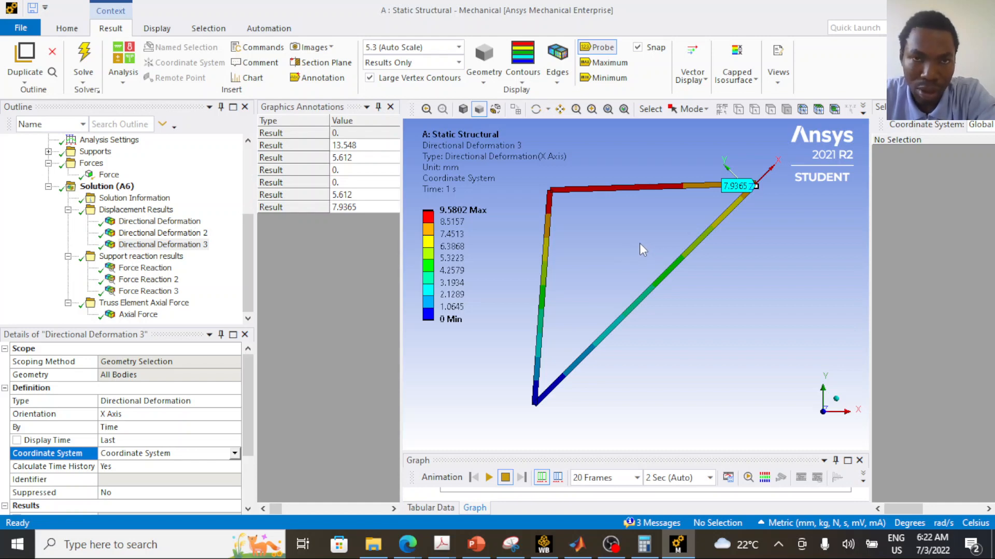
- Close the graphics annotations list and examine the tabular X and Y components of Force Reaction at the bottom joint
click(390, 106)
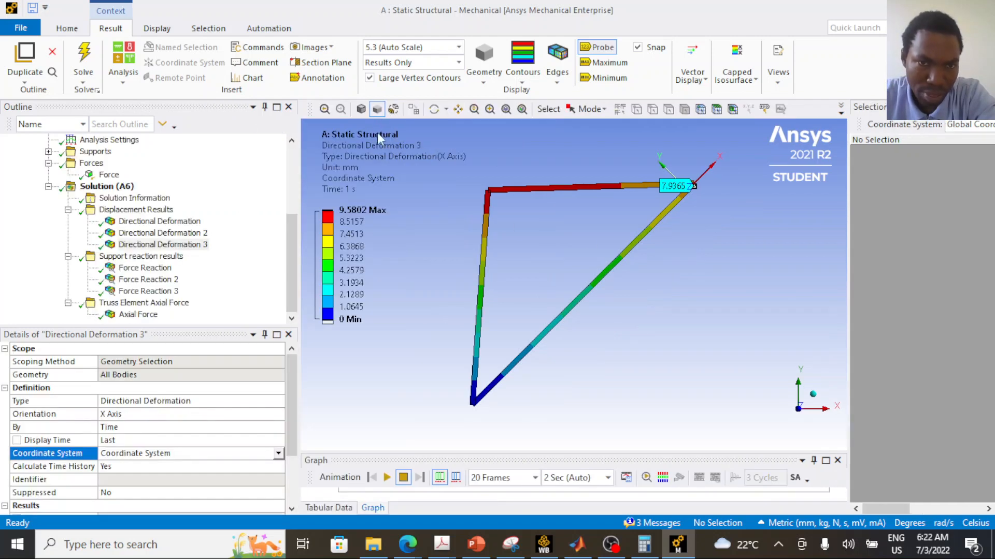
click(158, 269)
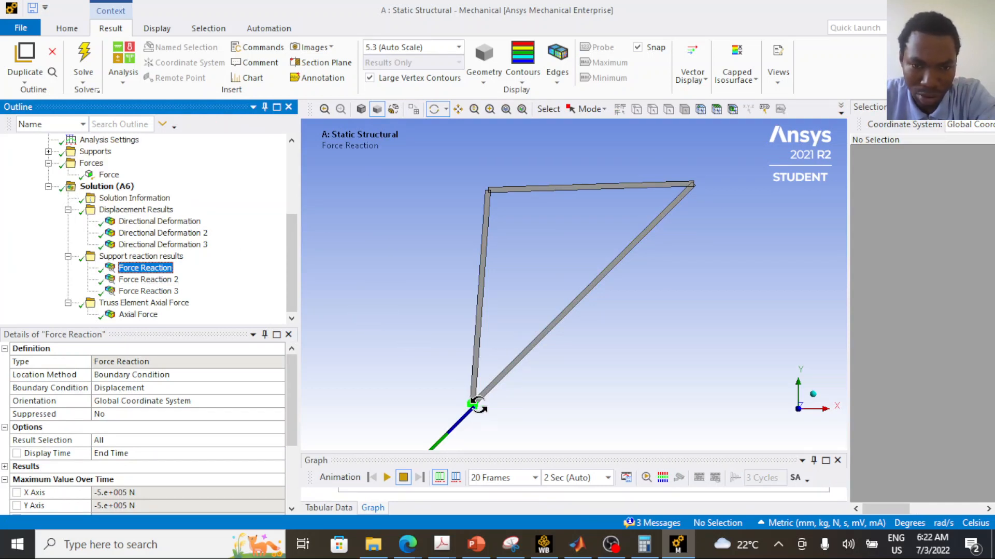
click(344, 508)
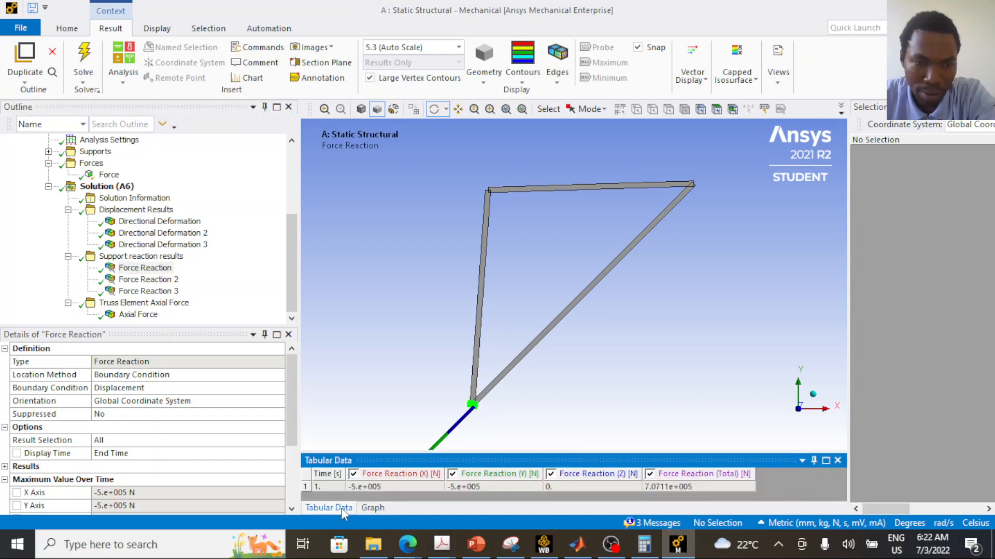
drag(387, 452, 390, 392)
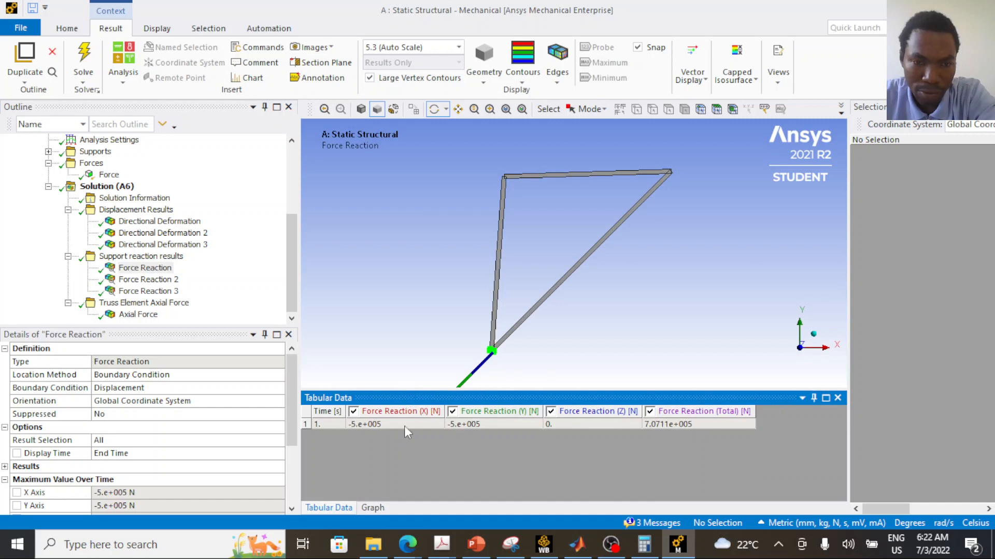
click(378, 424)
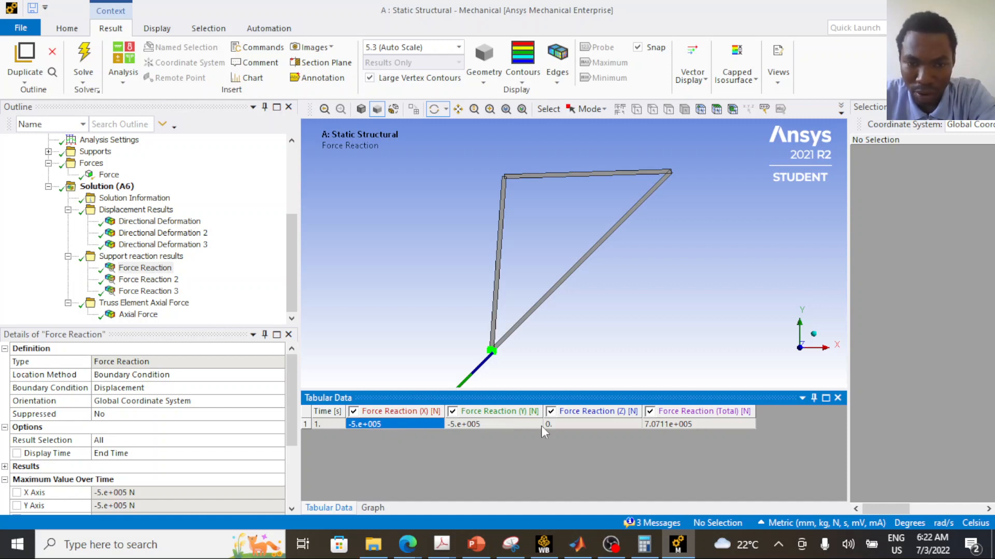
click(517, 426)
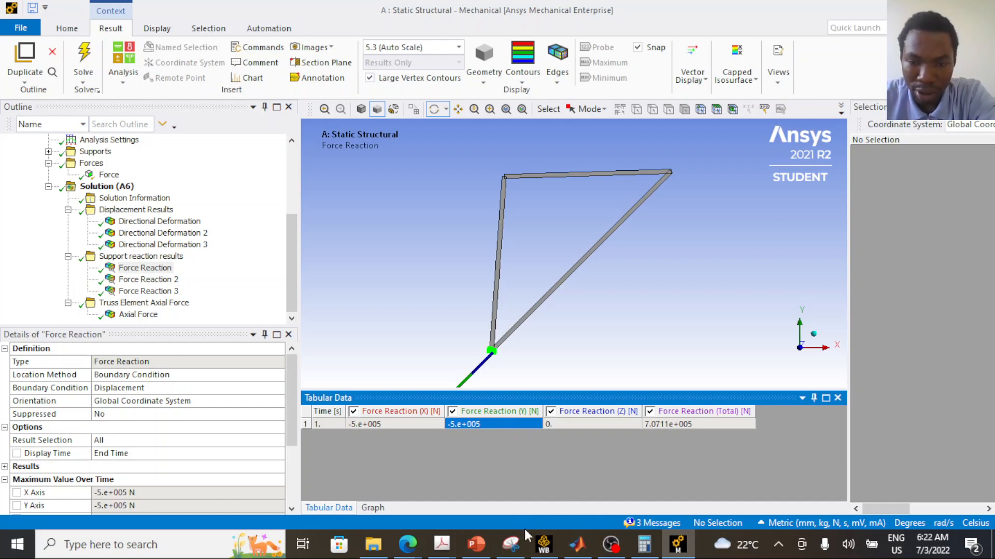
- Compare the first two entries of the MATLAB reaction vector R with the bottom joint's X and Y force reactions in Ansys Mechanical
click(577, 544)
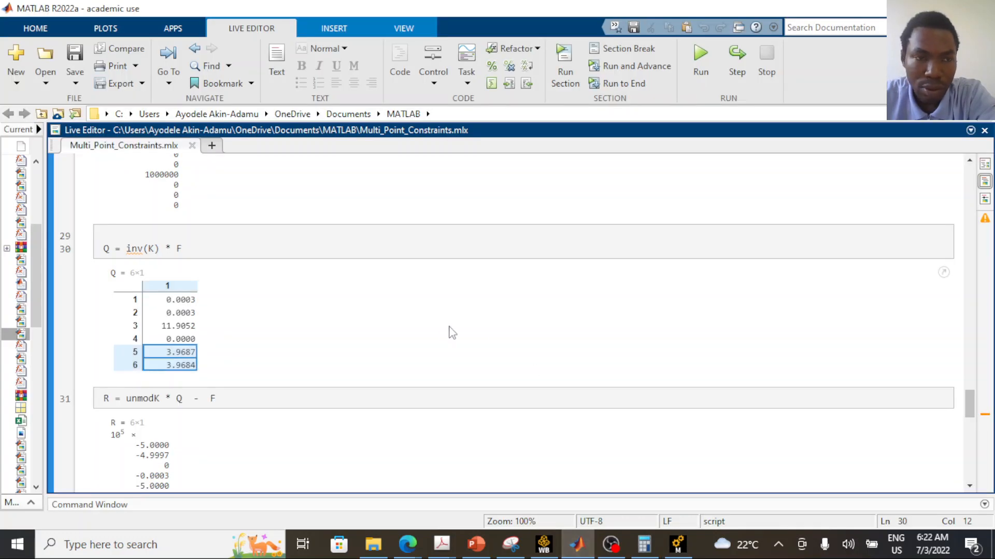
scroll(432, 337, down, 5)
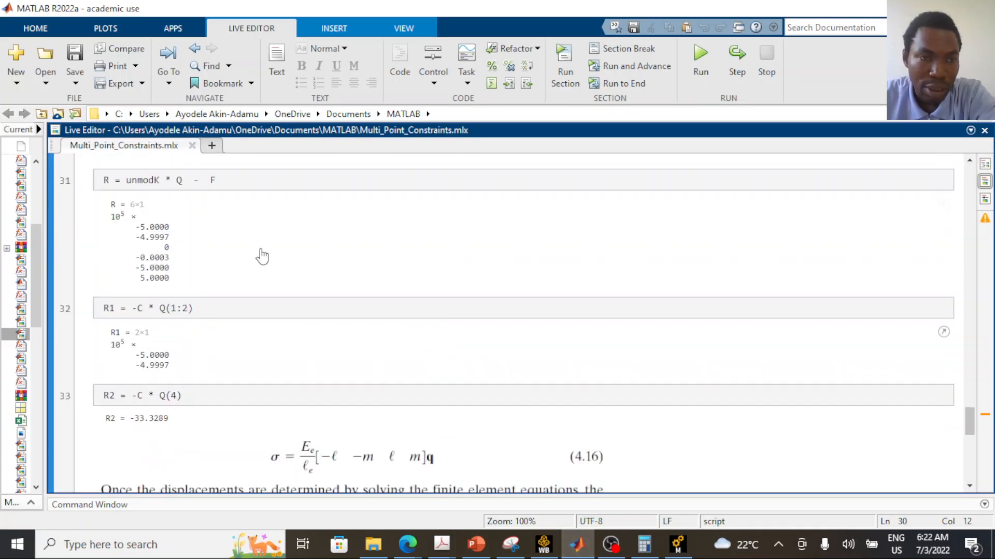
click(177, 231)
scroll(175, 213, up, 3)
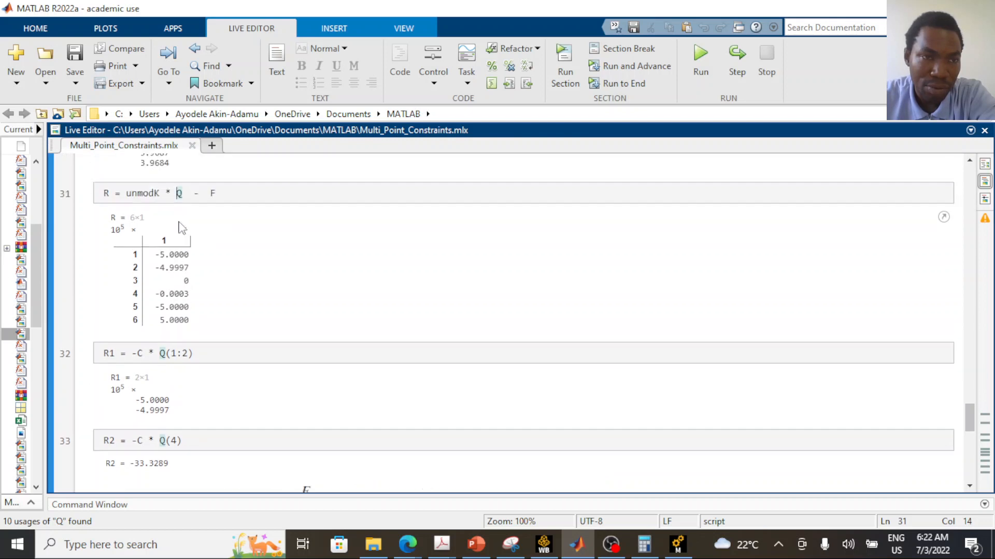
drag(178, 283, 185, 298)
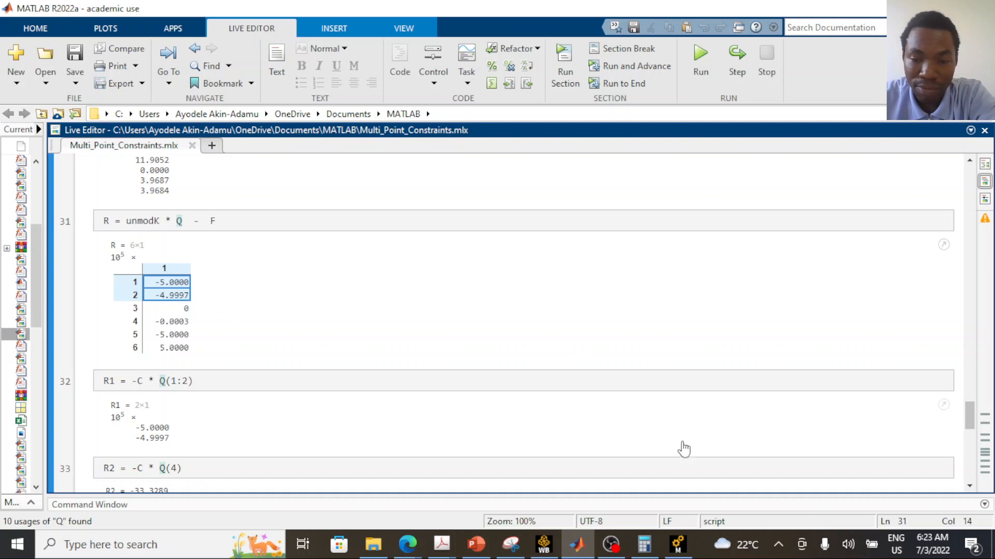
click(679, 544)
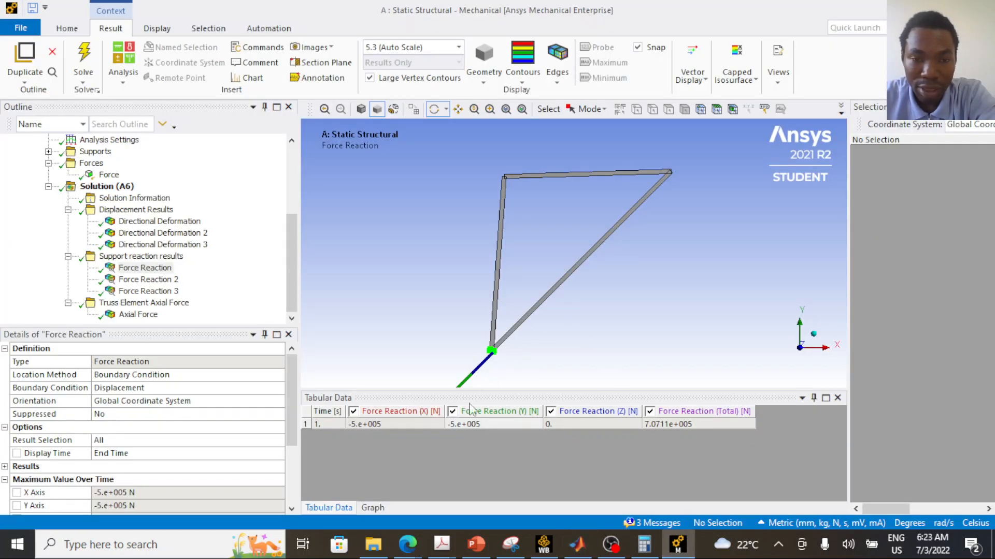
click(362, 424)
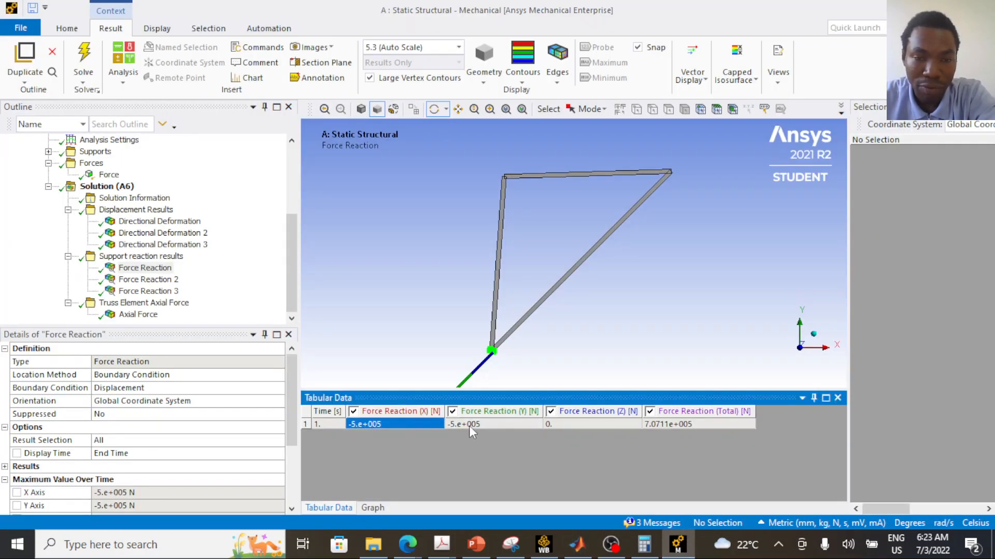
- Recheck the tabular X and Y components of Force Reaction at the bottom joint
click(472, 425)
click(413, 428)
click(472, 424)
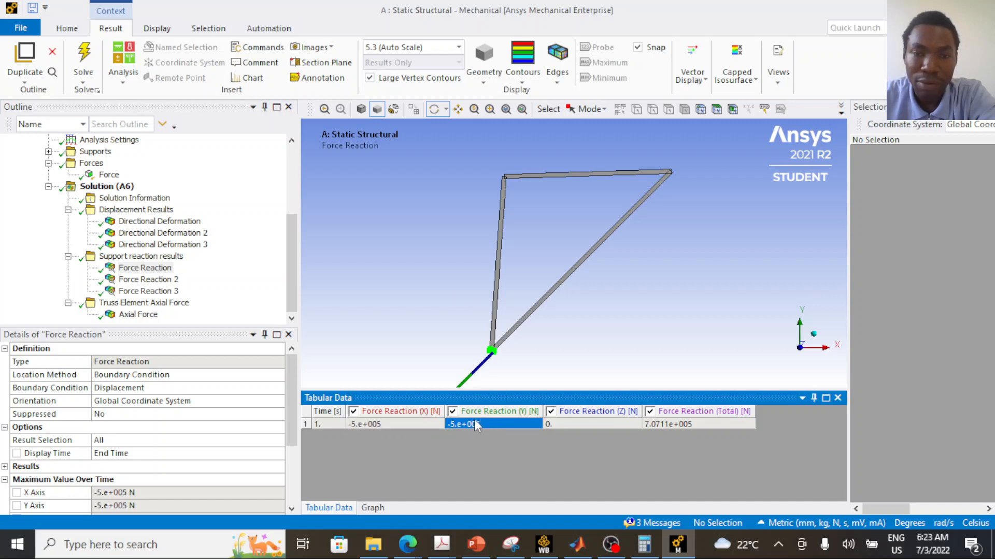
- Display Force Reaction 2 at the upper-left joint and examine its tabular Y component
click(149, 279)
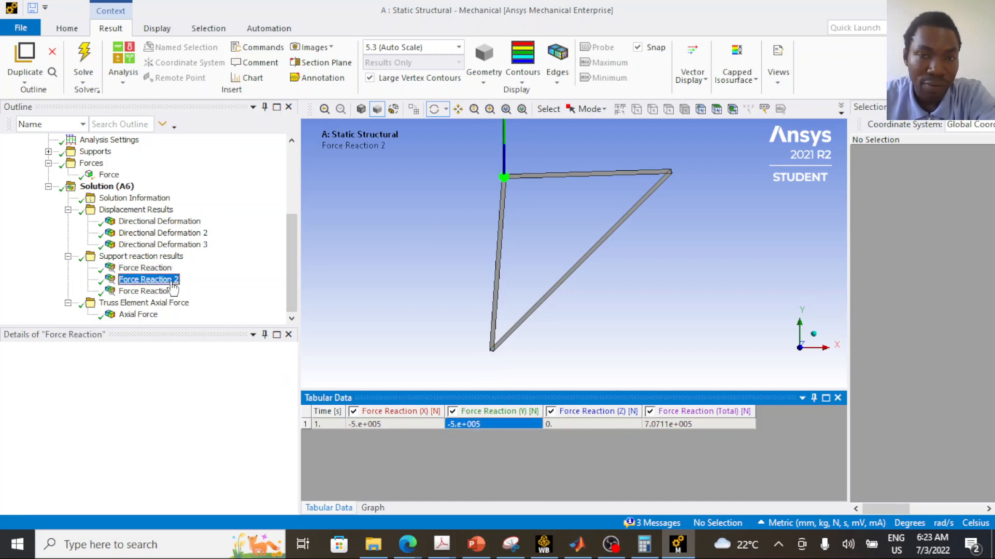
drag(521, 226, 529, 187)
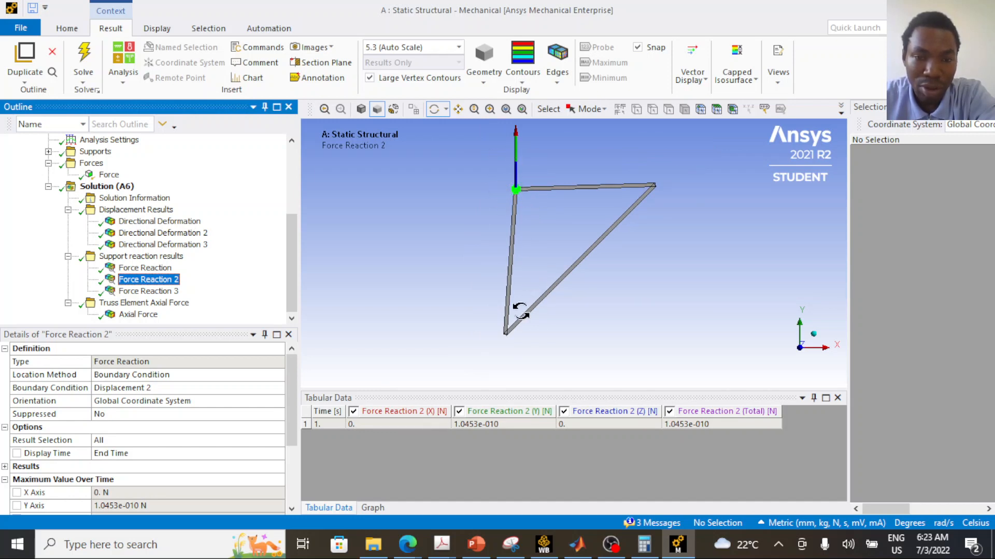
click(507, 423)
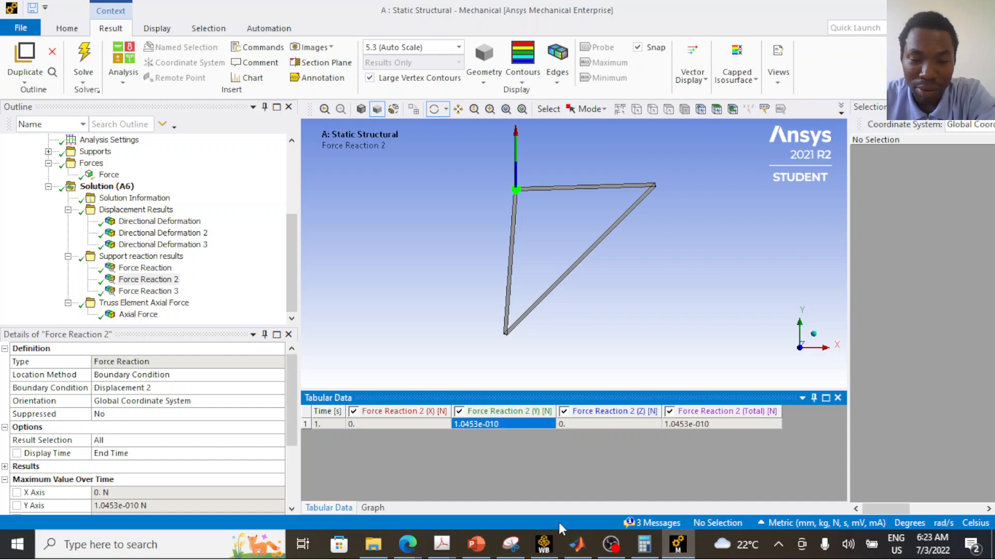
- Compare the fourth entry of the MATLAB reaction vector R with the Y component of Force Reaction 2 in Ansys Mechanical
click(578, 546)
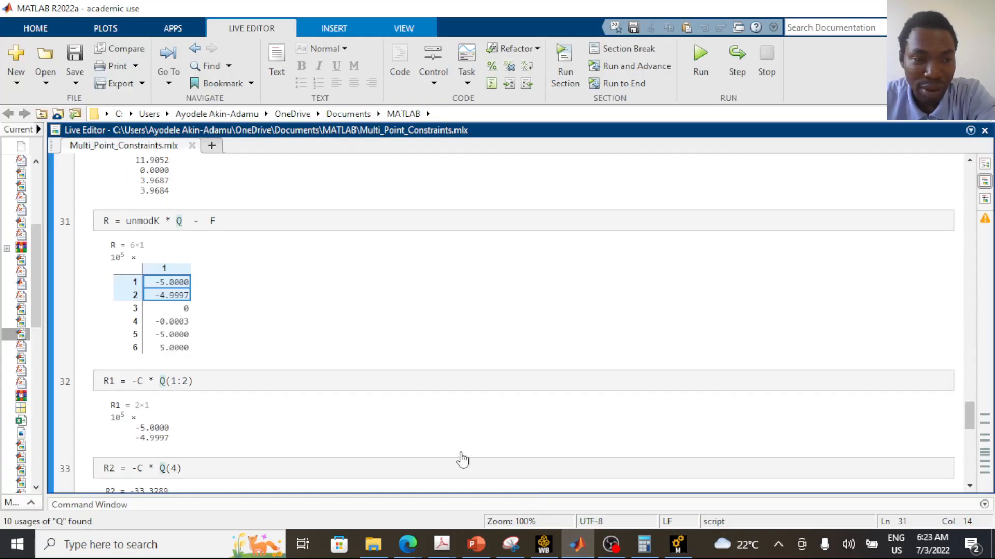
click(185, 322)
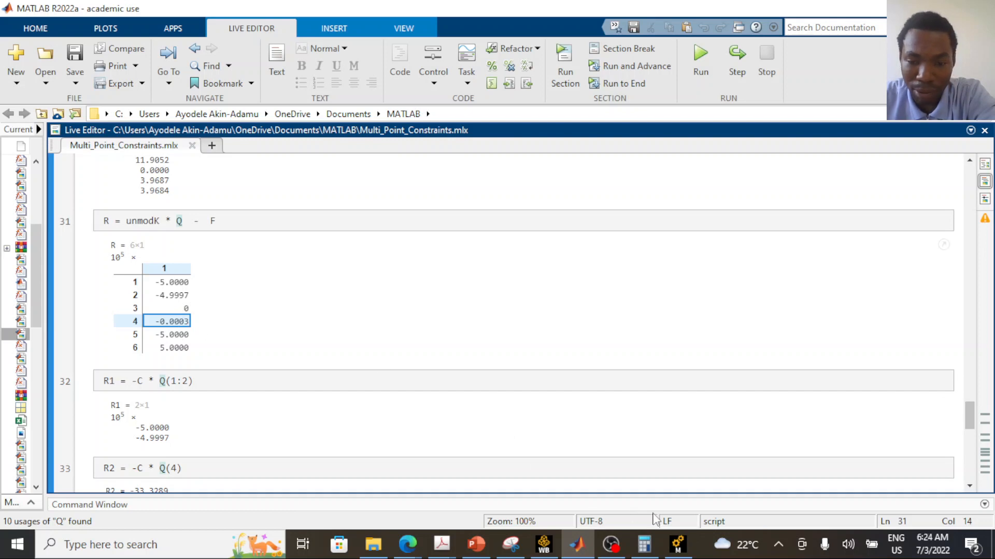
click(678, 543)
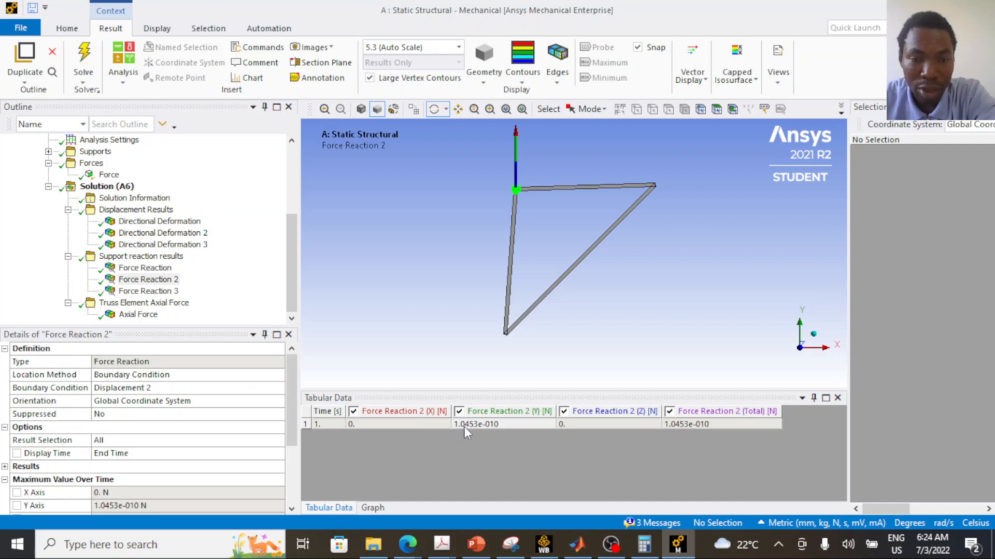
click(498, 422)
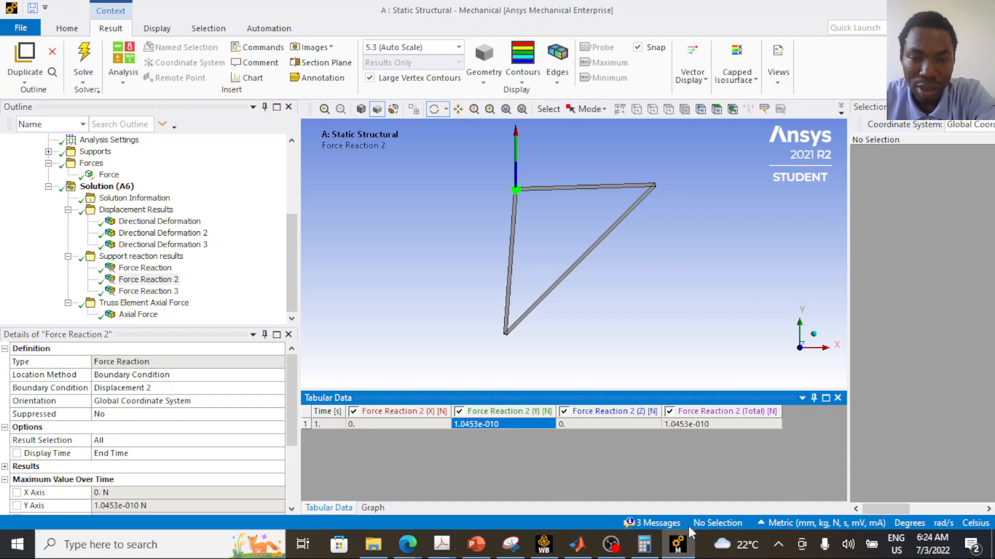
click(678, 544)
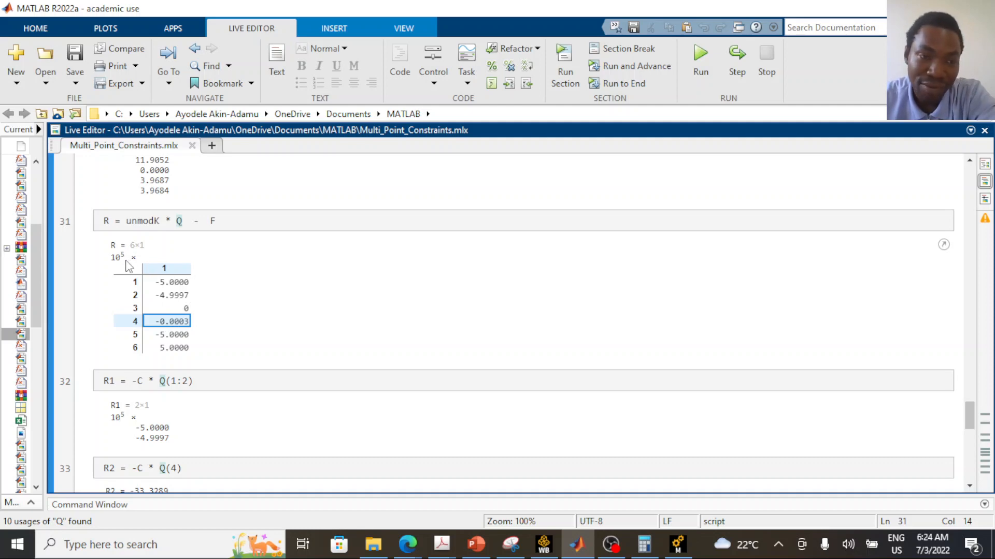
click(677, 544)
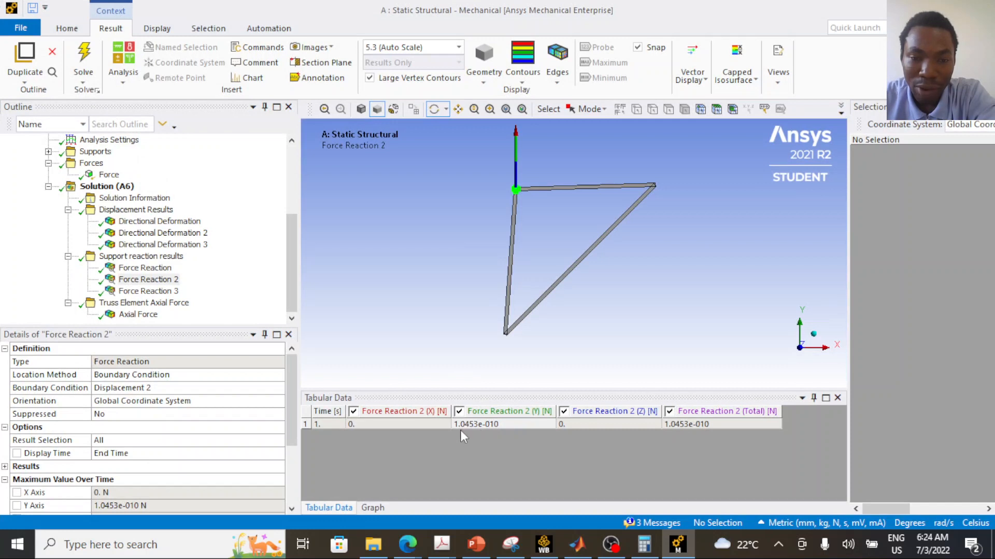
click(508, 424)
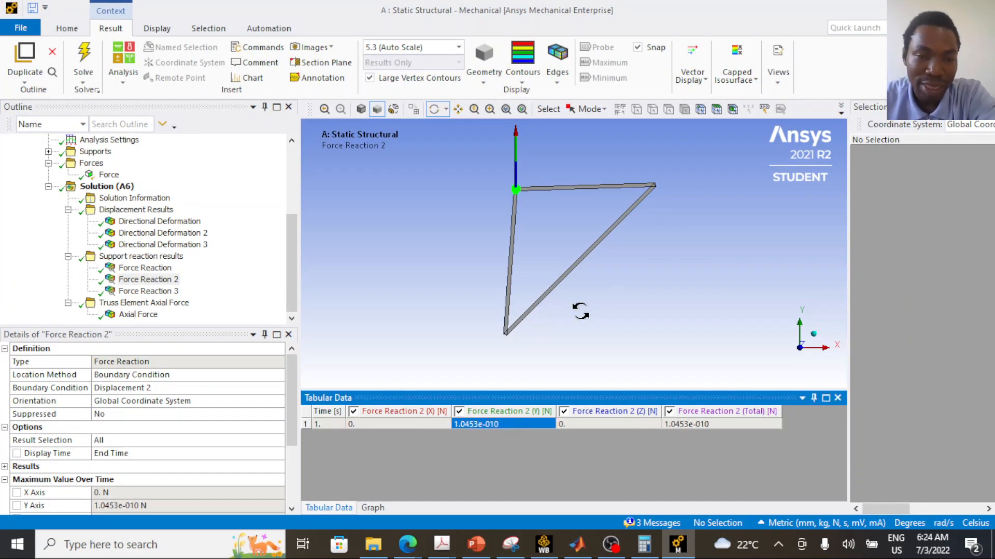
- Set the orientation of Force Reaction 3 at the upper-right joint to the local Coordinate System and re-solve its result
click(181, 291)
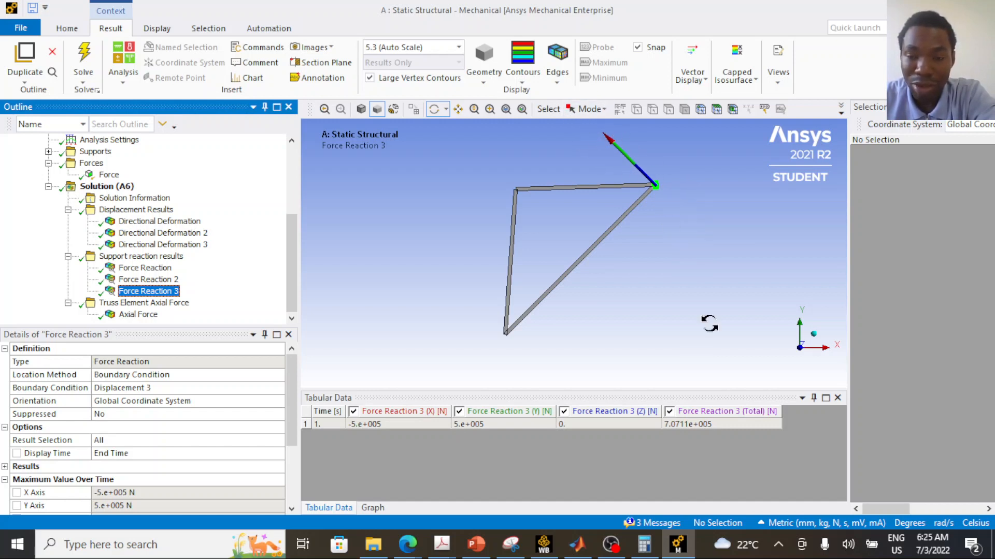
click(705, 425)
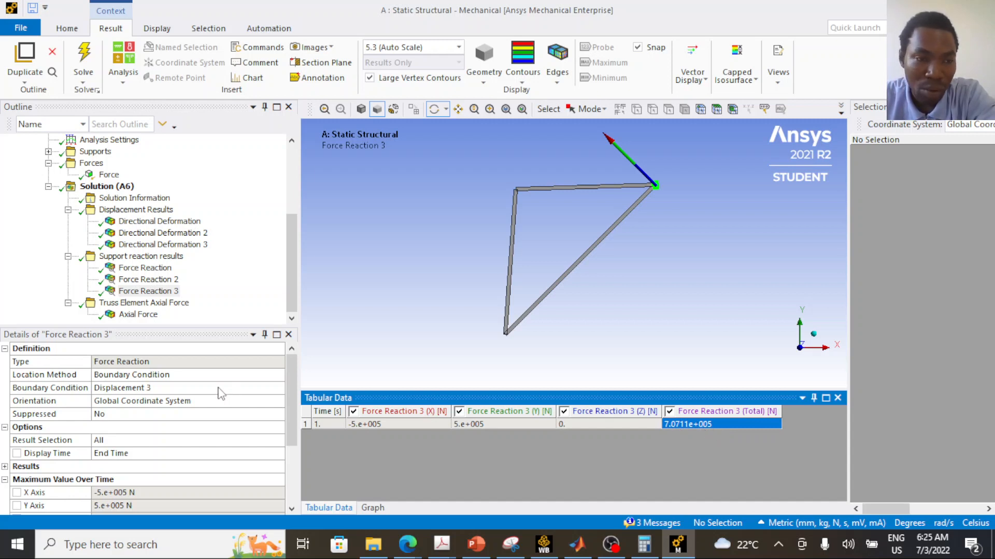
click(200, 402)
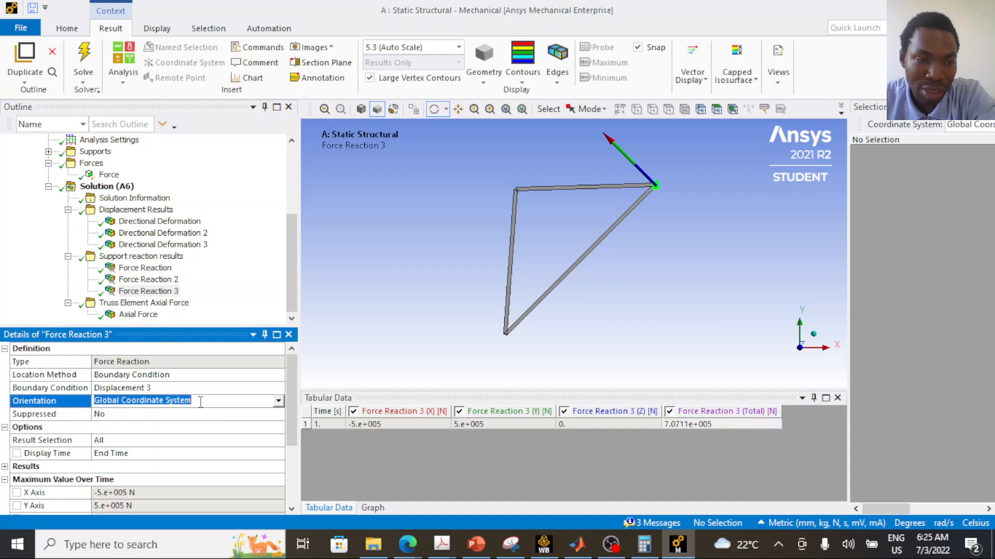
click(279, 401)
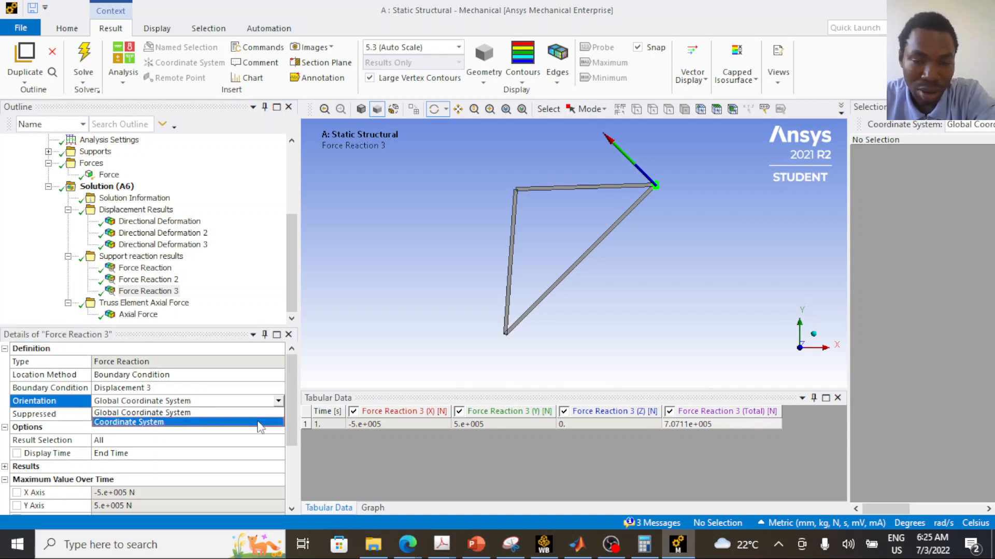
click(258, 423)
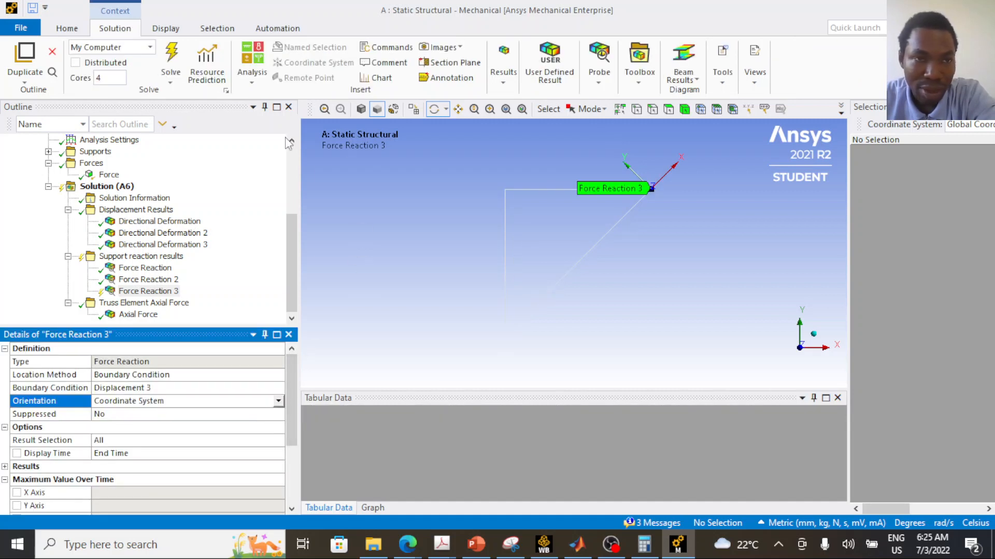
click(171, 56)
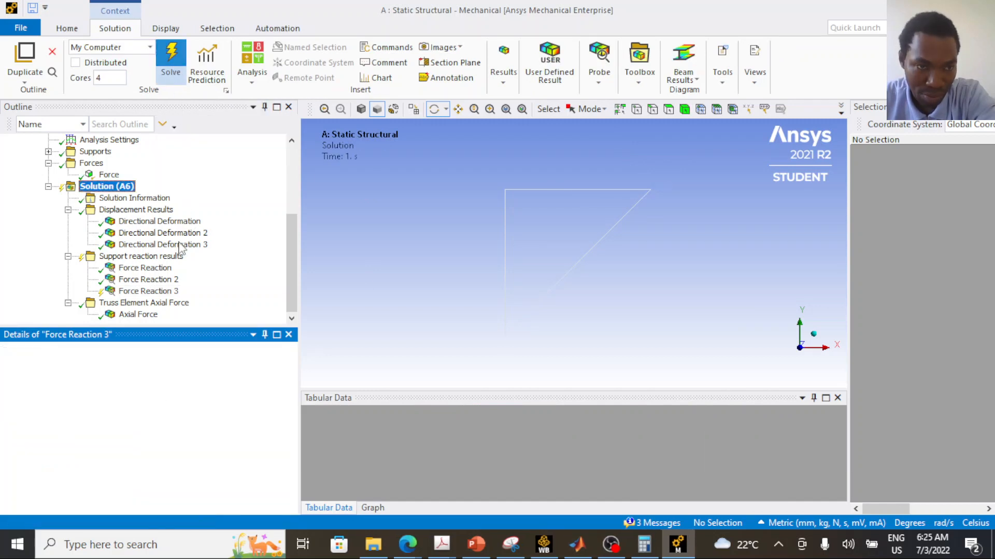
click(165, 293)
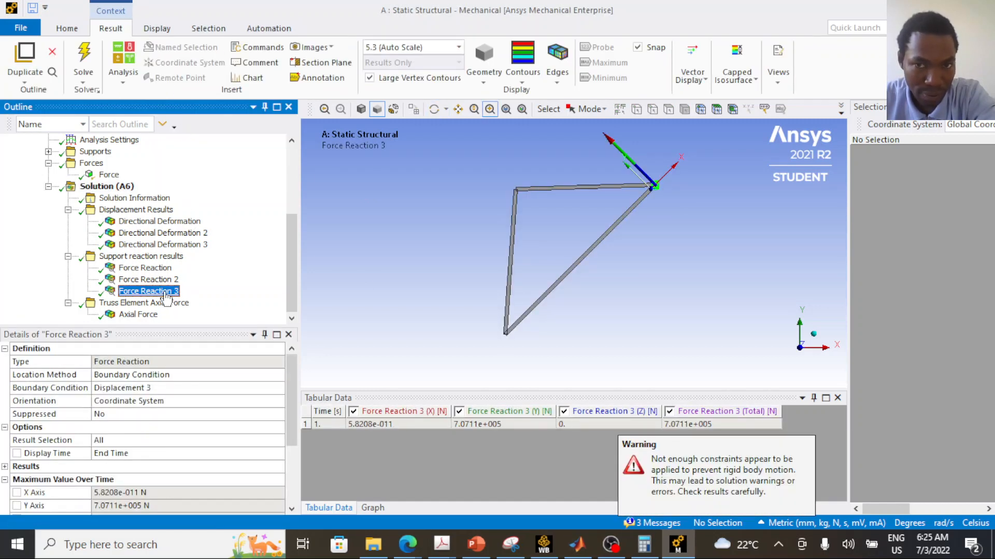
- Examine the tabular Y, X and total values of Force Reaction 3 in the local coordinate system
click(472, 422)
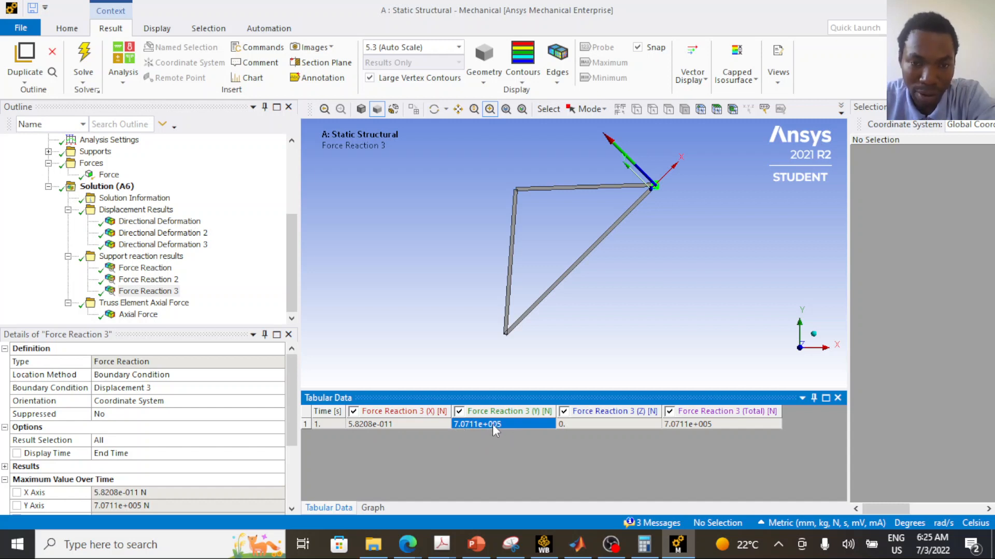
click(408, 424)
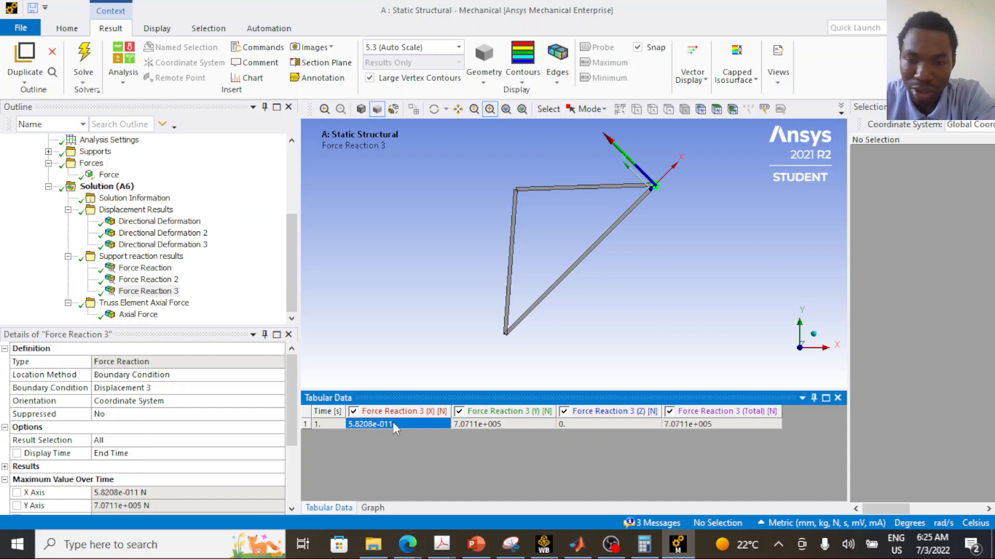
click(696, 425)
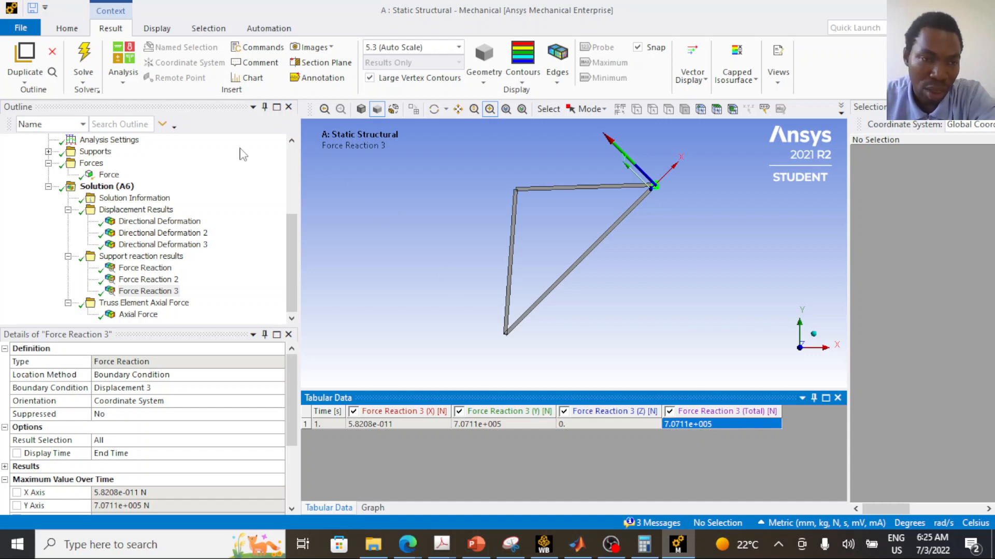
- Display the Axial Force result, turn off probe snapping, and probe the near-vertical, upper and diagonal truss members
click(132, 317)
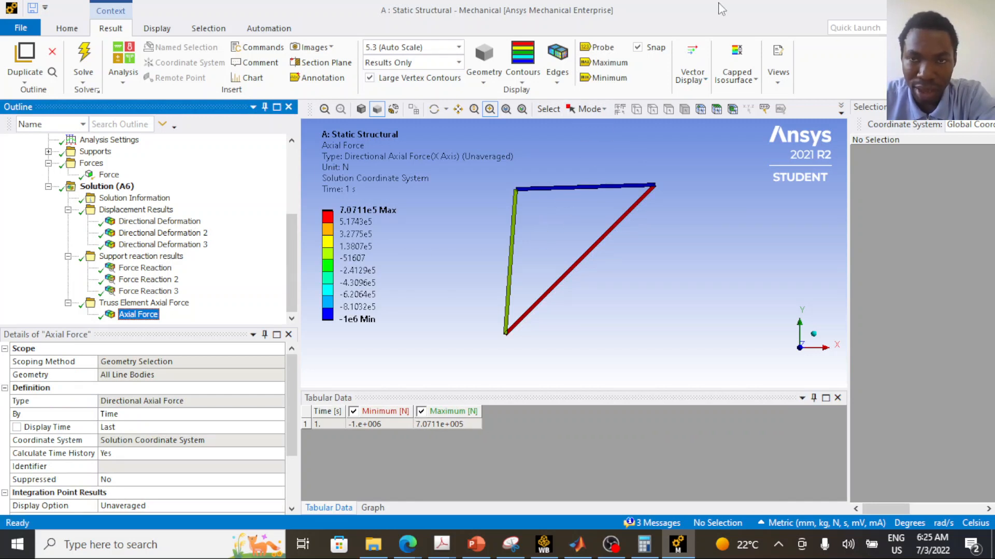
click(600, 49)
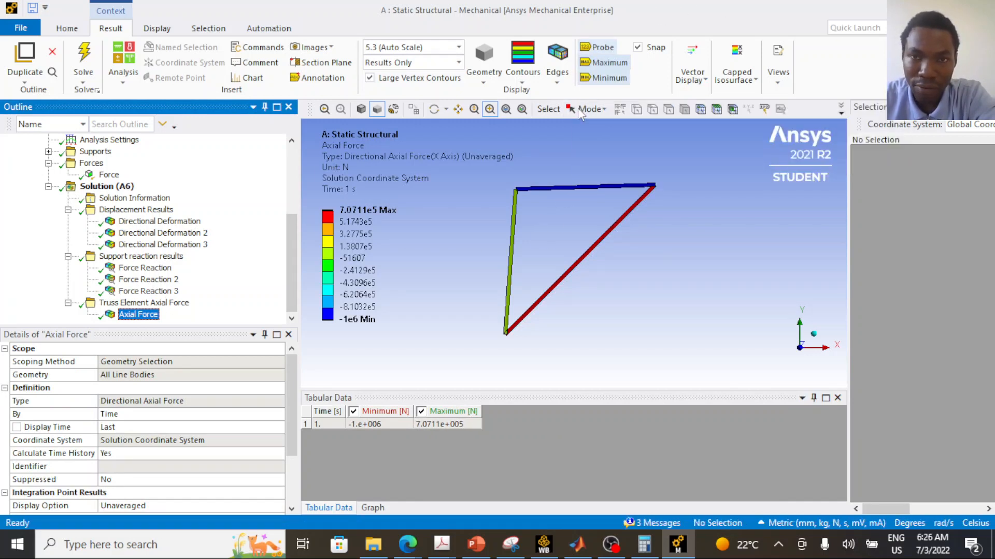
click(607, 48)
click(608, 48)
click(607, 47)
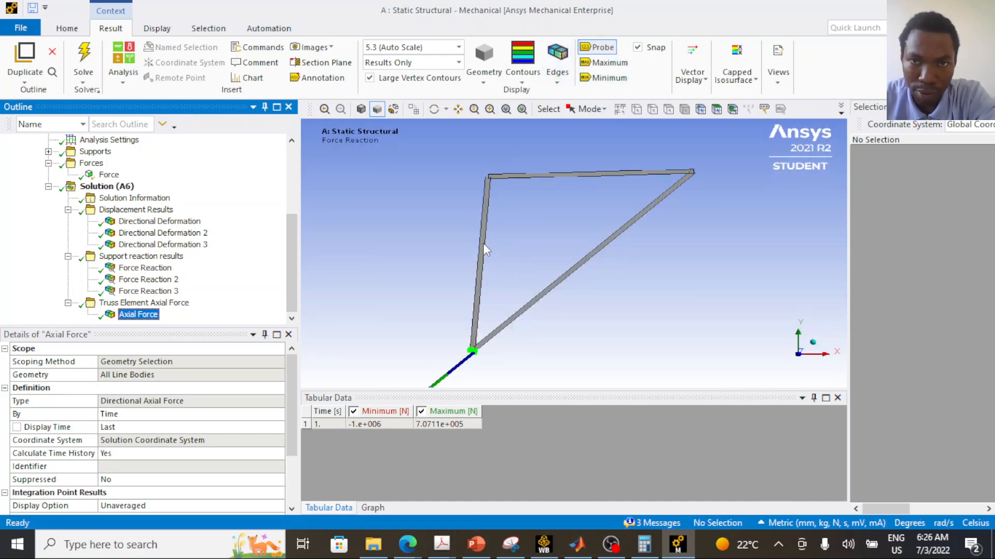
click(638, 49)
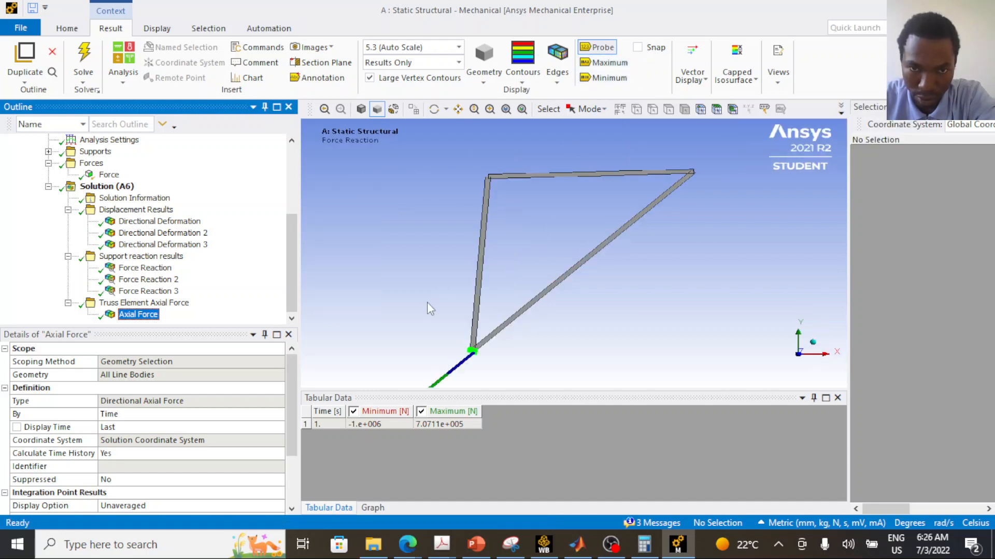
click(481, 244)
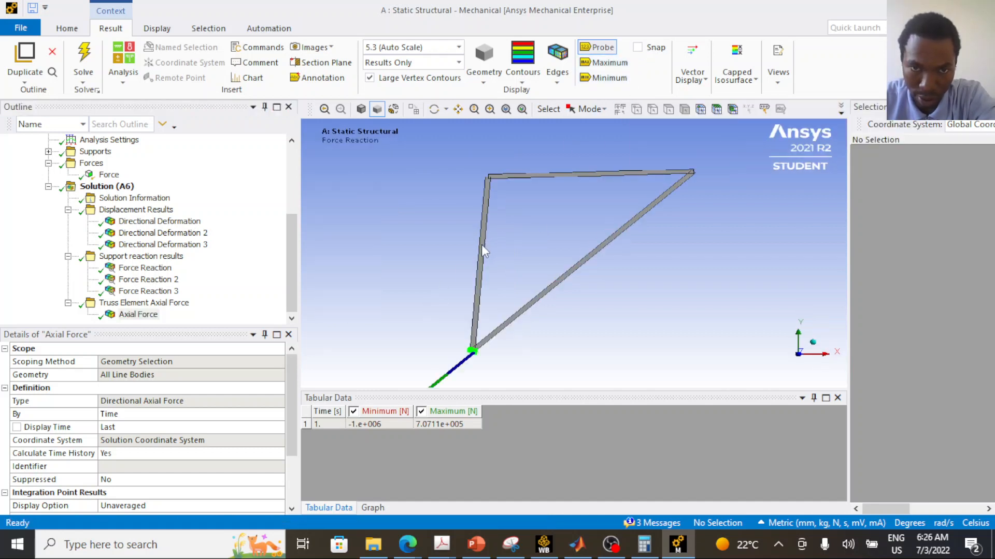
click(511, 246)
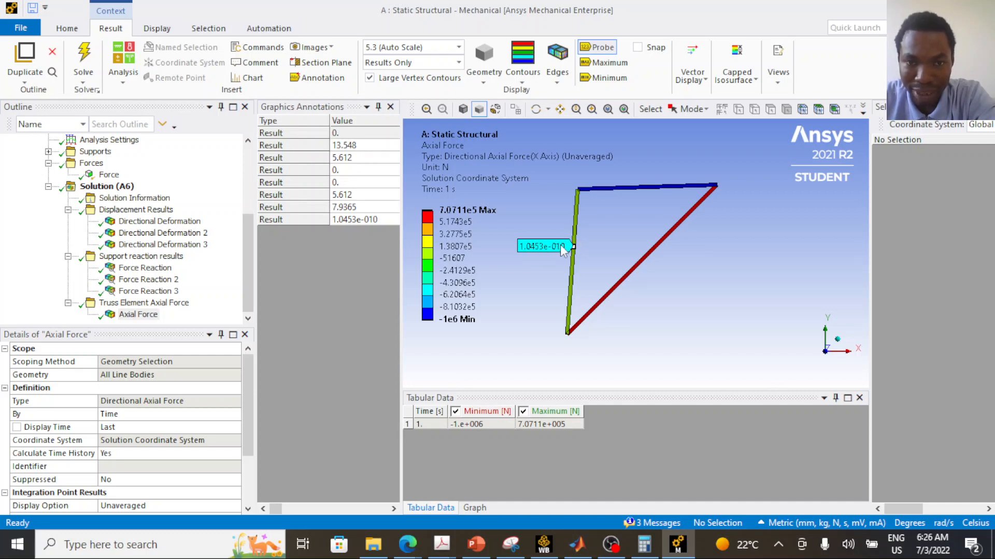
click(645, 188)
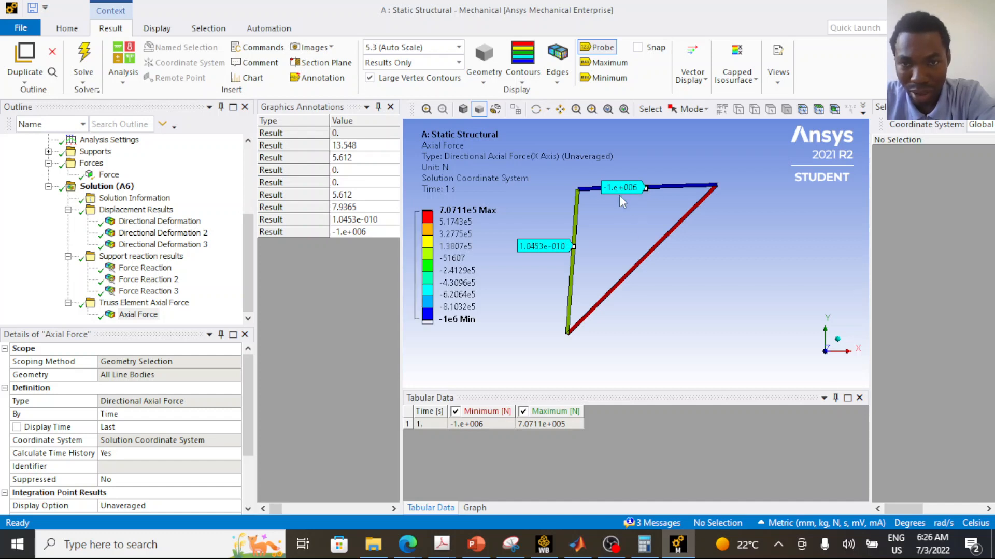
click(641, 260)
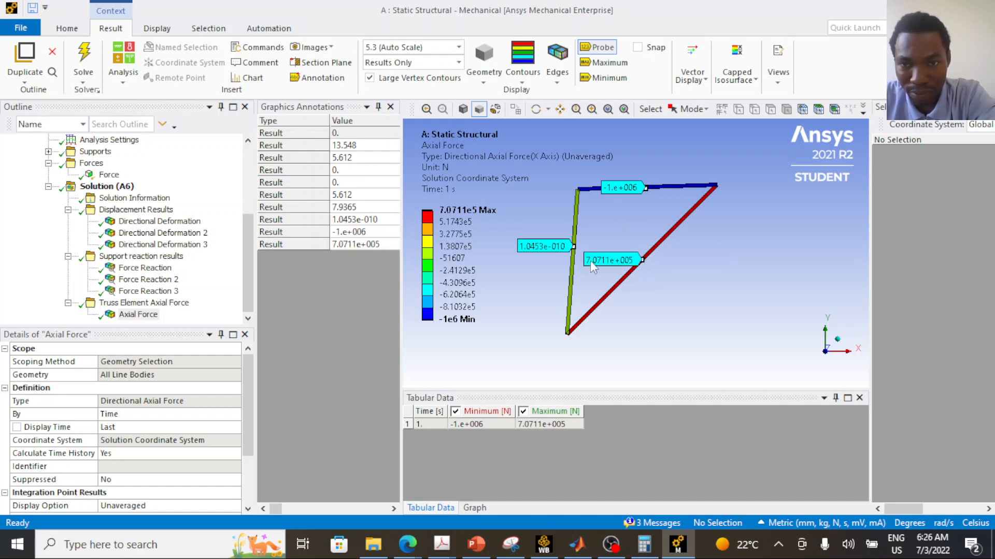